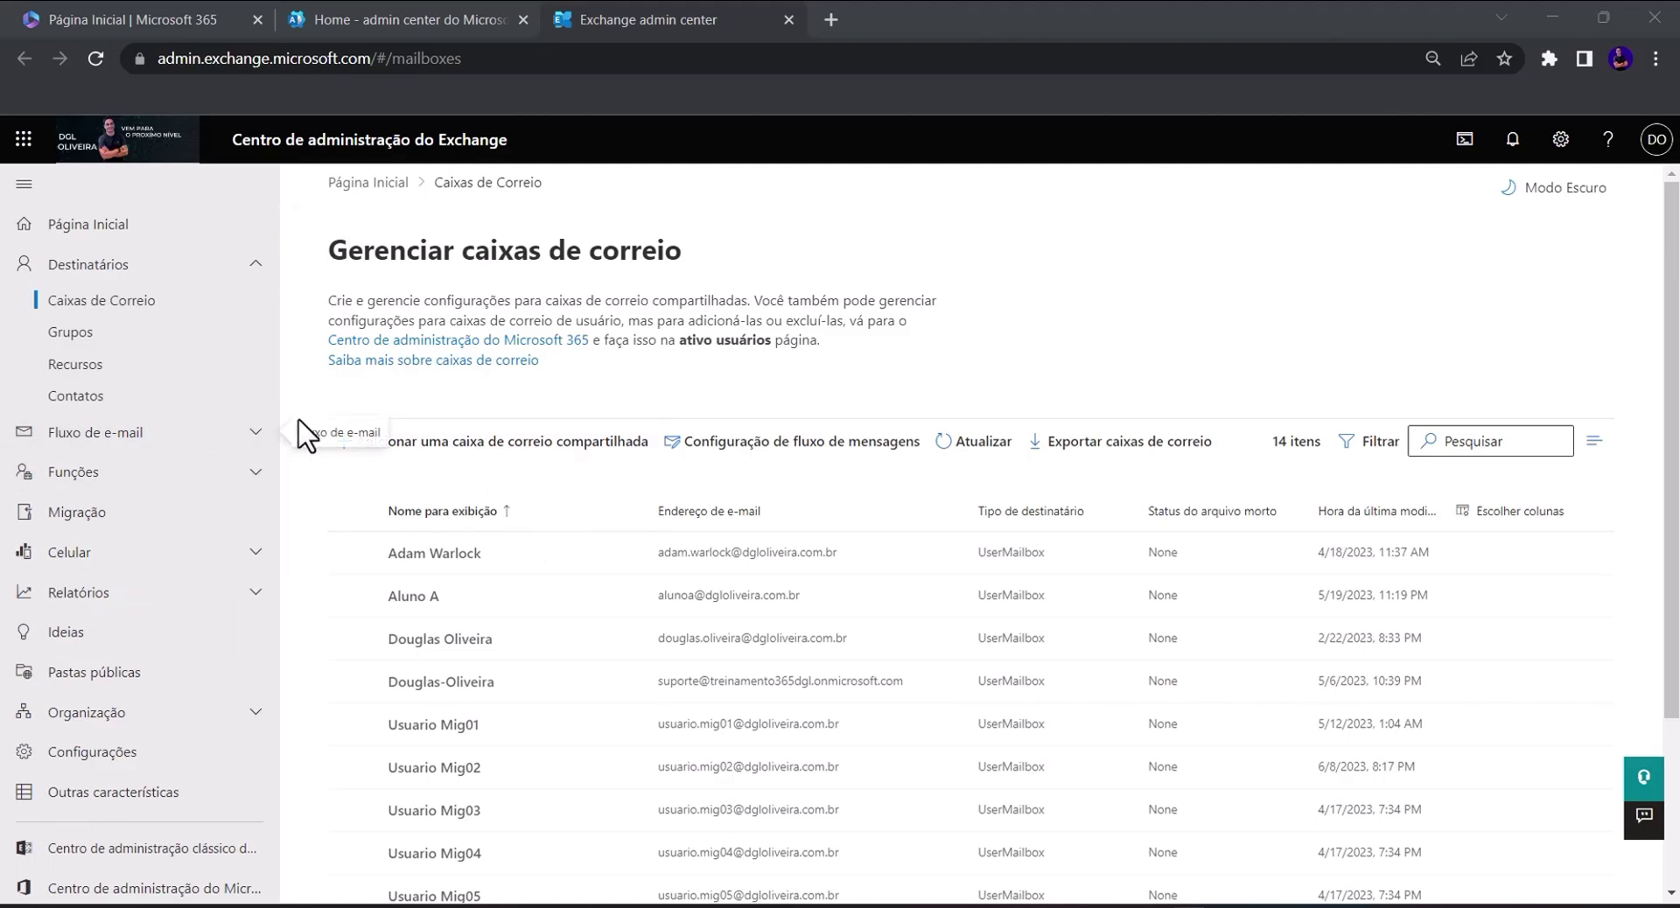
- Open Rastreamento de mensagem under Fluxo de e-mail and start a new message trace
{"action": "left_click", "coordinate": [256, 436]}
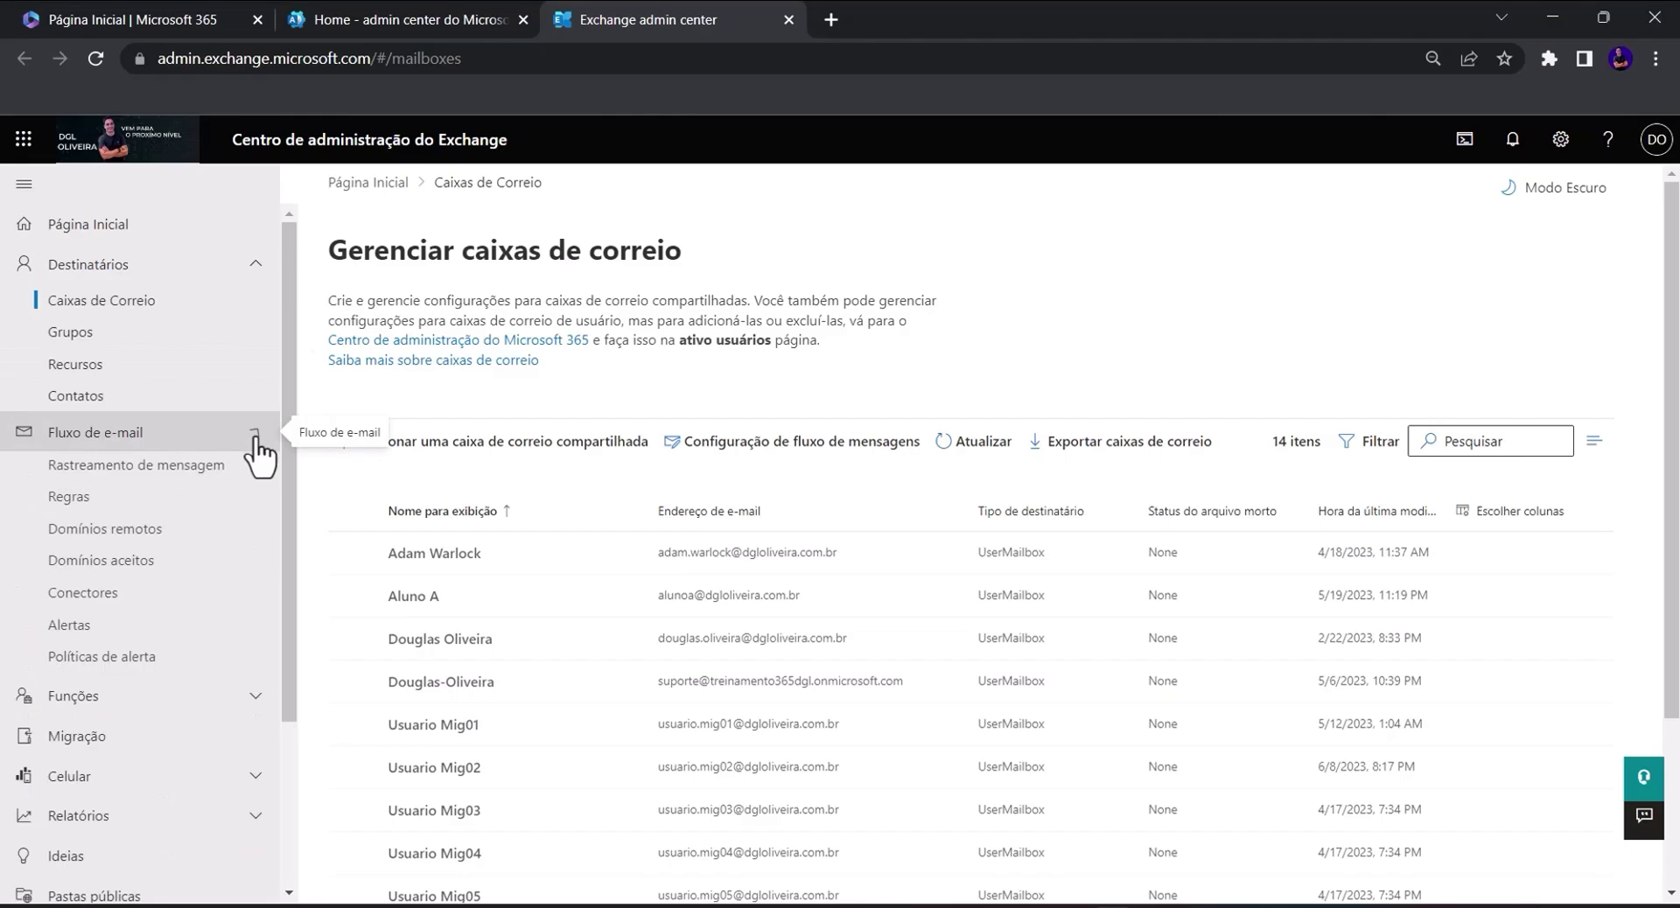
{"action": "left_click", "coordinate": [156, 477]}
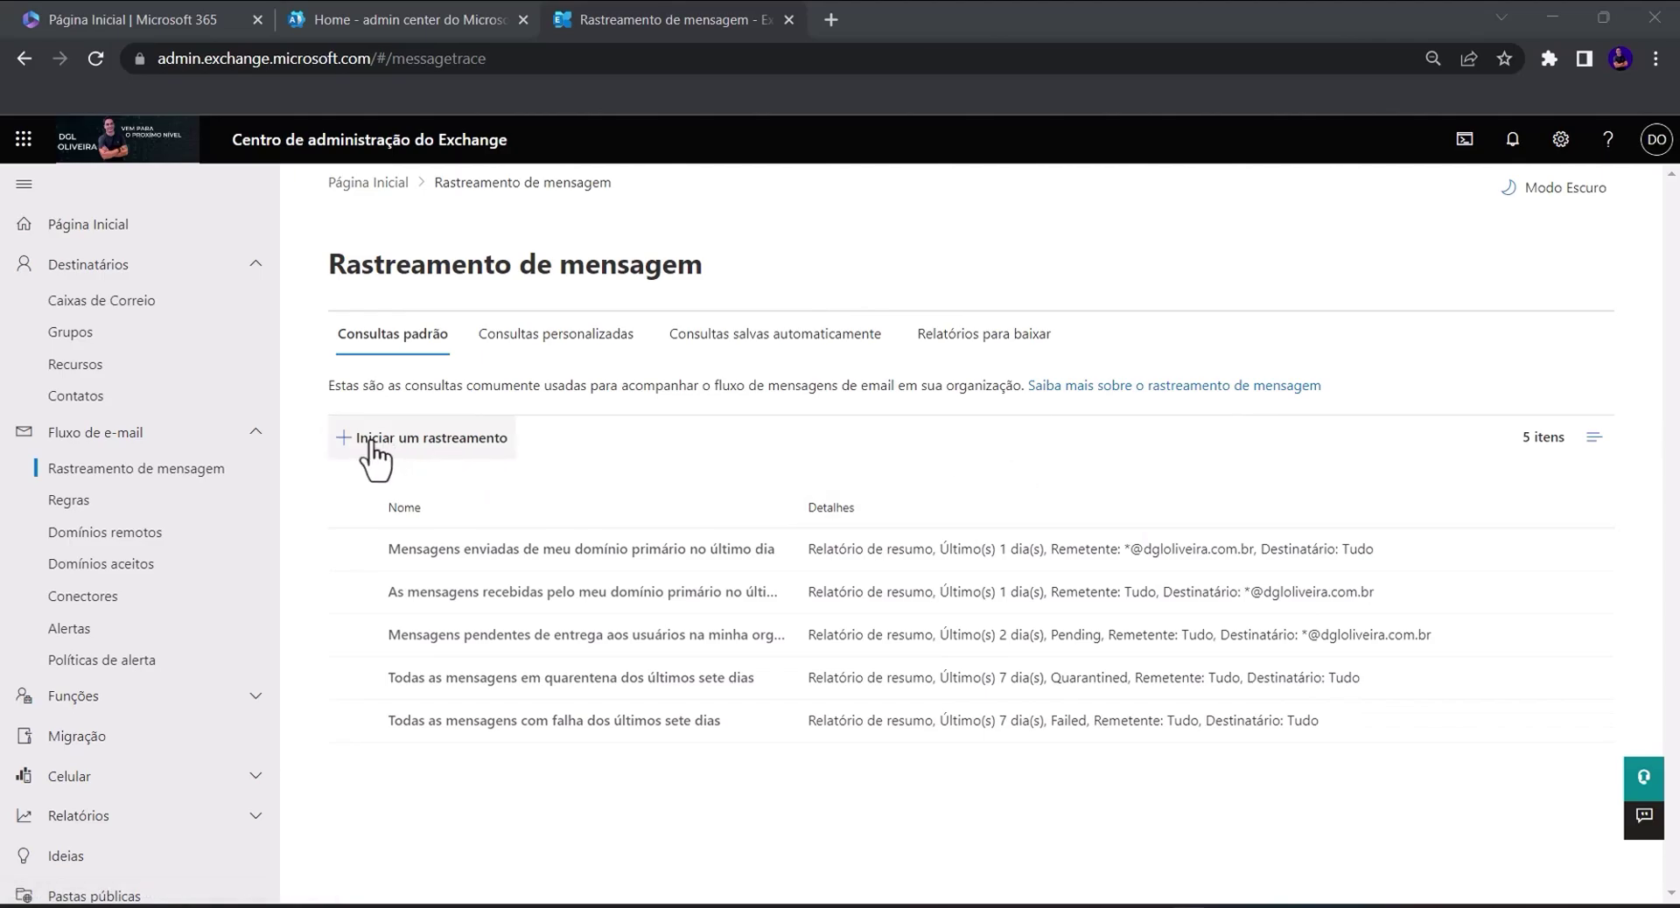
{"action": "left_click", "coordinate": [472, 442]}
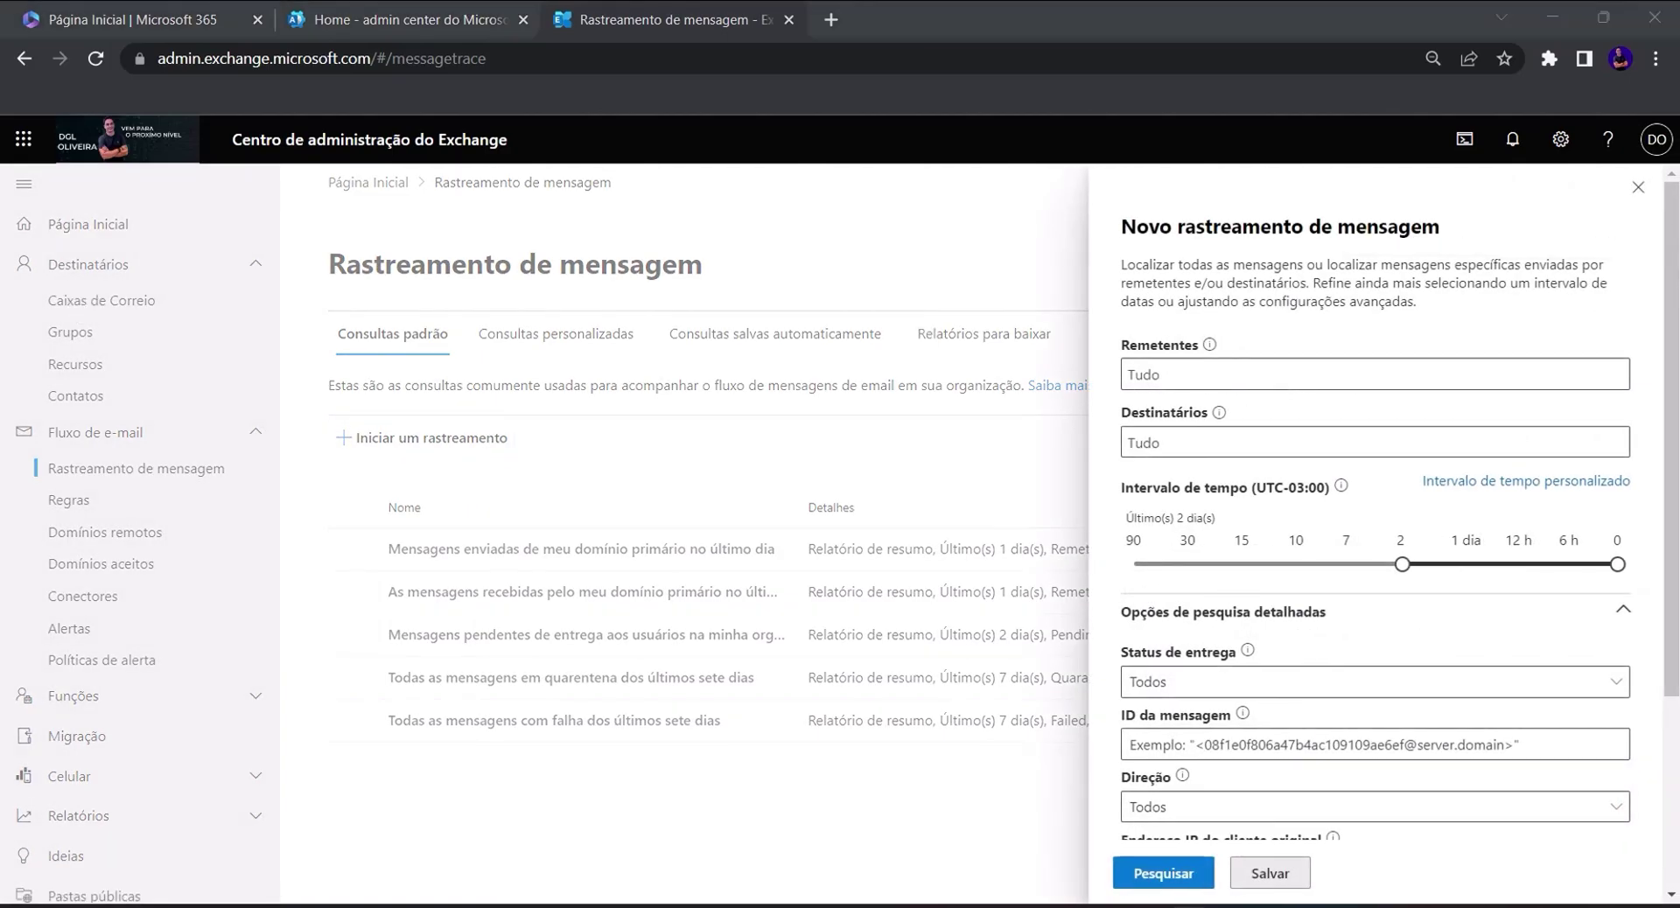
- Review the new trace form's description, its Remetentes field and its time range section
{"action": "left_click", "coordinate": [1214, 236]}
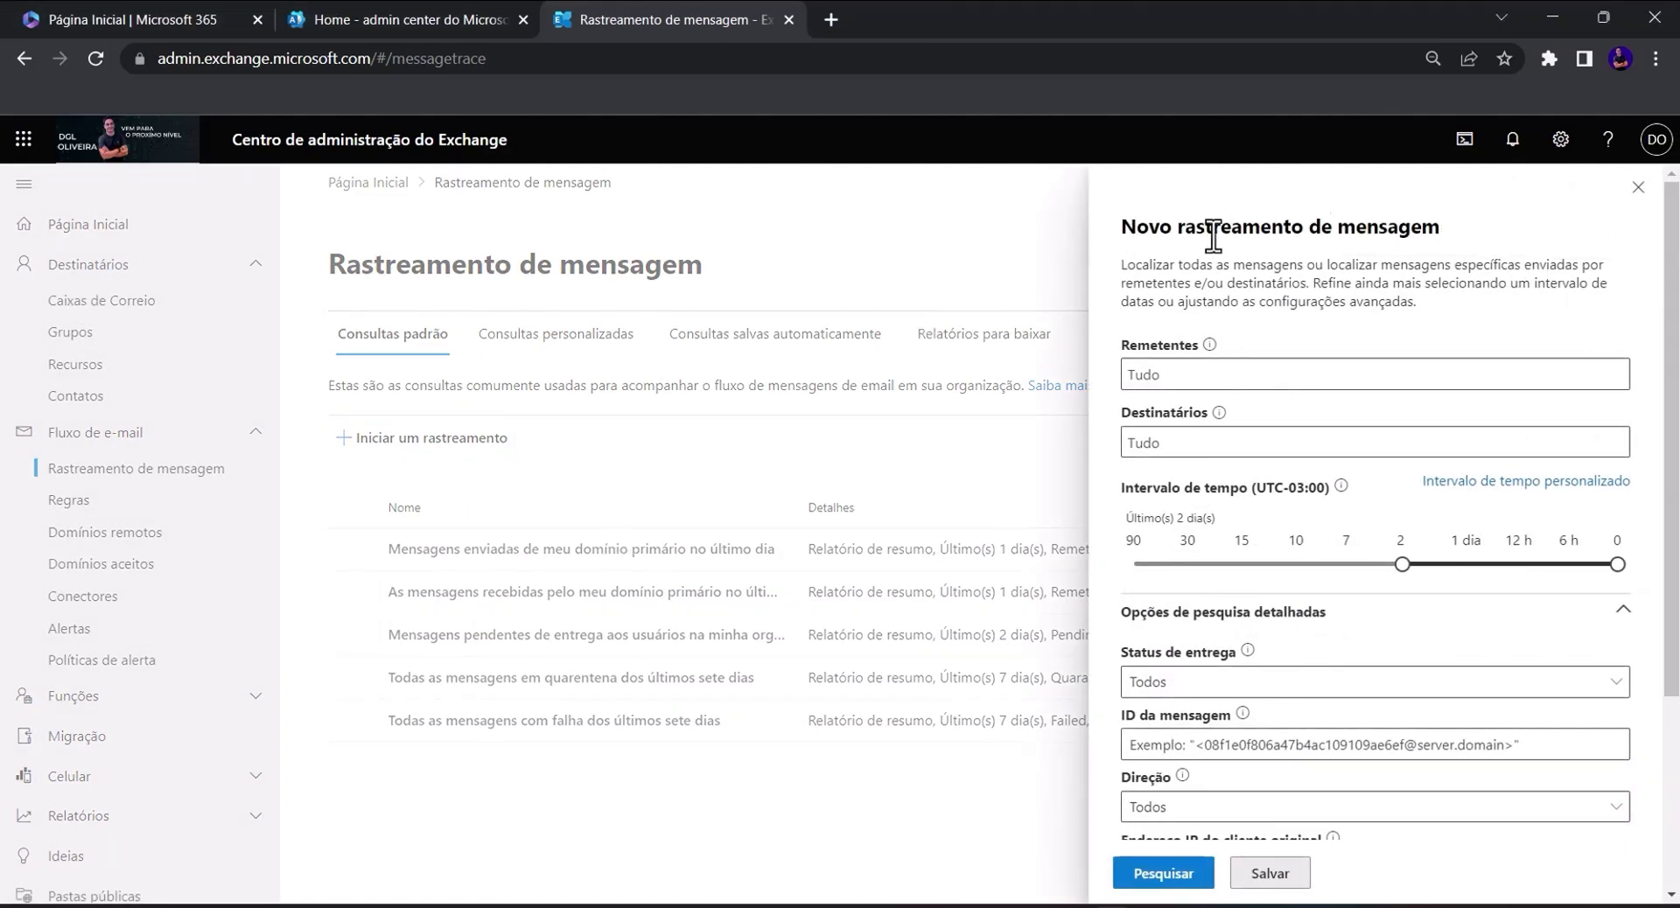
{"action": "left_click_drag", "start_coordinate": [1124, 264], "coordinate": [1559, 271]}
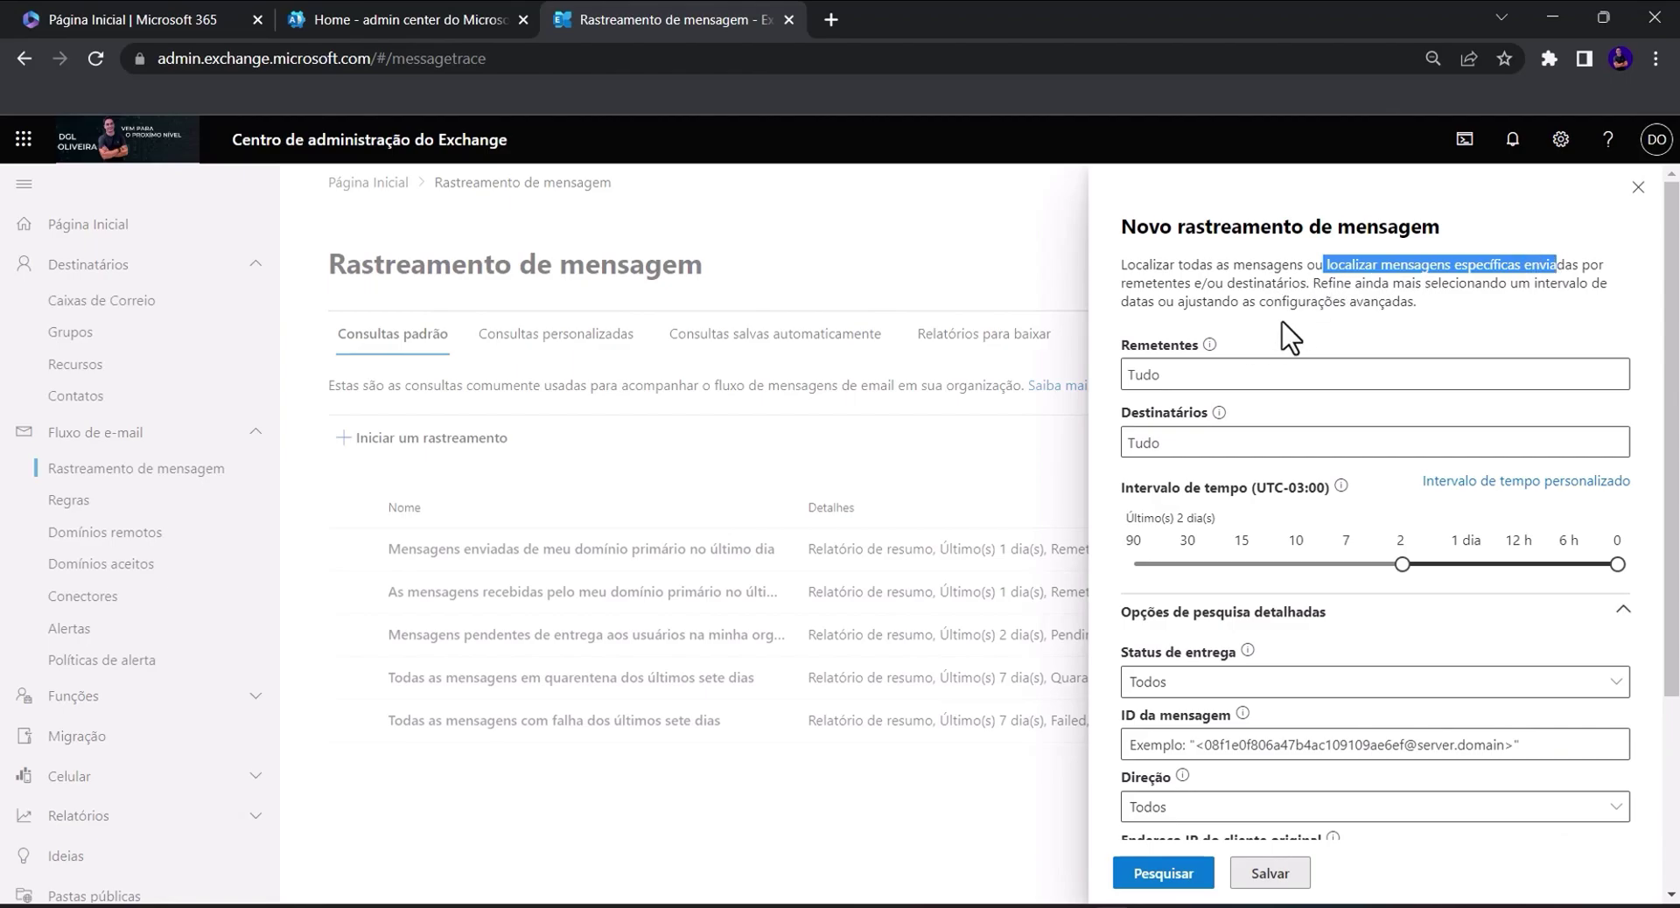
{"action": "left_click_drag", "start_coordinate": [1123, 346], "coordinate": [1205, 350]}
{"action": "left_click", "coordinate": [1181, 375]}
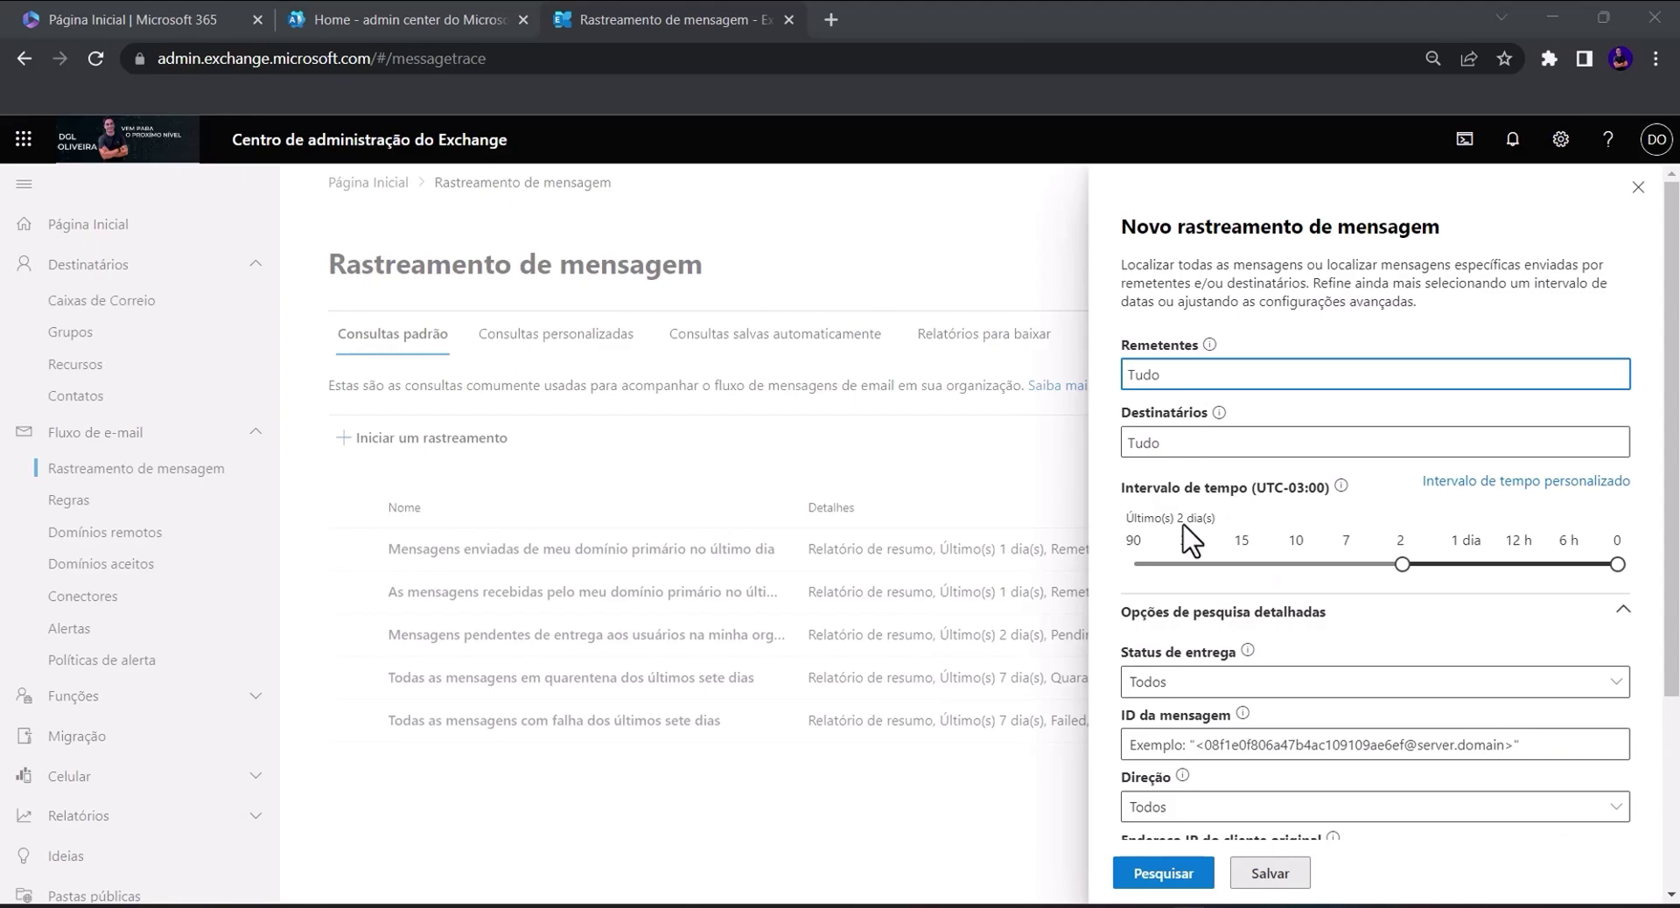
{"action": "left_click", "coordinate": [1127, 490]}
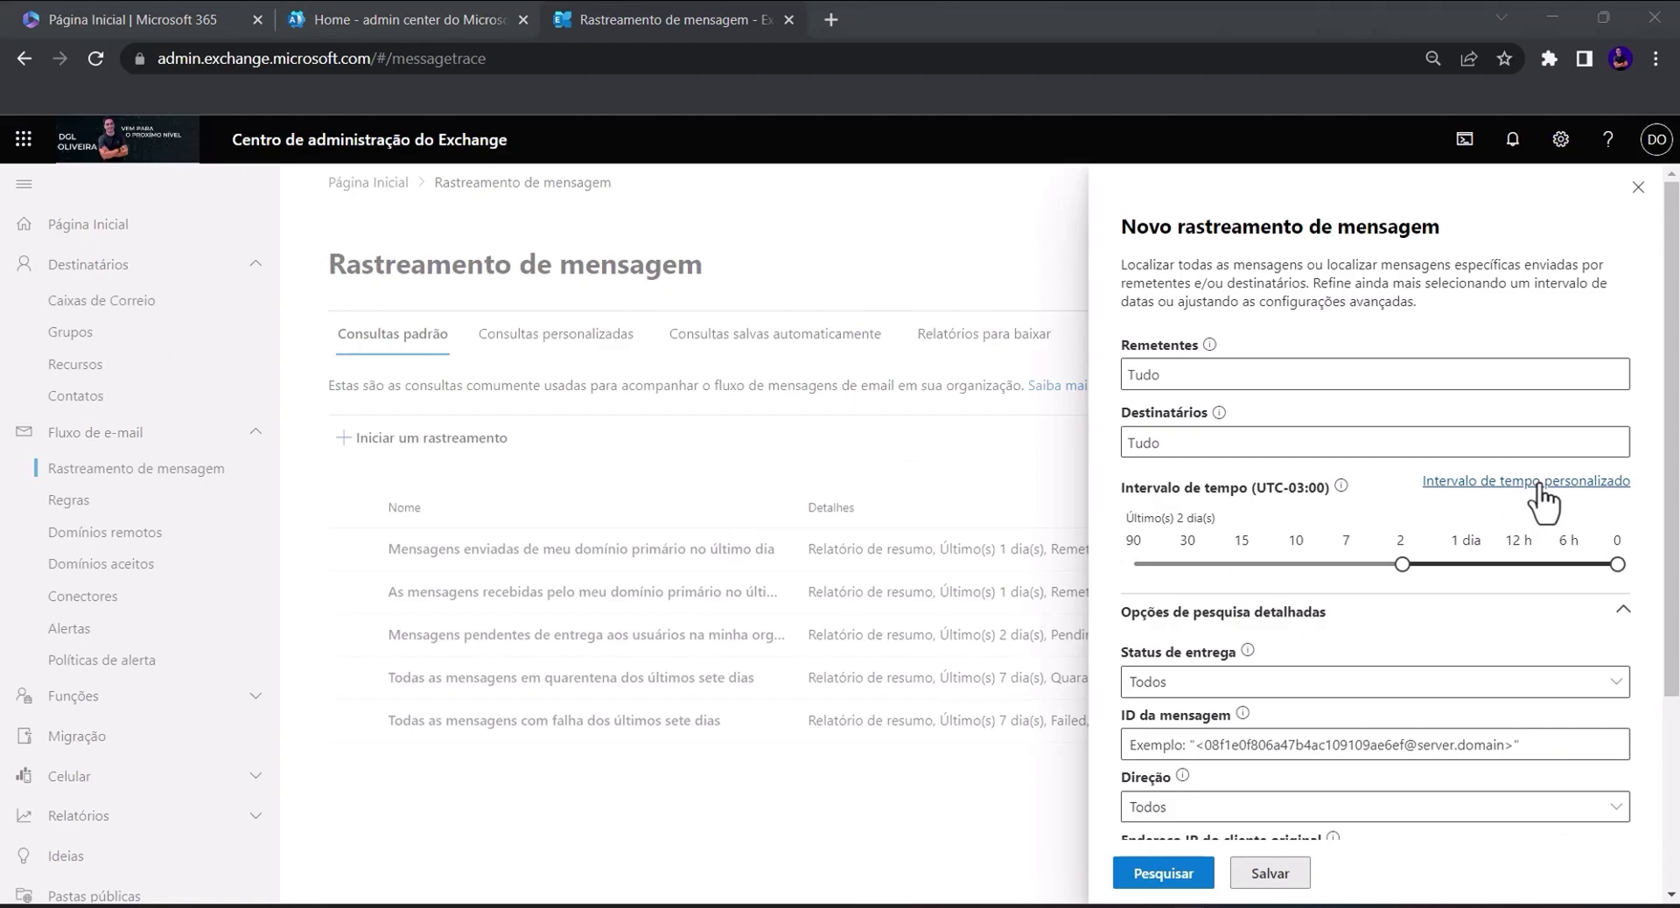
- Try the custom time range with its start date field, and return to the slider control
{"action": "left_click", "coordinate": [1498, 489]}
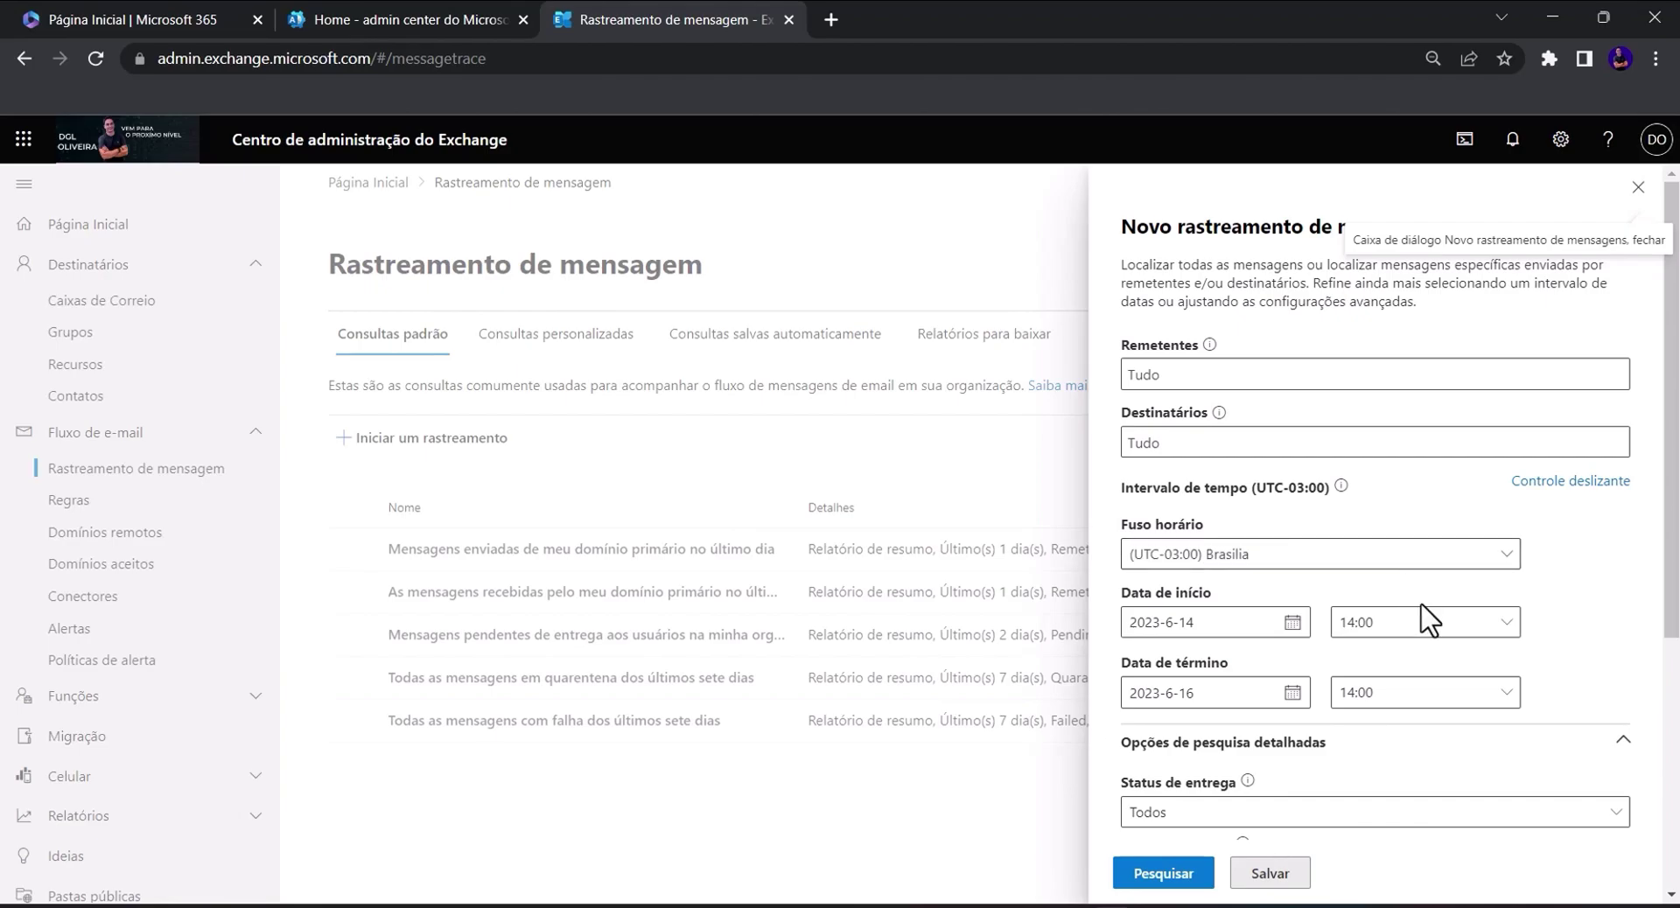
{"action": "left_click", "coordinate": [1210, 627]}
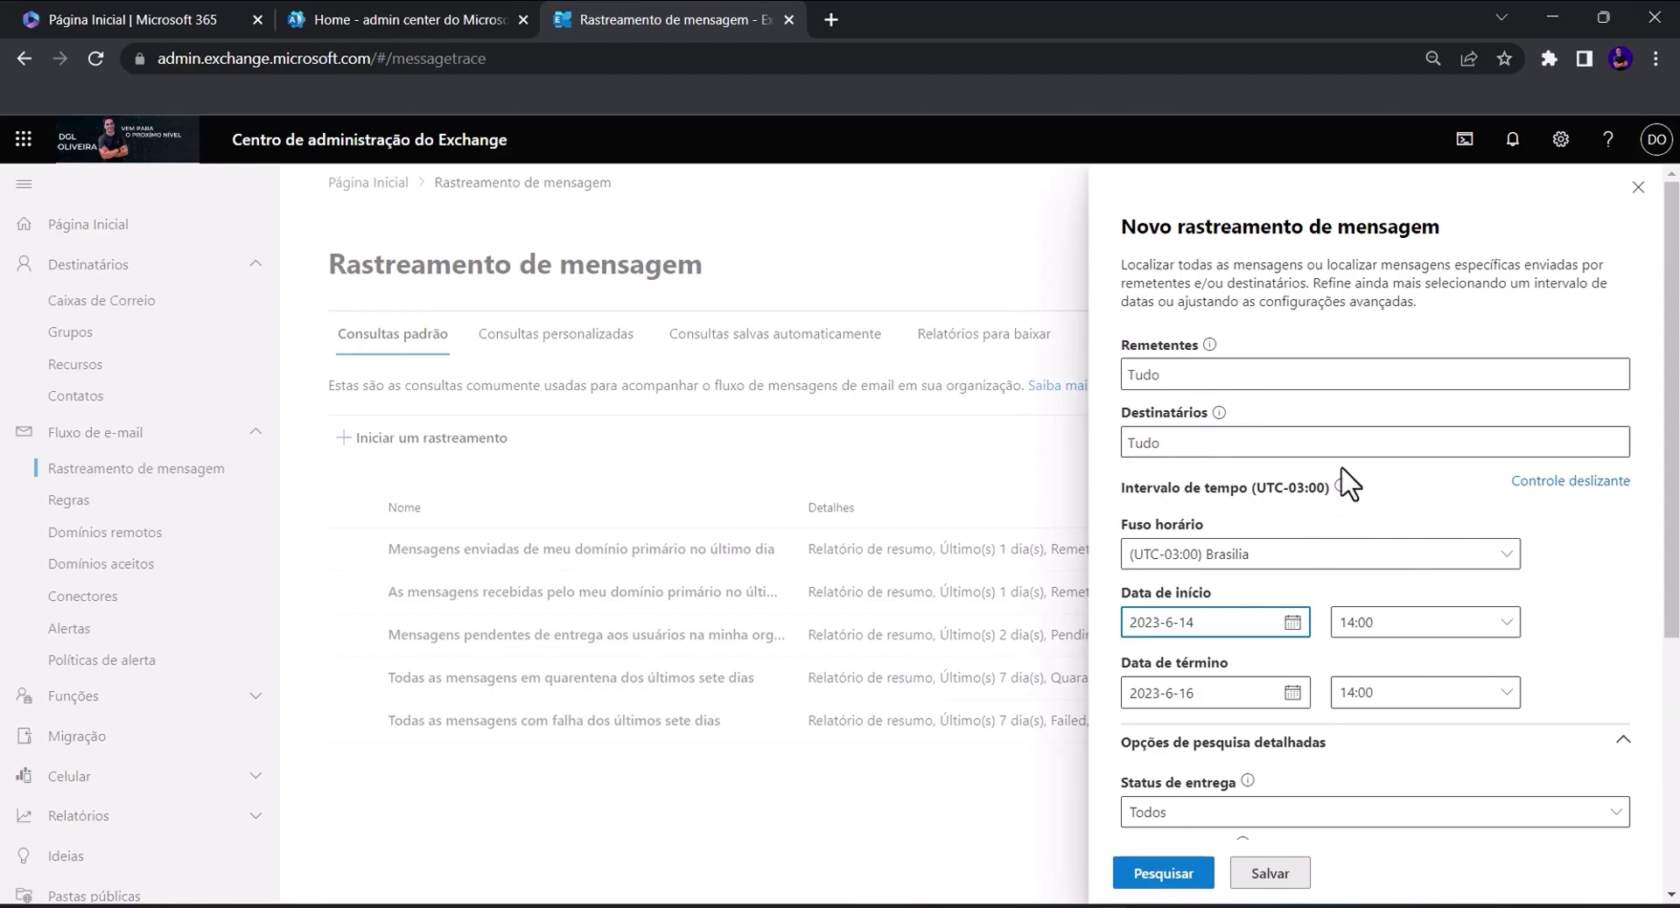
{"action": "left_click", "coordinate": [1536, 483]}
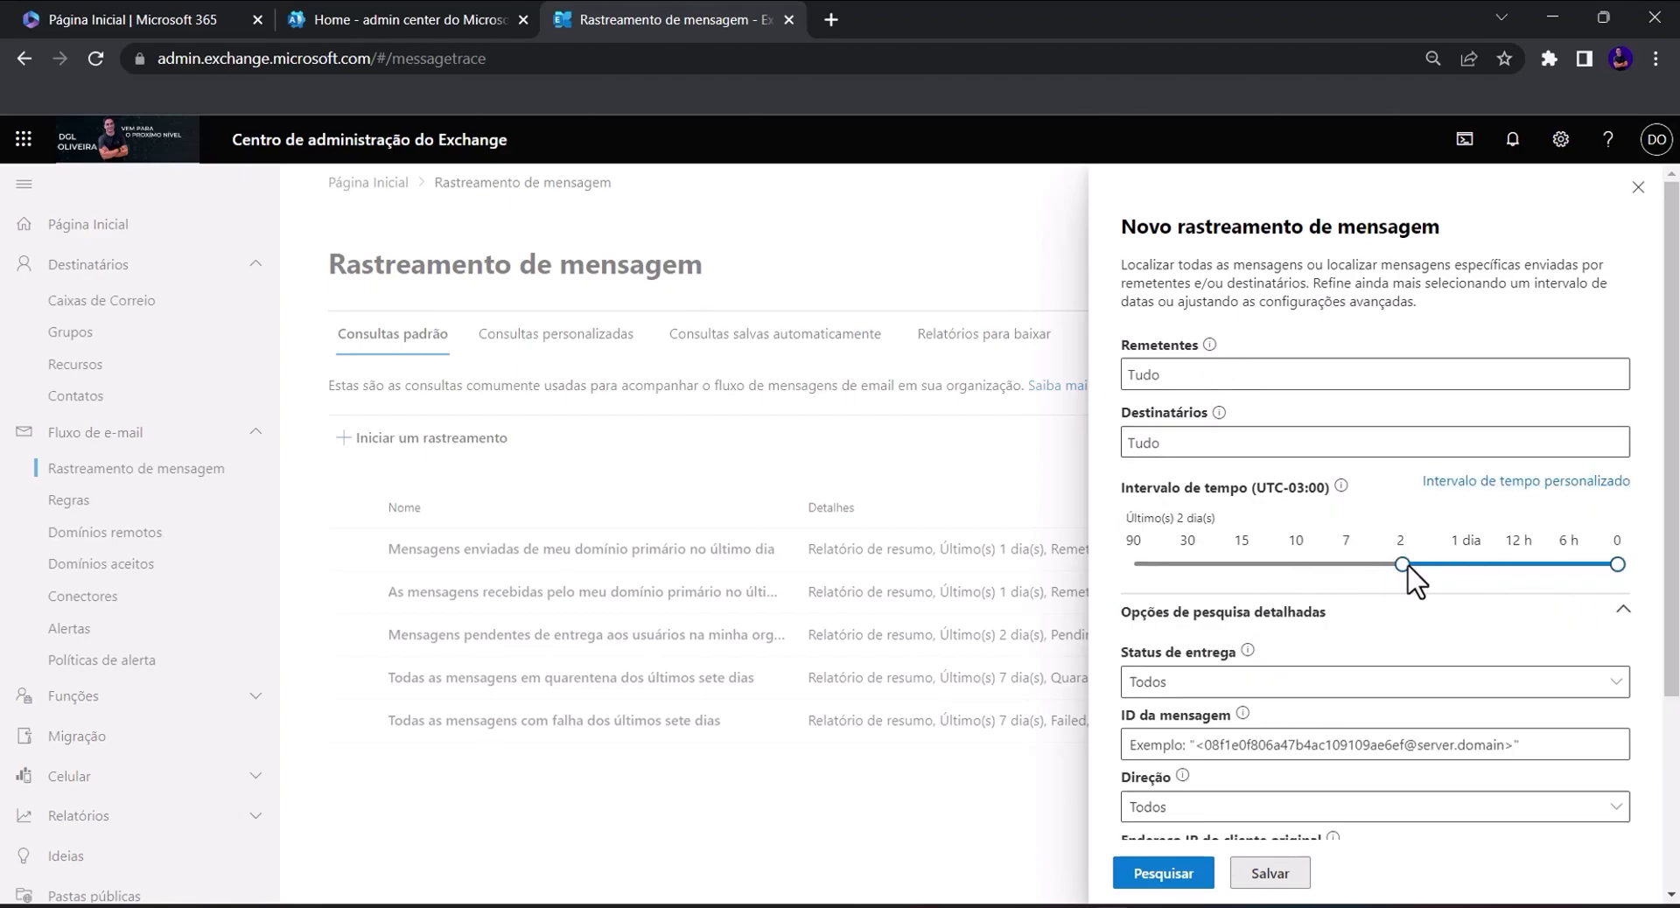
- Set the trace's time range to the last 10 days
{"action": "left_click_drag", "start_coordinate": [1407, 575], "coordinate": [1294, 574]}
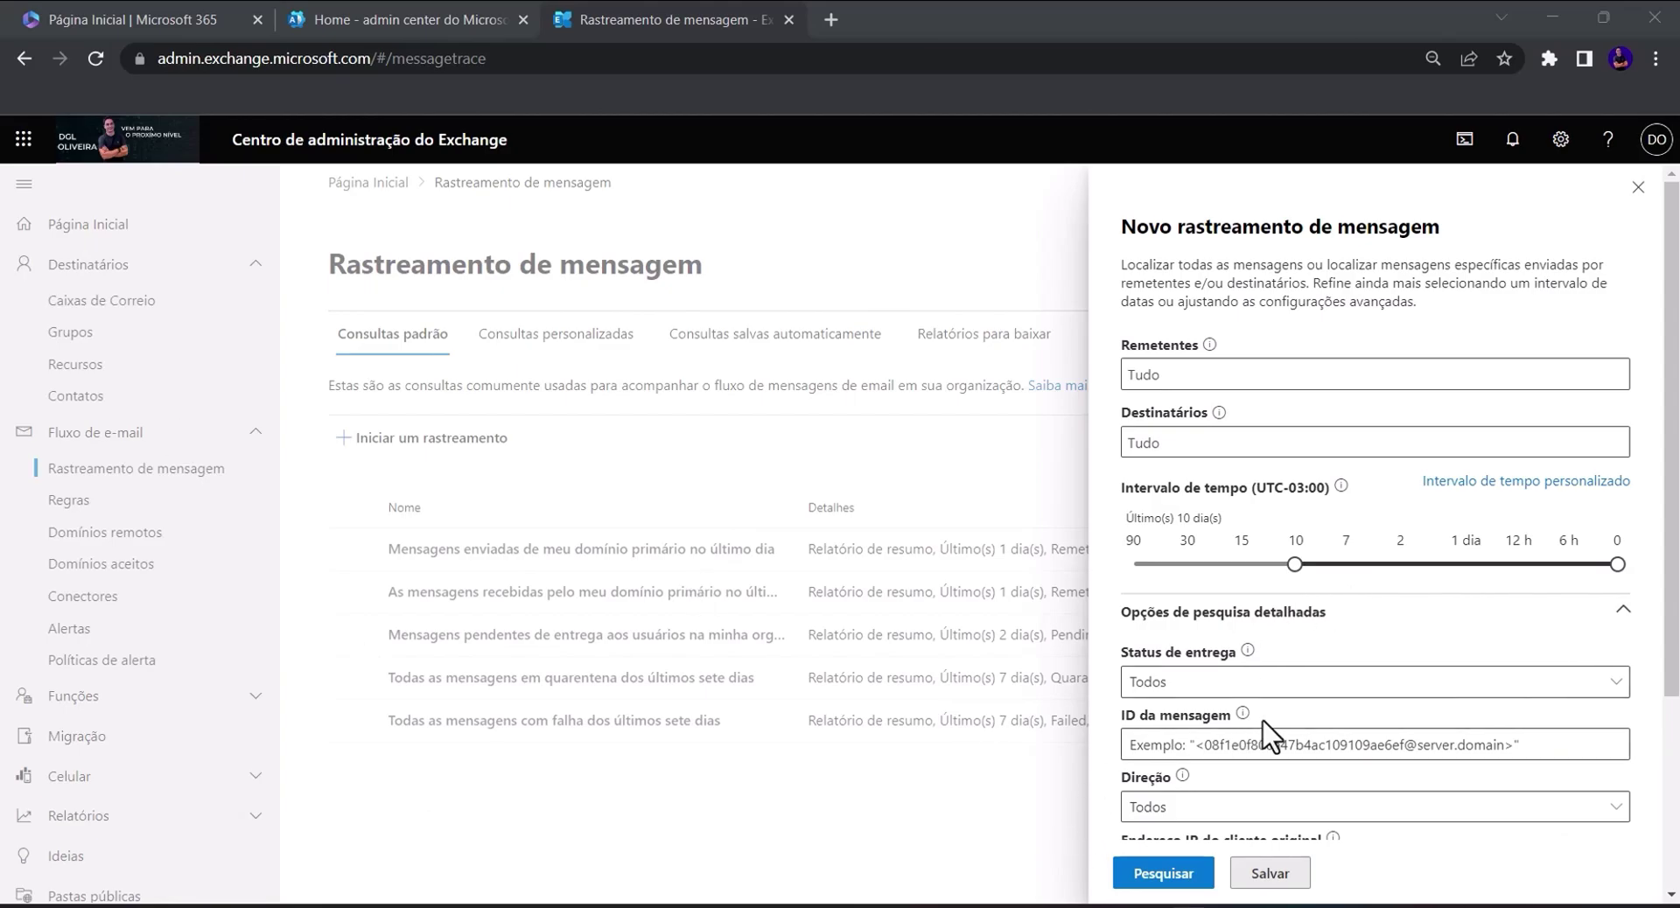
{"action": "scroll", "coordinate": [1269, 735], "scroll_direction": "down", "scroll_amount": 1}
{"action": "scroll", "coordinate": [1265, 731], "scroll_direction": "down", "scroll_amount": 2}
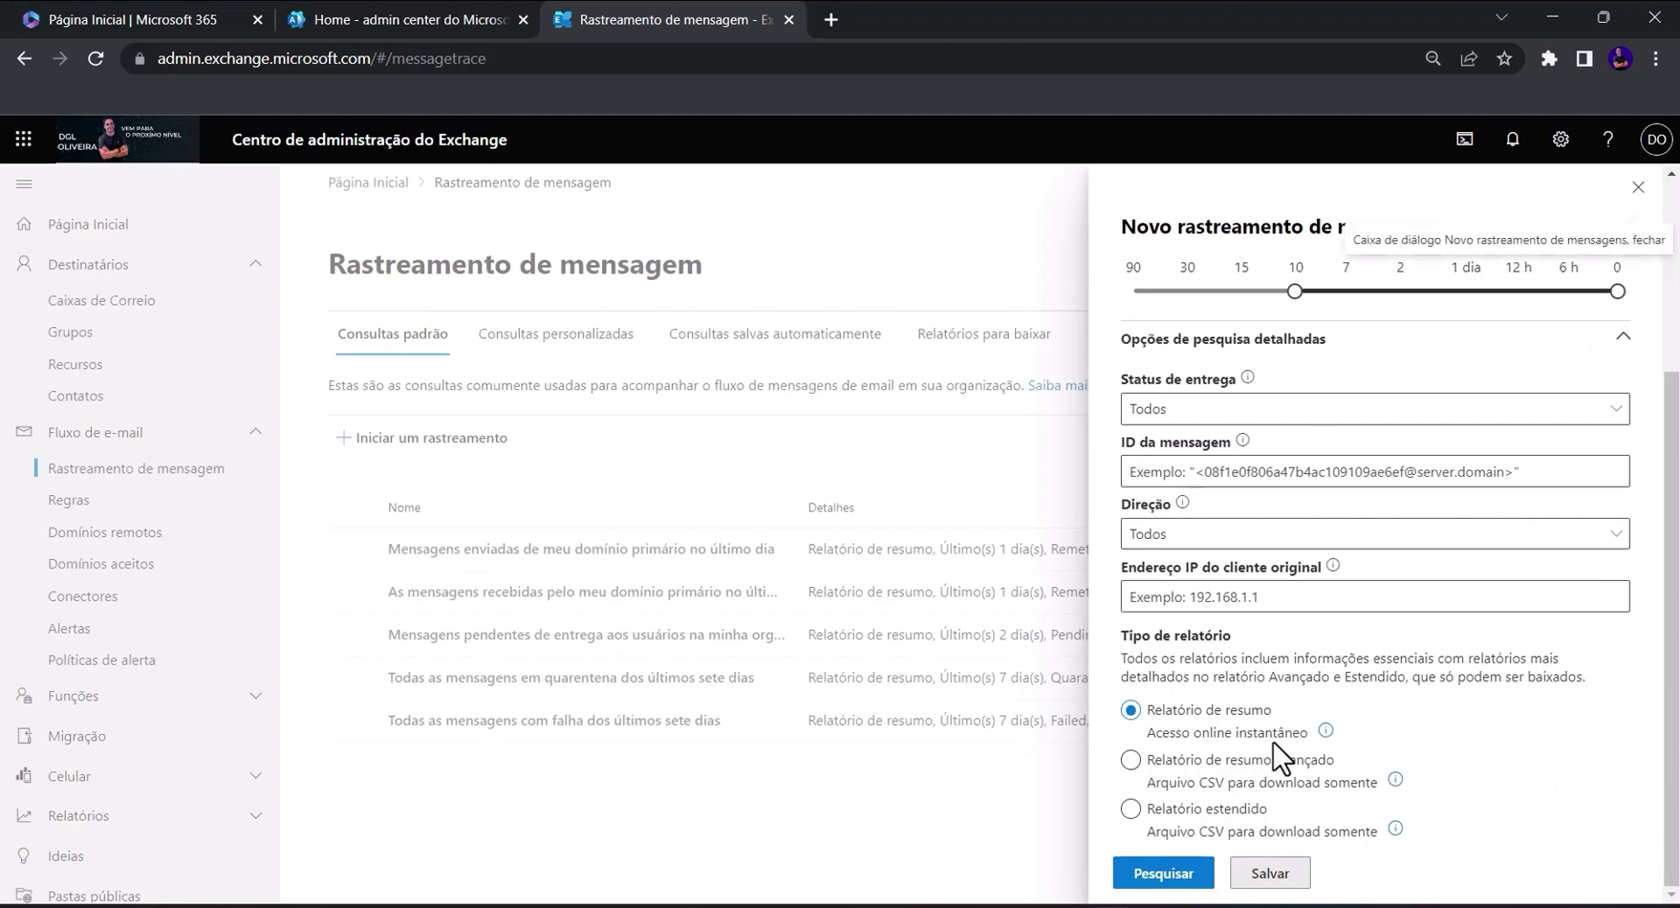
{"action": "scroll", "coordinate": [1230, 752], "scroll_direction": "up", "scroll_amount": 1}
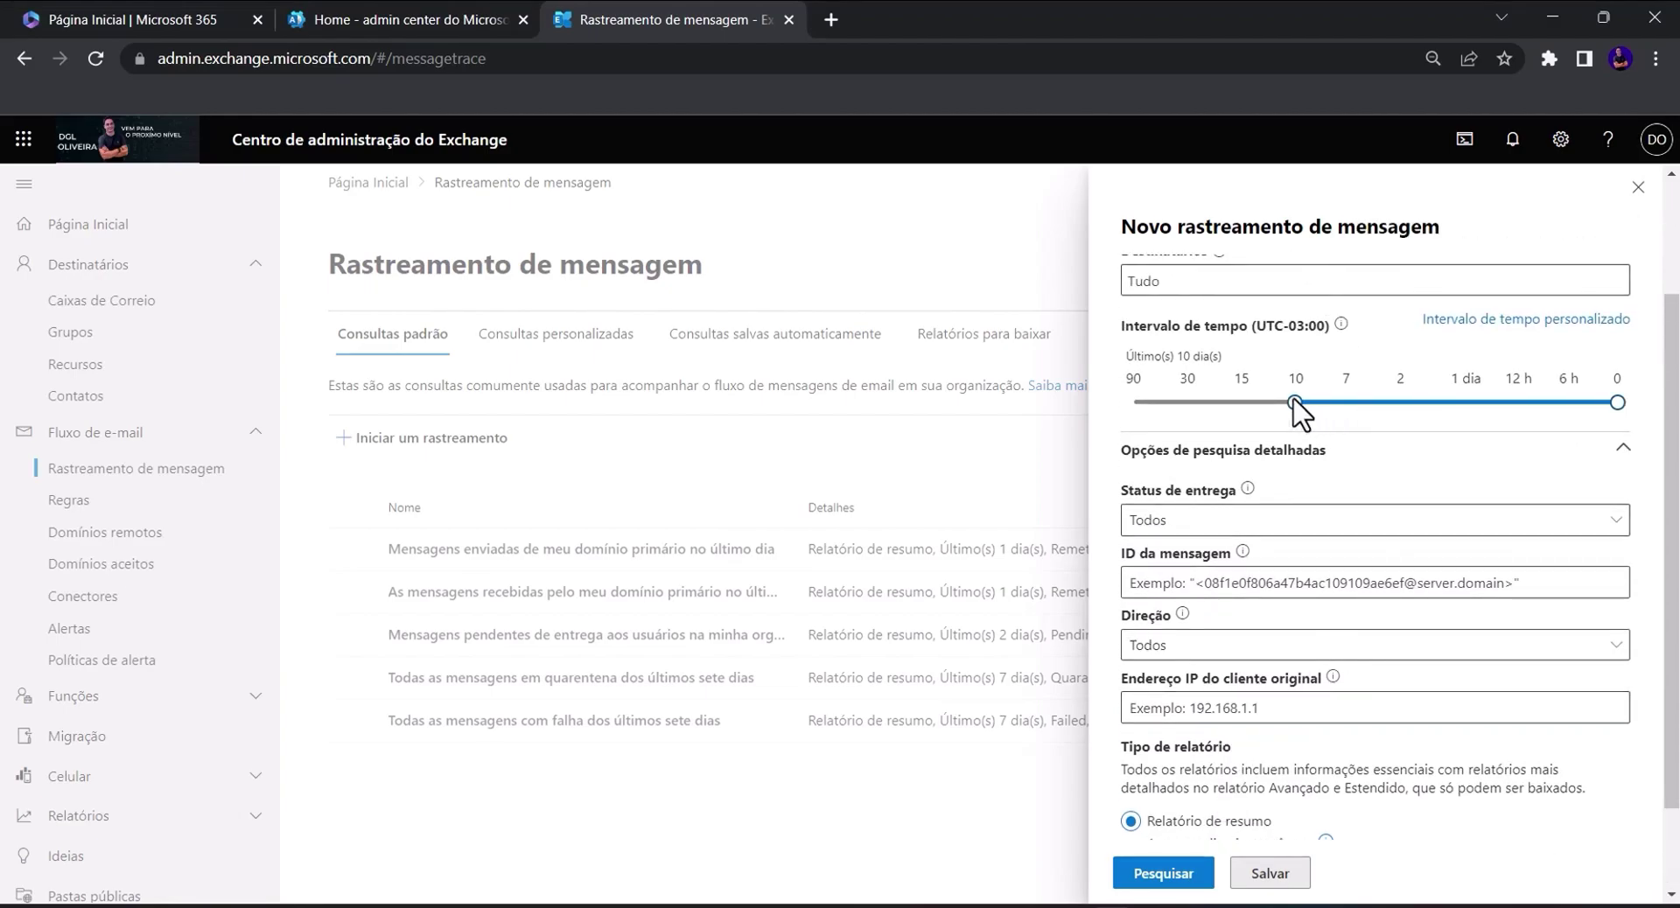
- Try extending the time range to the last 15 days, and return it to the last 10 days
{"action": "left_click_drag", "start_coordinate": [1295, 402], "coordinate": [1226, 411]}
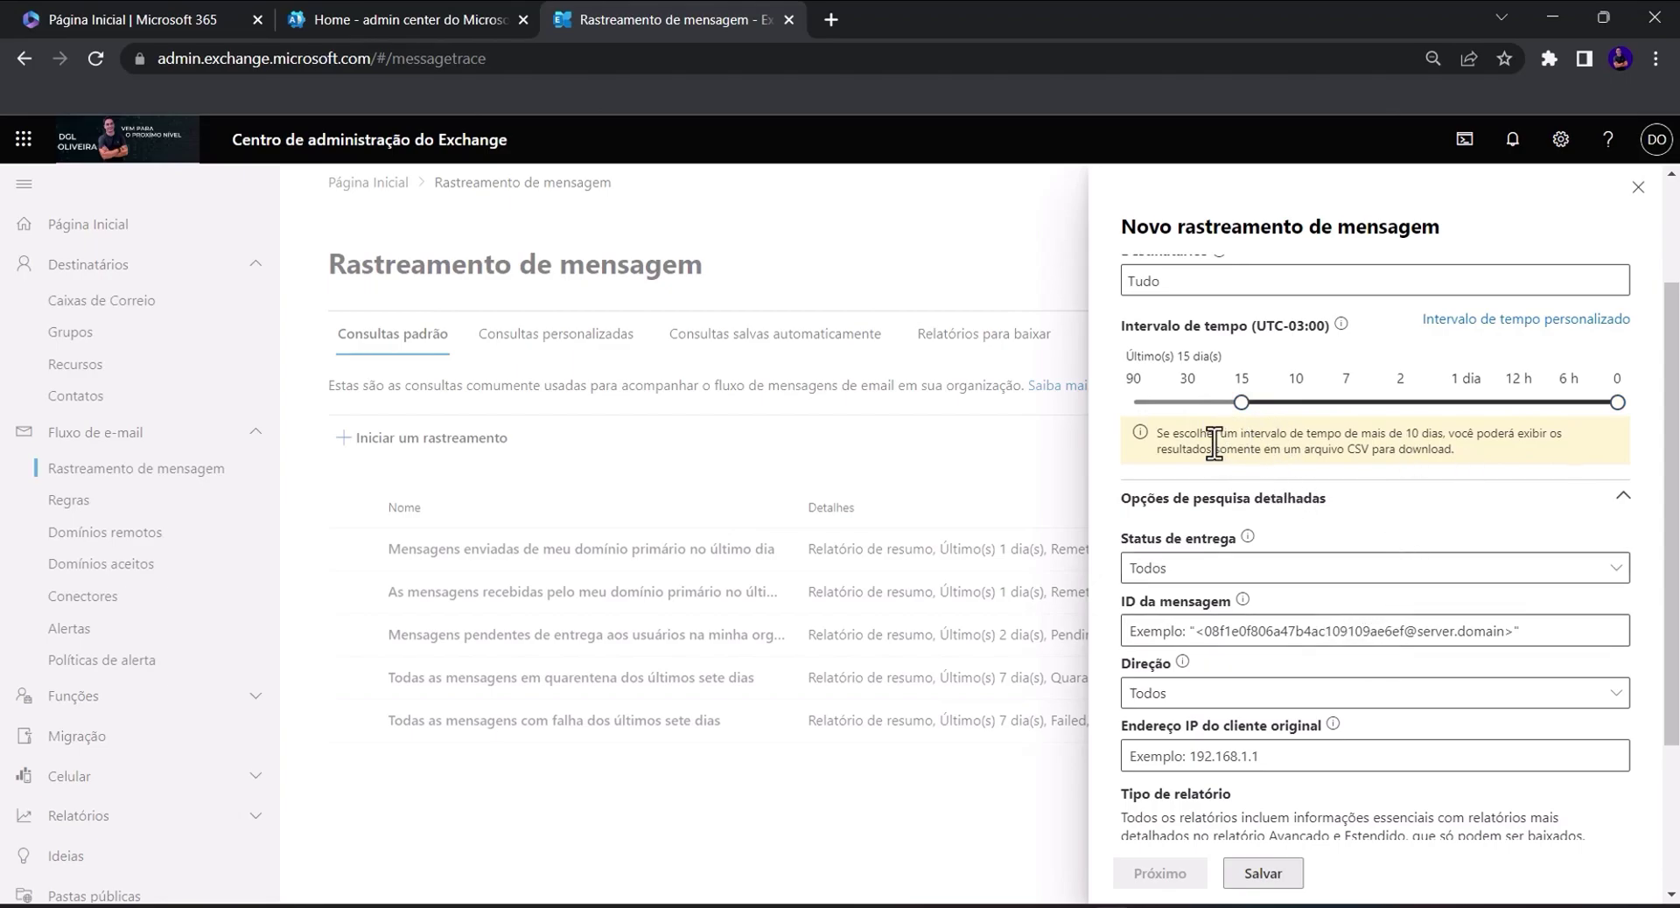
{"action": "left_click_drag", "start_coordinate": [1222, 450], "coordinate": [1452, 457]}
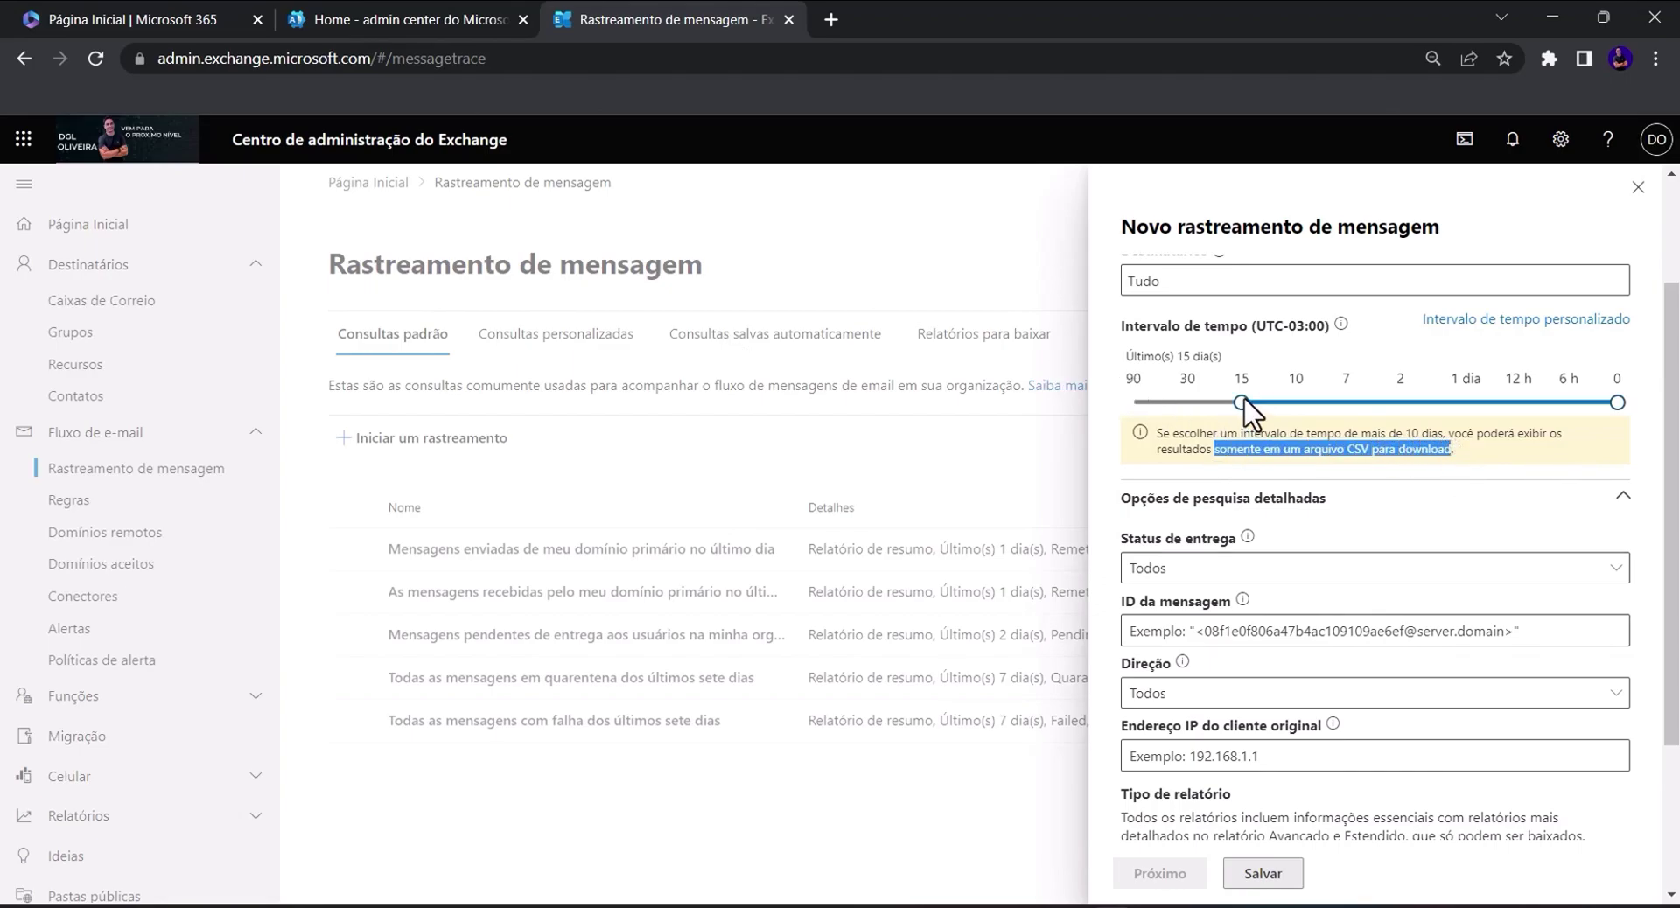
{"action": "left_click_drag", "start_coordinate": [1245, 404], "coordinate": [1287, 404]}
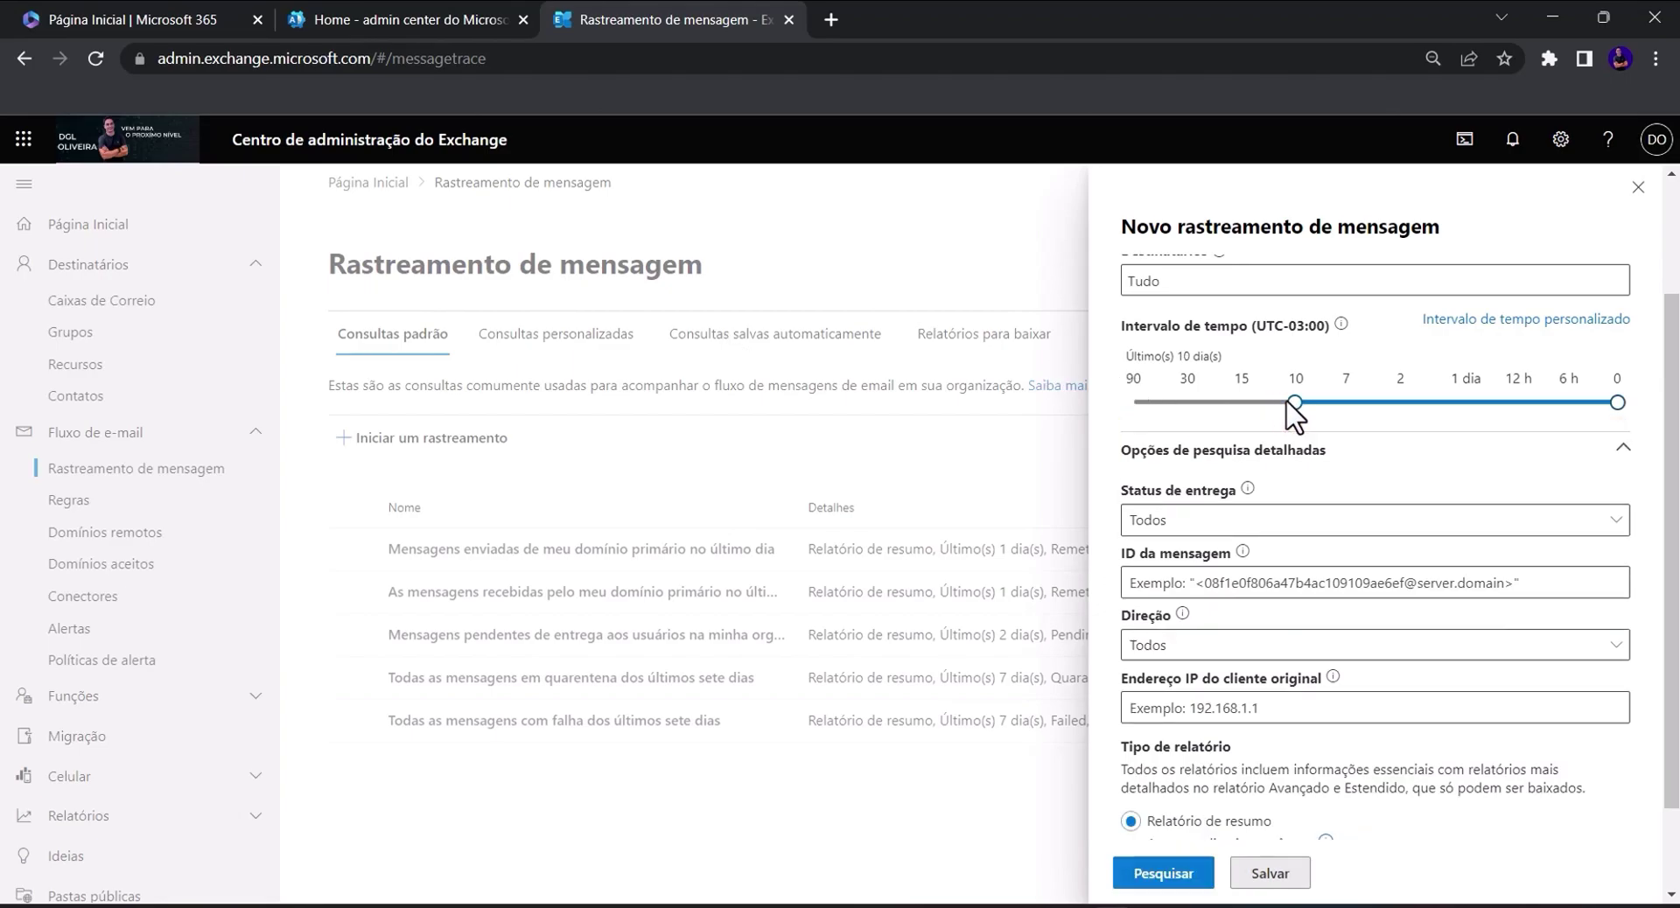
- Check the Status de entrega and Direção options, choosing Todos for both filters
{"action": "left_click", "coordinate": [1219, 522]}
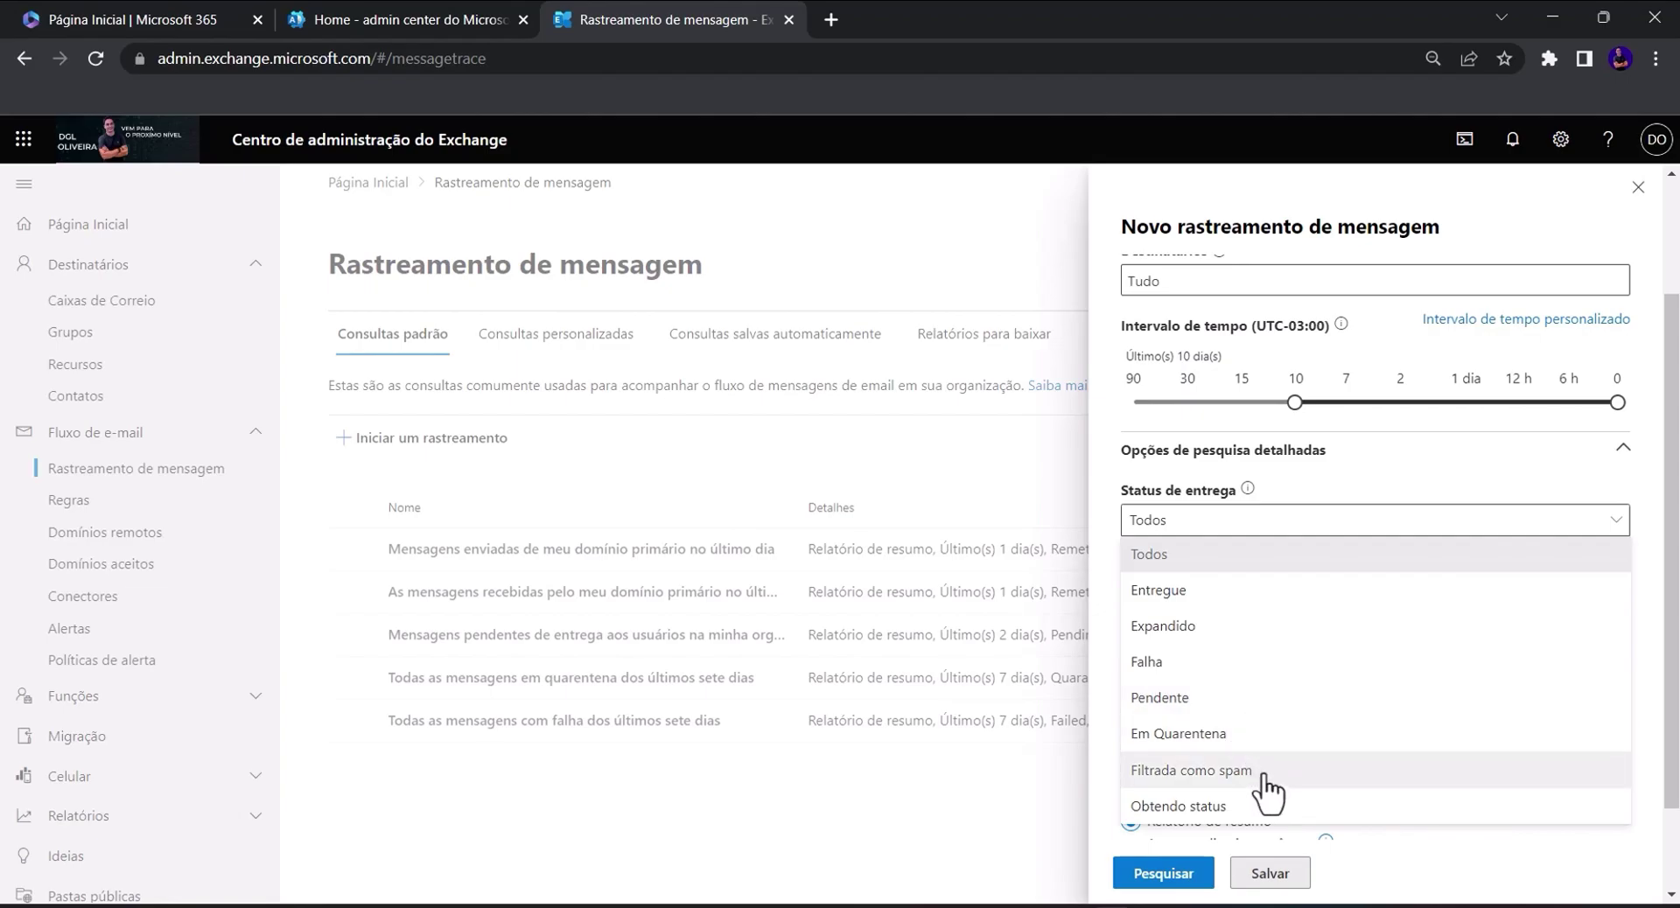
{"action": "left_click", "coordinate": [1169, 560]}
{"action": "left_click", "coordinate": [1340, 584]}
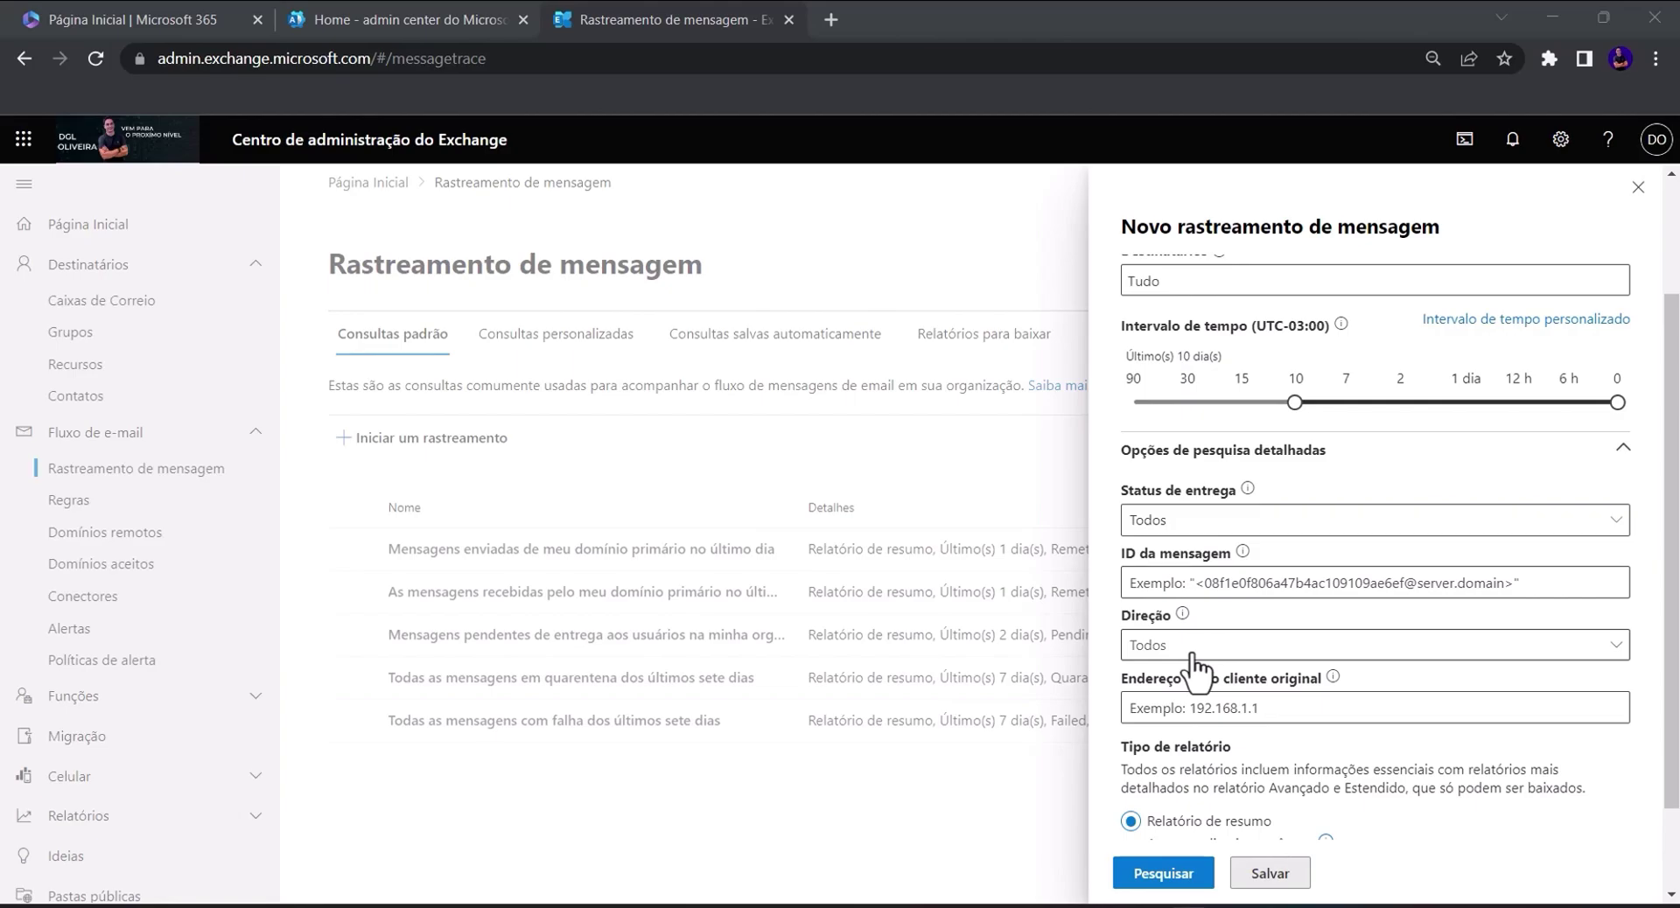
{"action": "left_click", "coordinate": [1193, 652]}
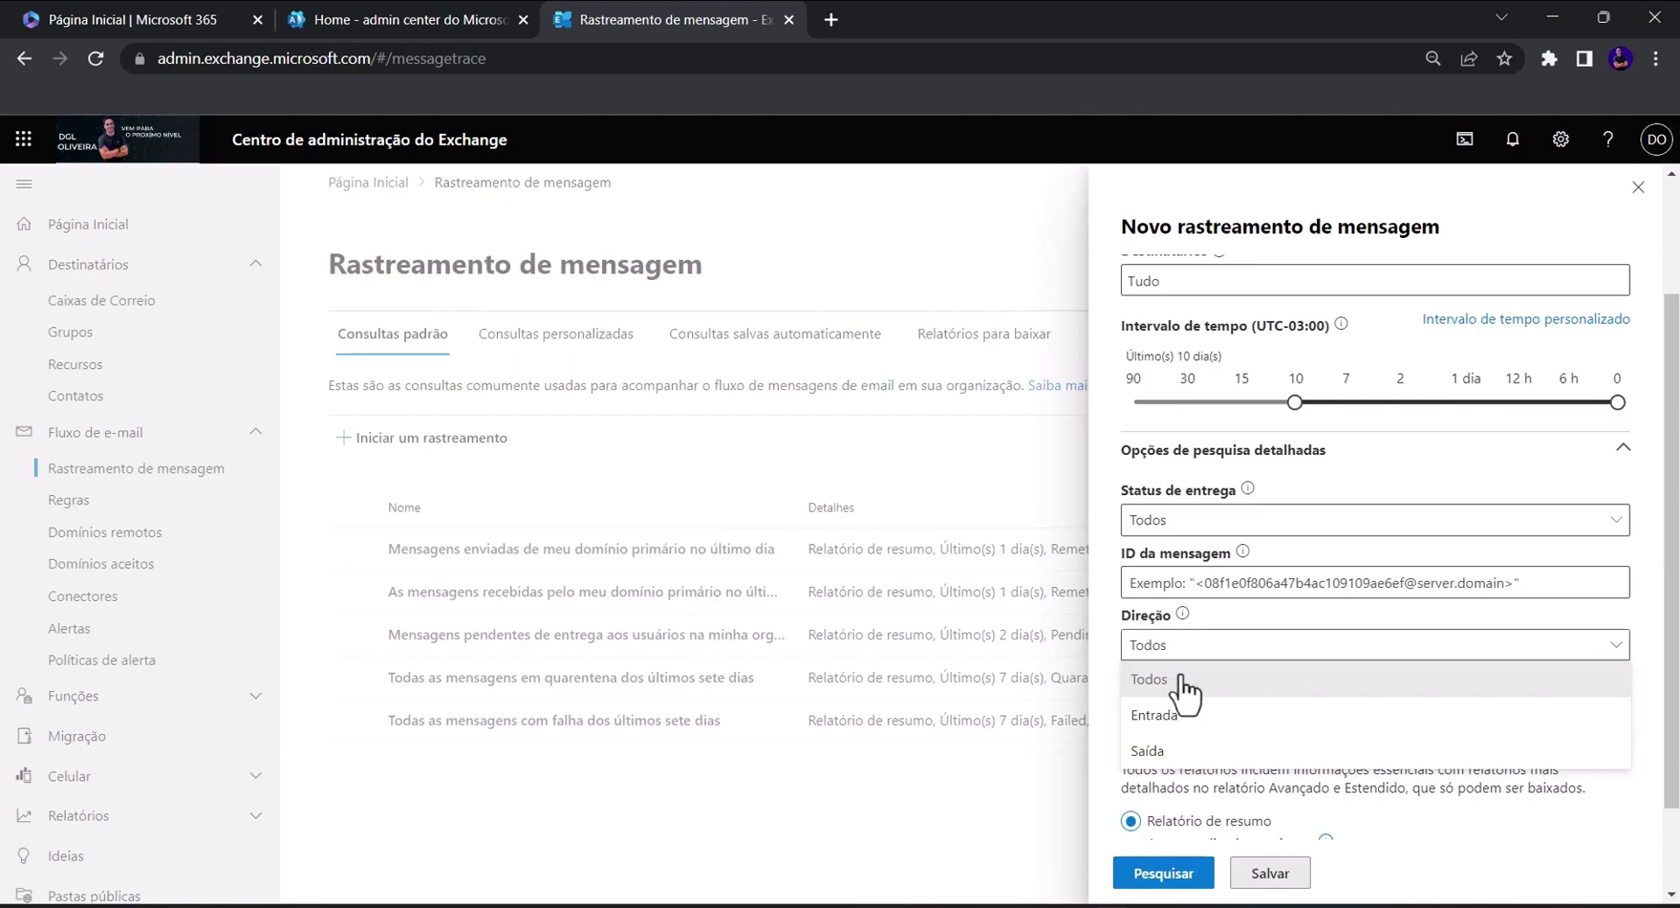
{"action": "left_click", "coordinate": [1176, 687]}
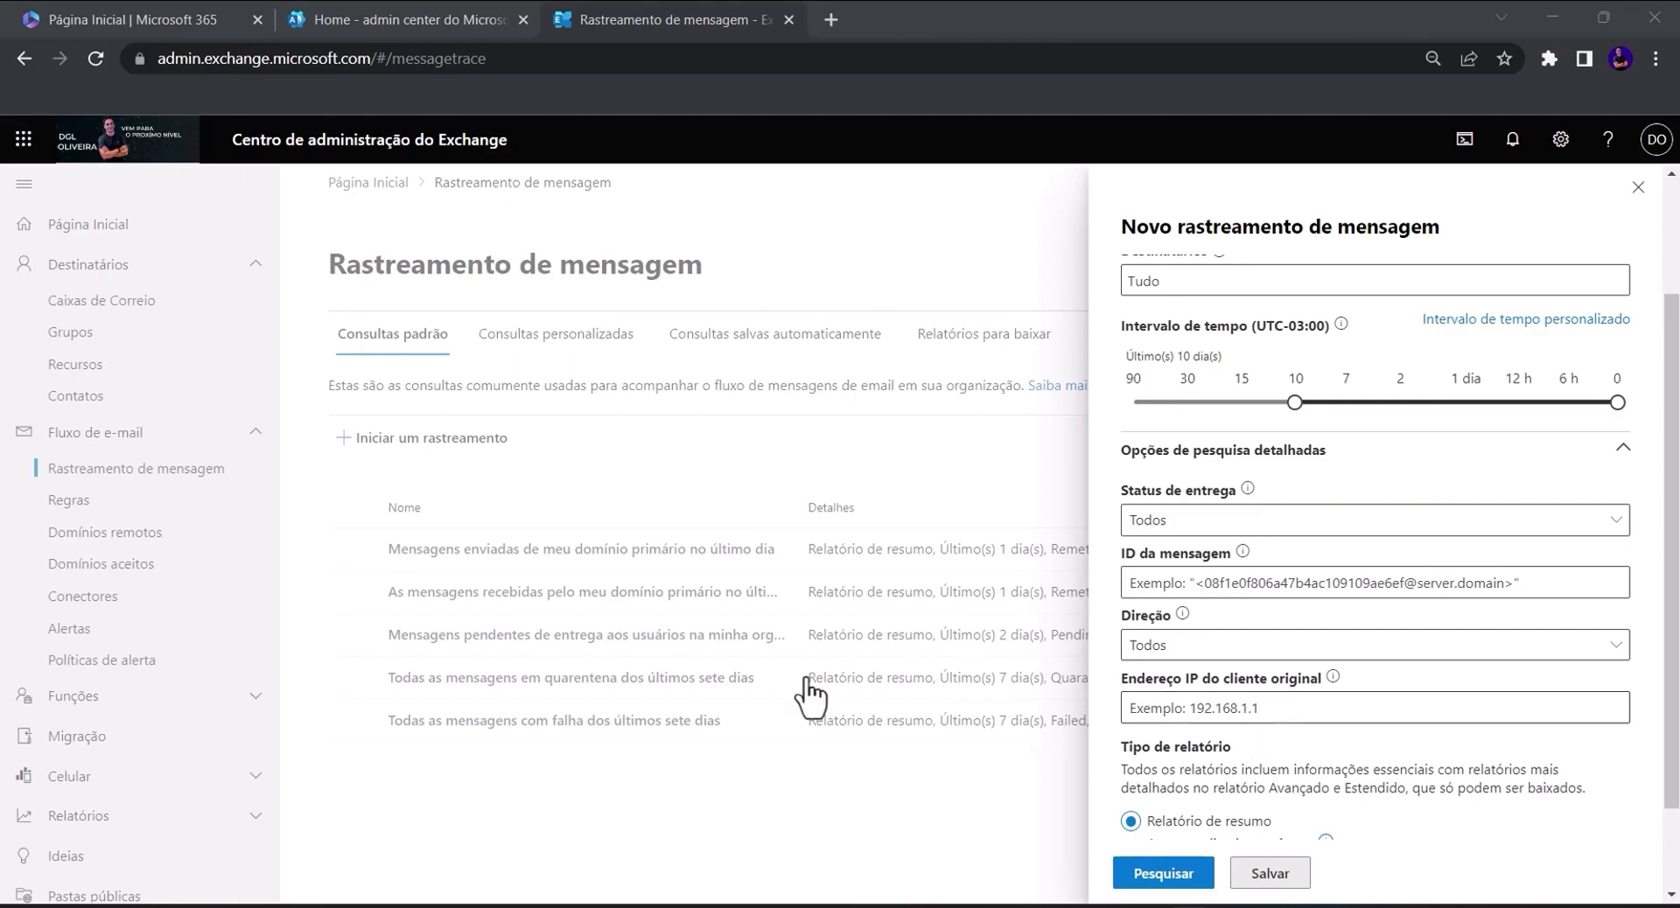
- Try the Relatório de resumo avançado and Relatório estendido report types and read the extended report's description
{"action": "scroll", "coordinate": [1193, 669], "scroll_direction": "down", "scroll_amount": 1}
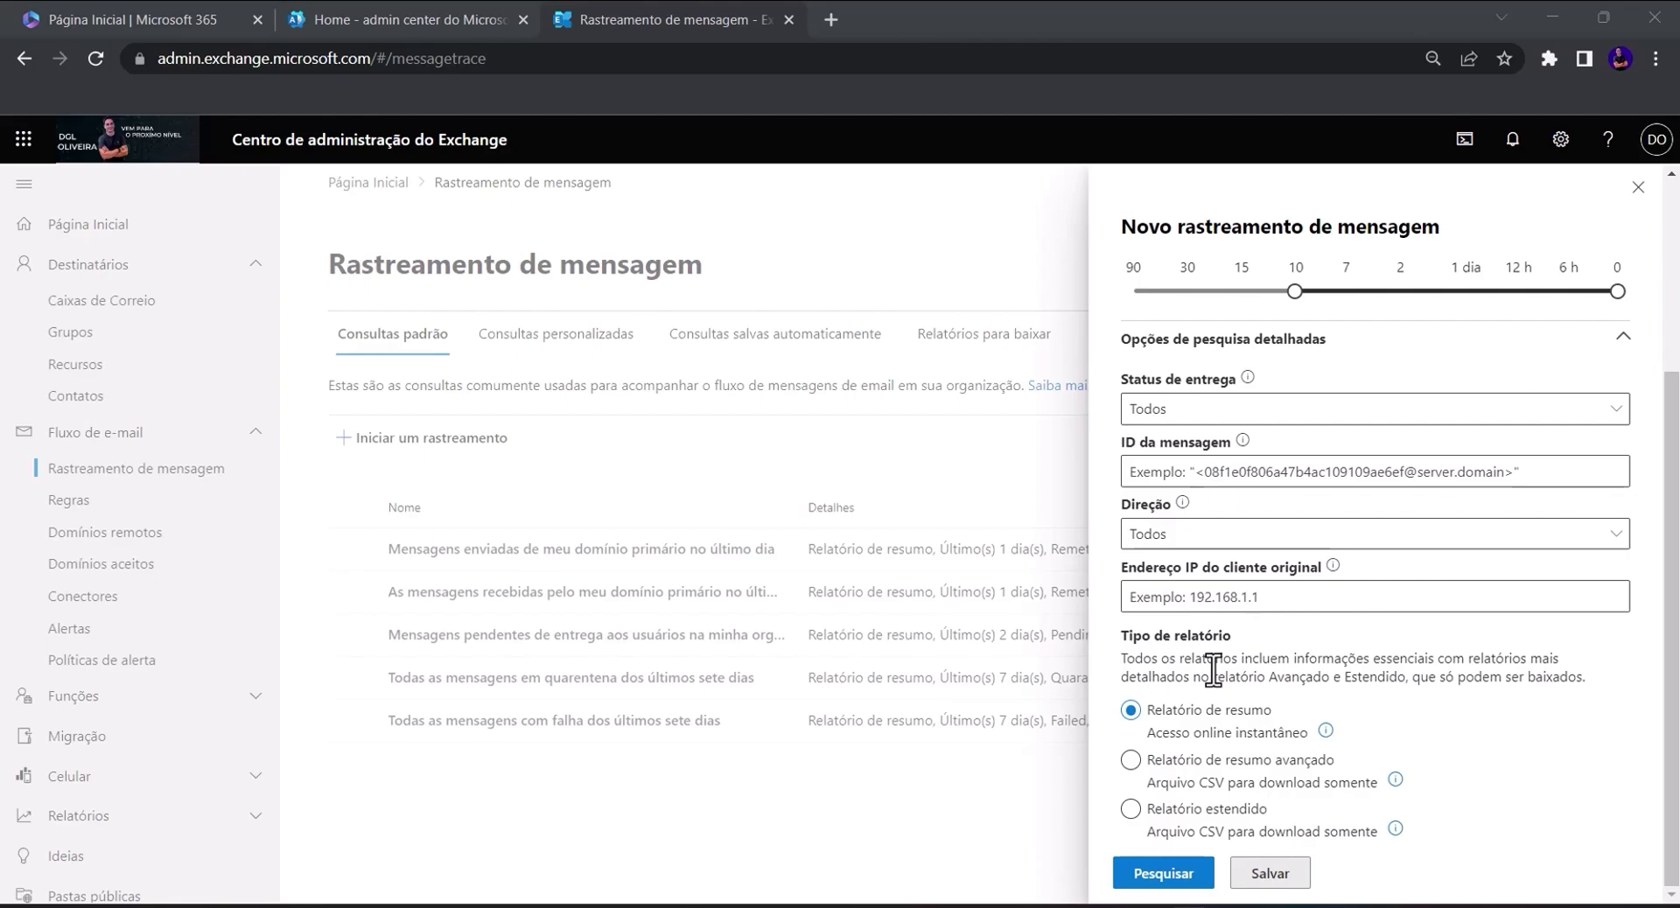
{"action": "scroll", "coordinate": [1402, 668], "scroll_direction": "up", "scroll_amount": 3}
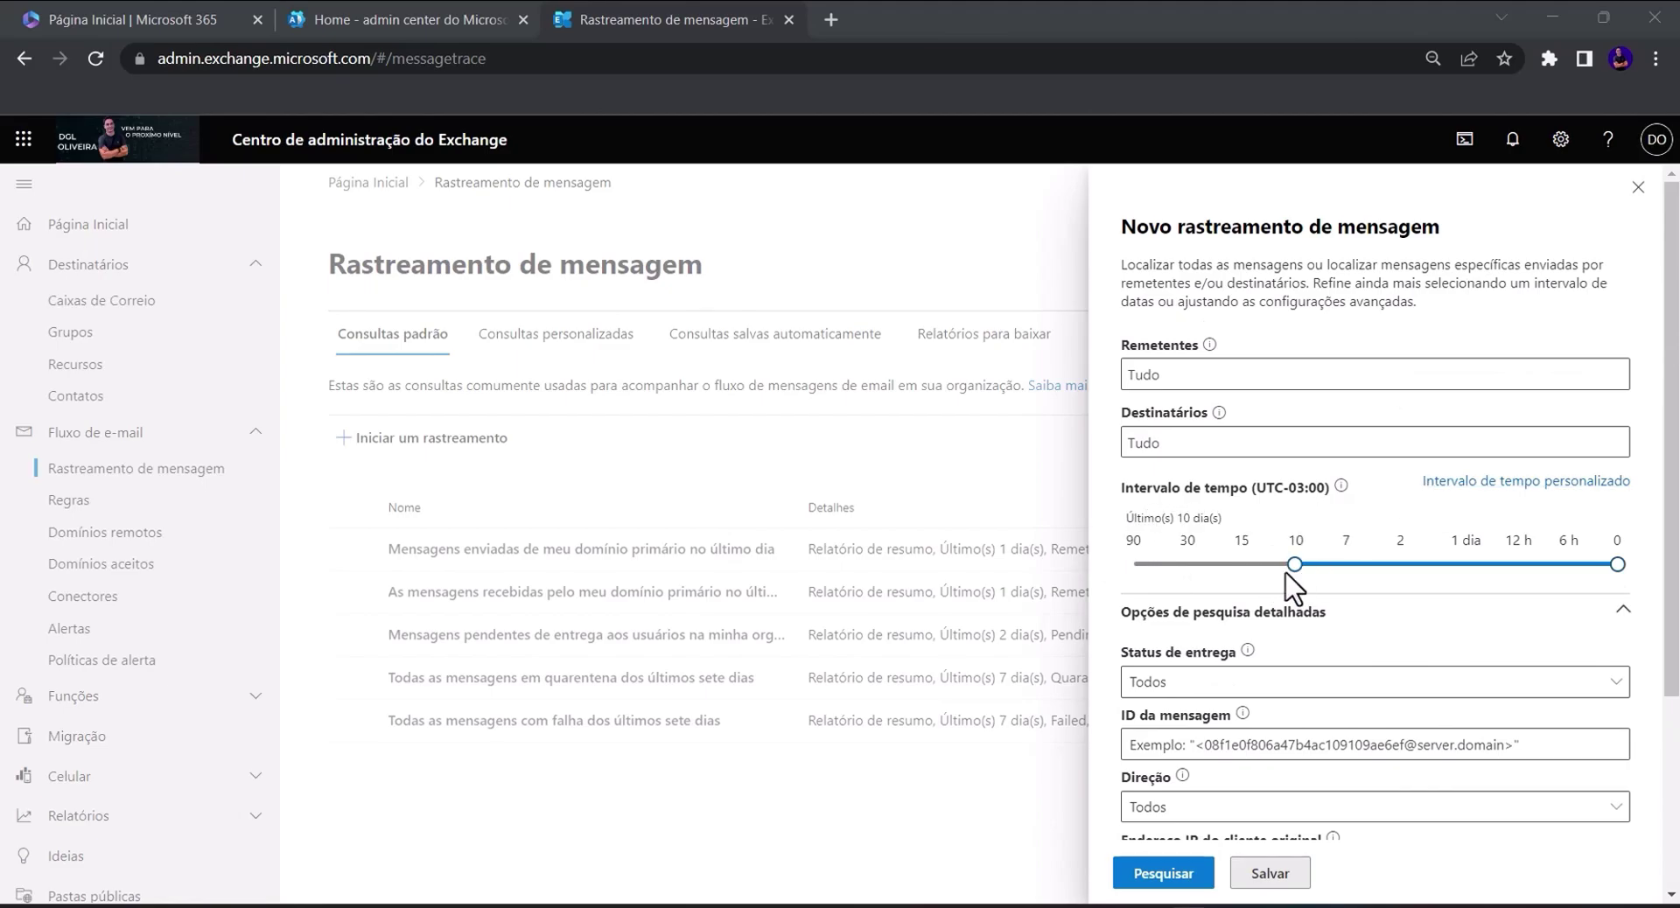
{"action": "scroll", "coordinate": [1295, 591], "scroll_direction": "down", "scroll_amount": 1}
{"action": "scroll", "coordinate": [1295, 591], "scroll_direction": "down", "scroll_amount": 3}
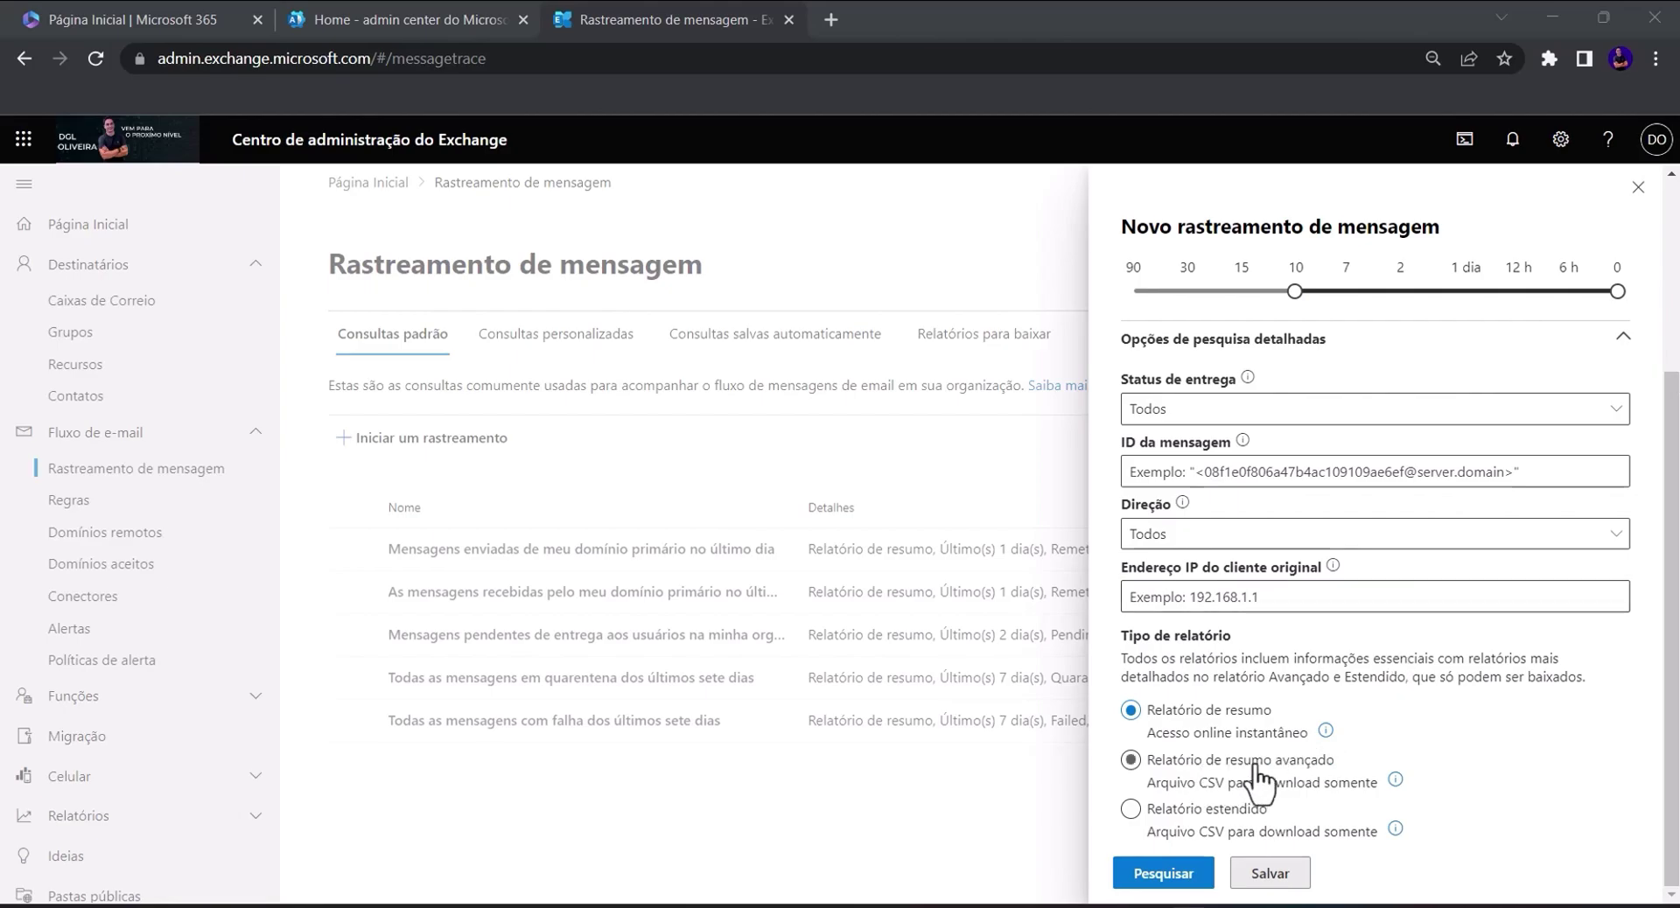
{"action": "left_click", "coordinate": [1317, 770]}
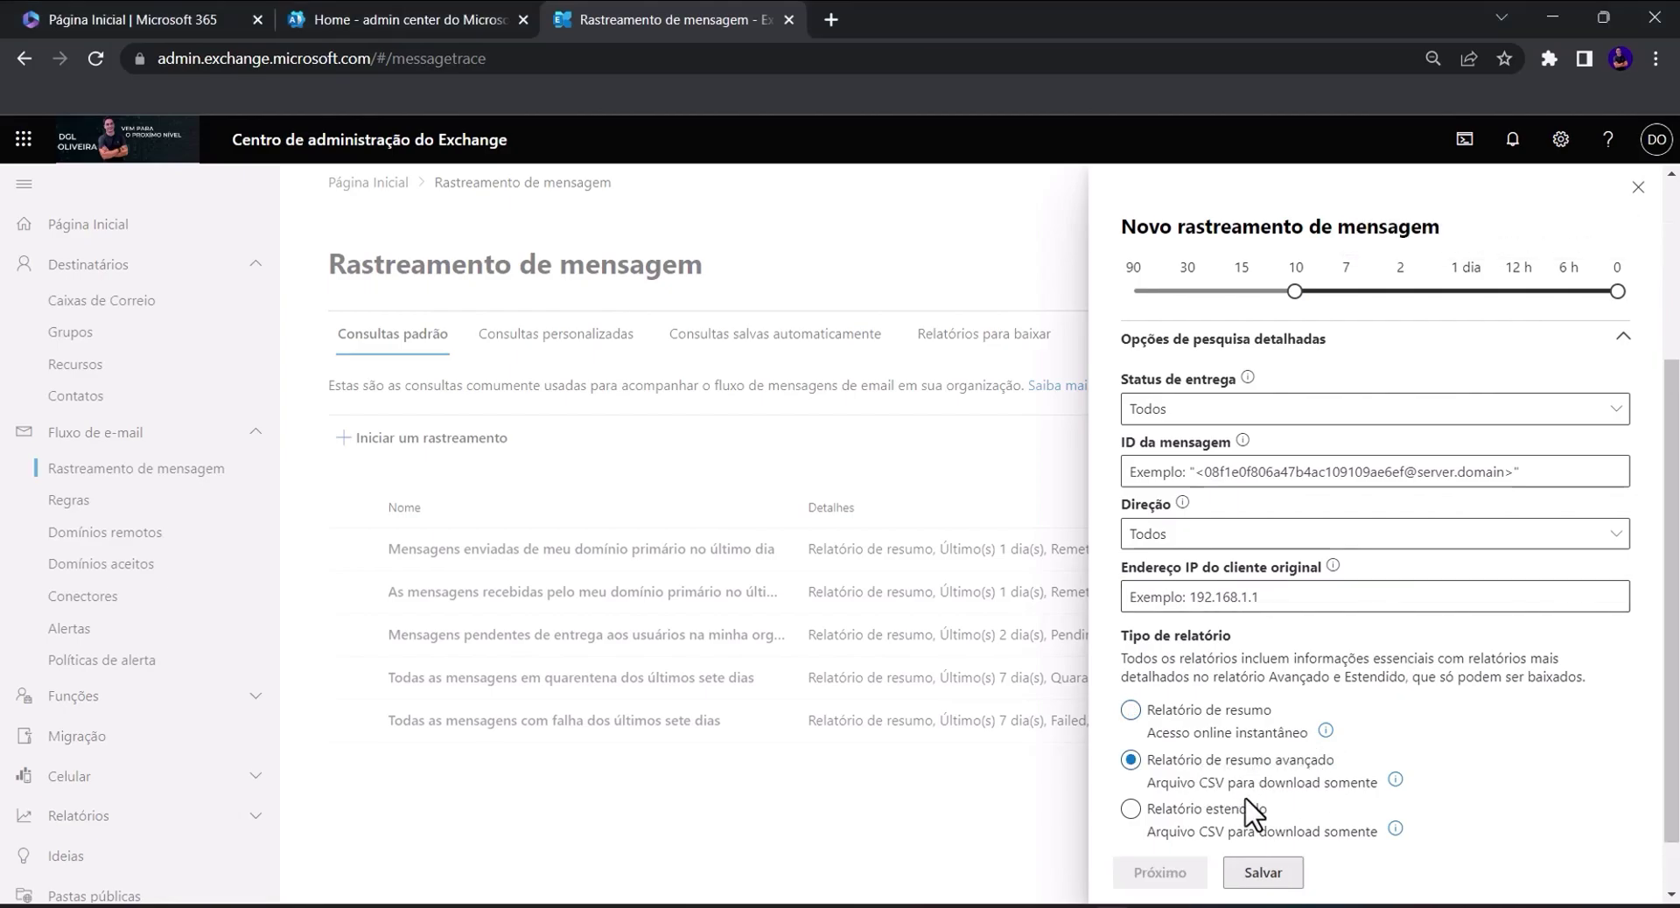
{"action": "left_click", "coordinate": [1183, 823]}
{"action": "mouse_move", "coordinate": [1396, 829]}
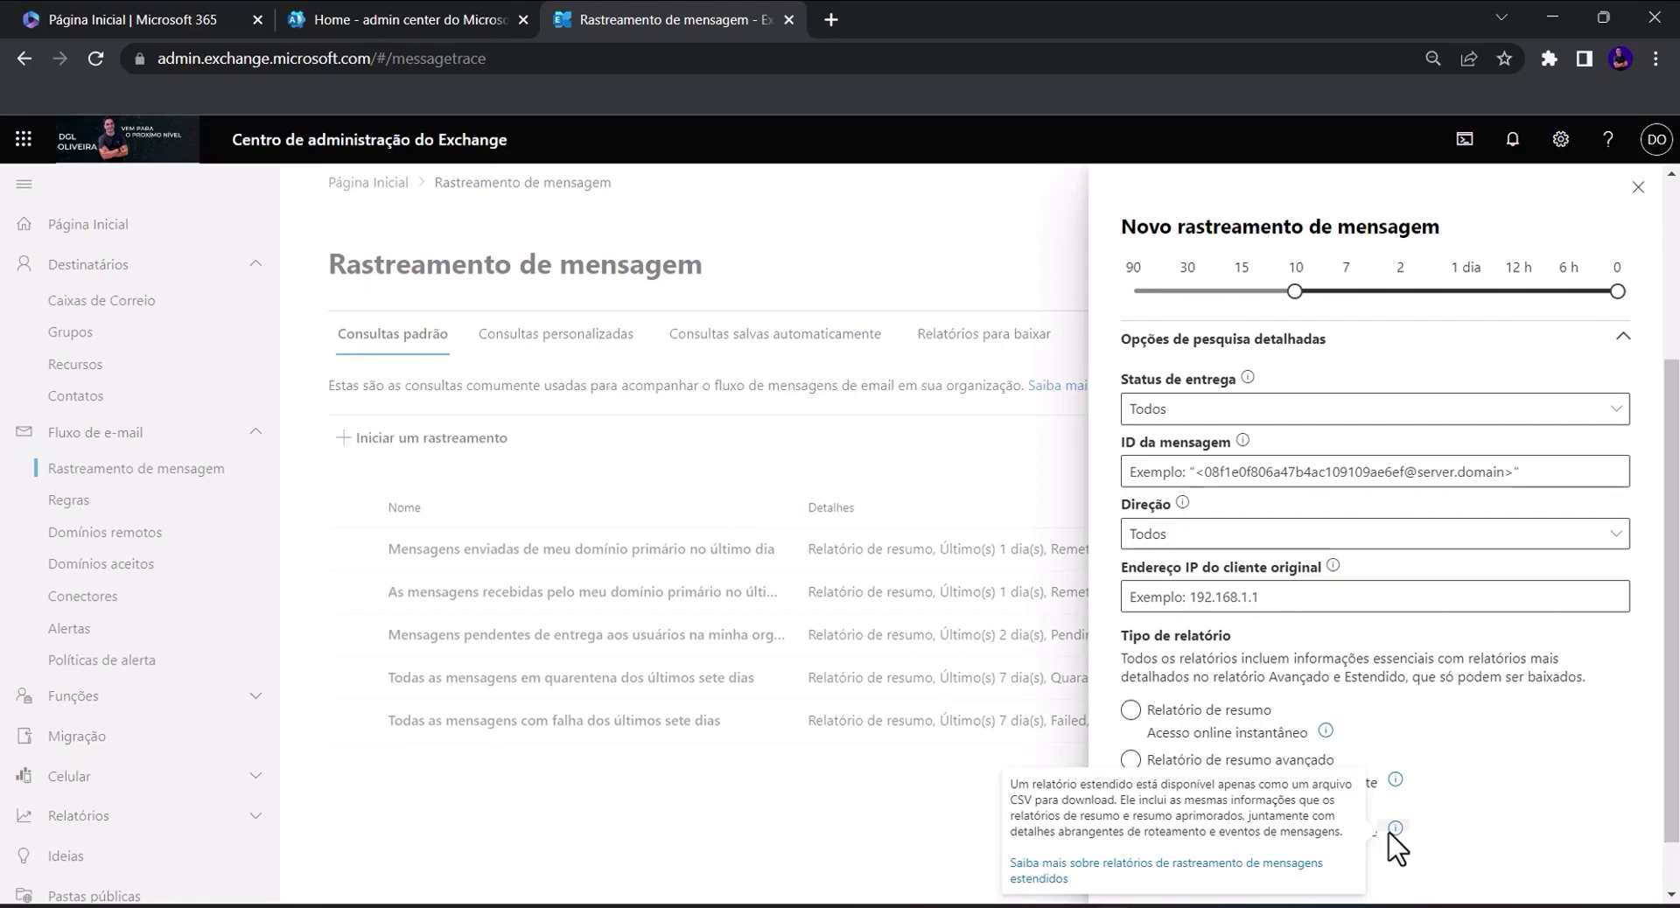
- Choose Relatório de resumo as the report type and run the message trace search
{"action": "left_click", "coordinate": [1131, 710]}
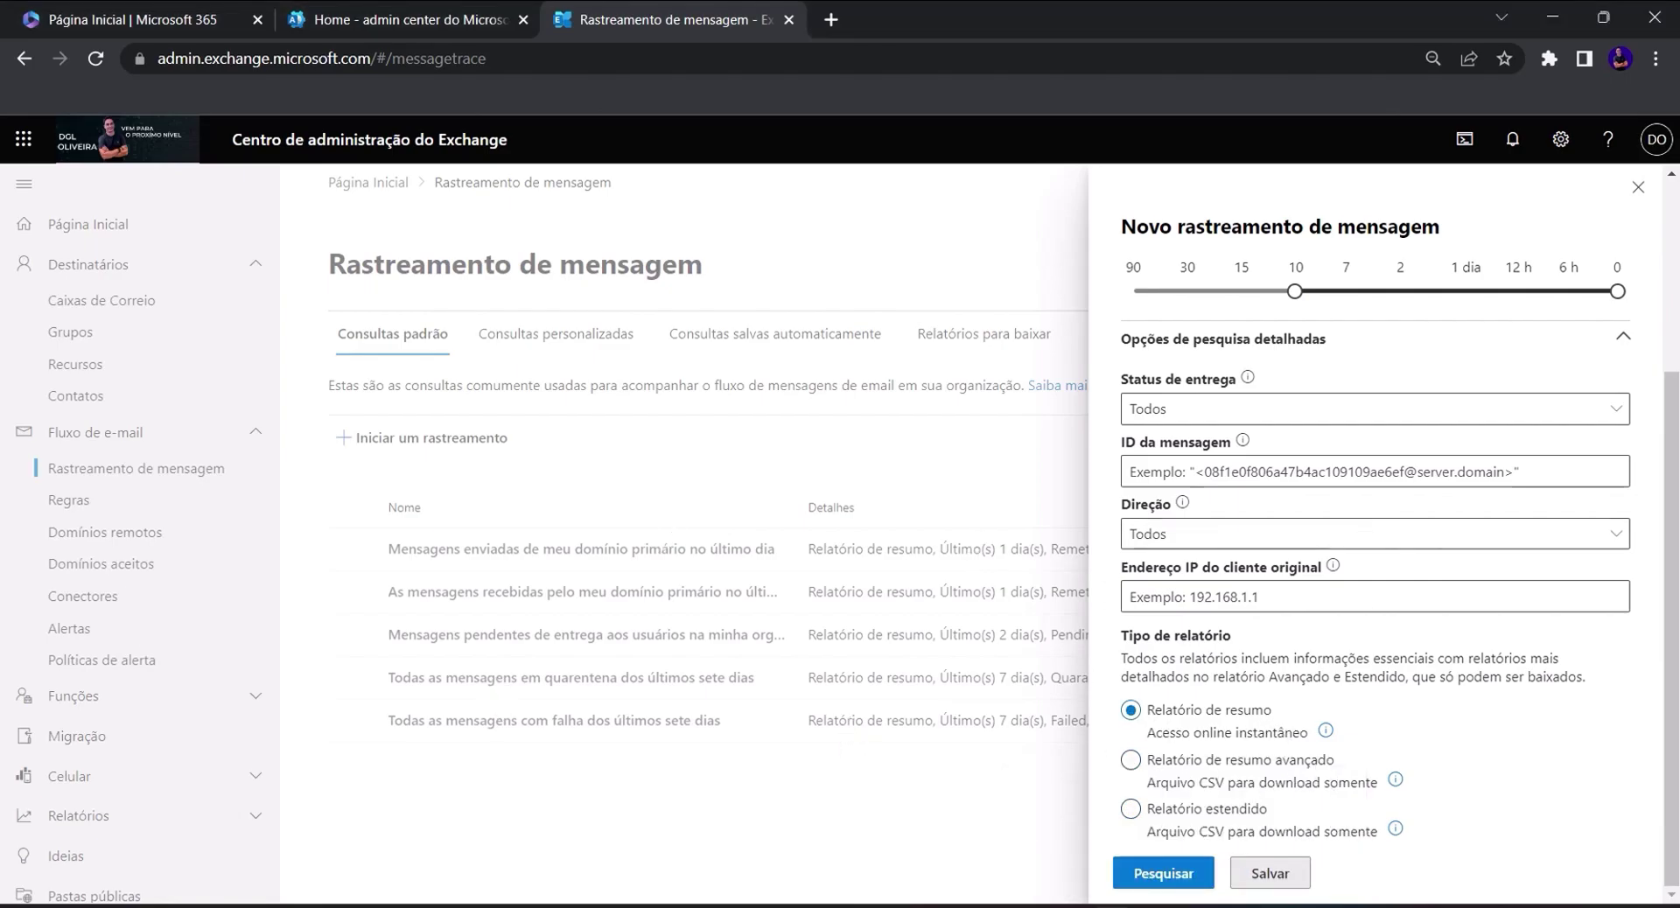
{"action": "left_click", "coordinate": [1169, 873]}
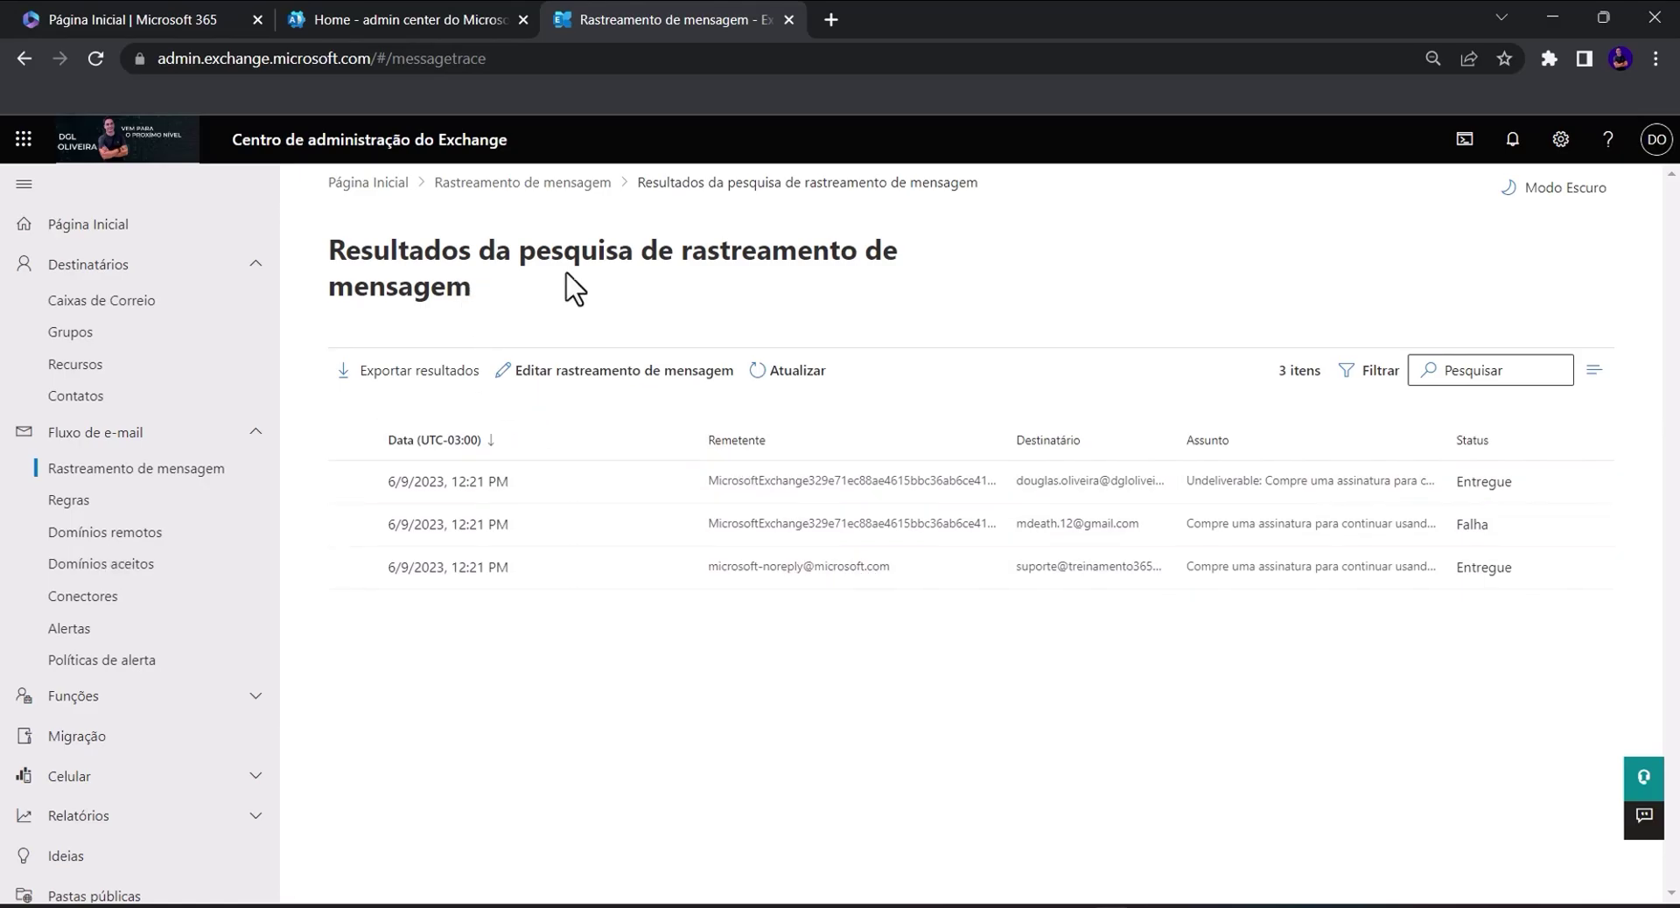
{"action": "left_click_drag", "start_coordinate": [530, 251], "coordinate": [610, 289]}
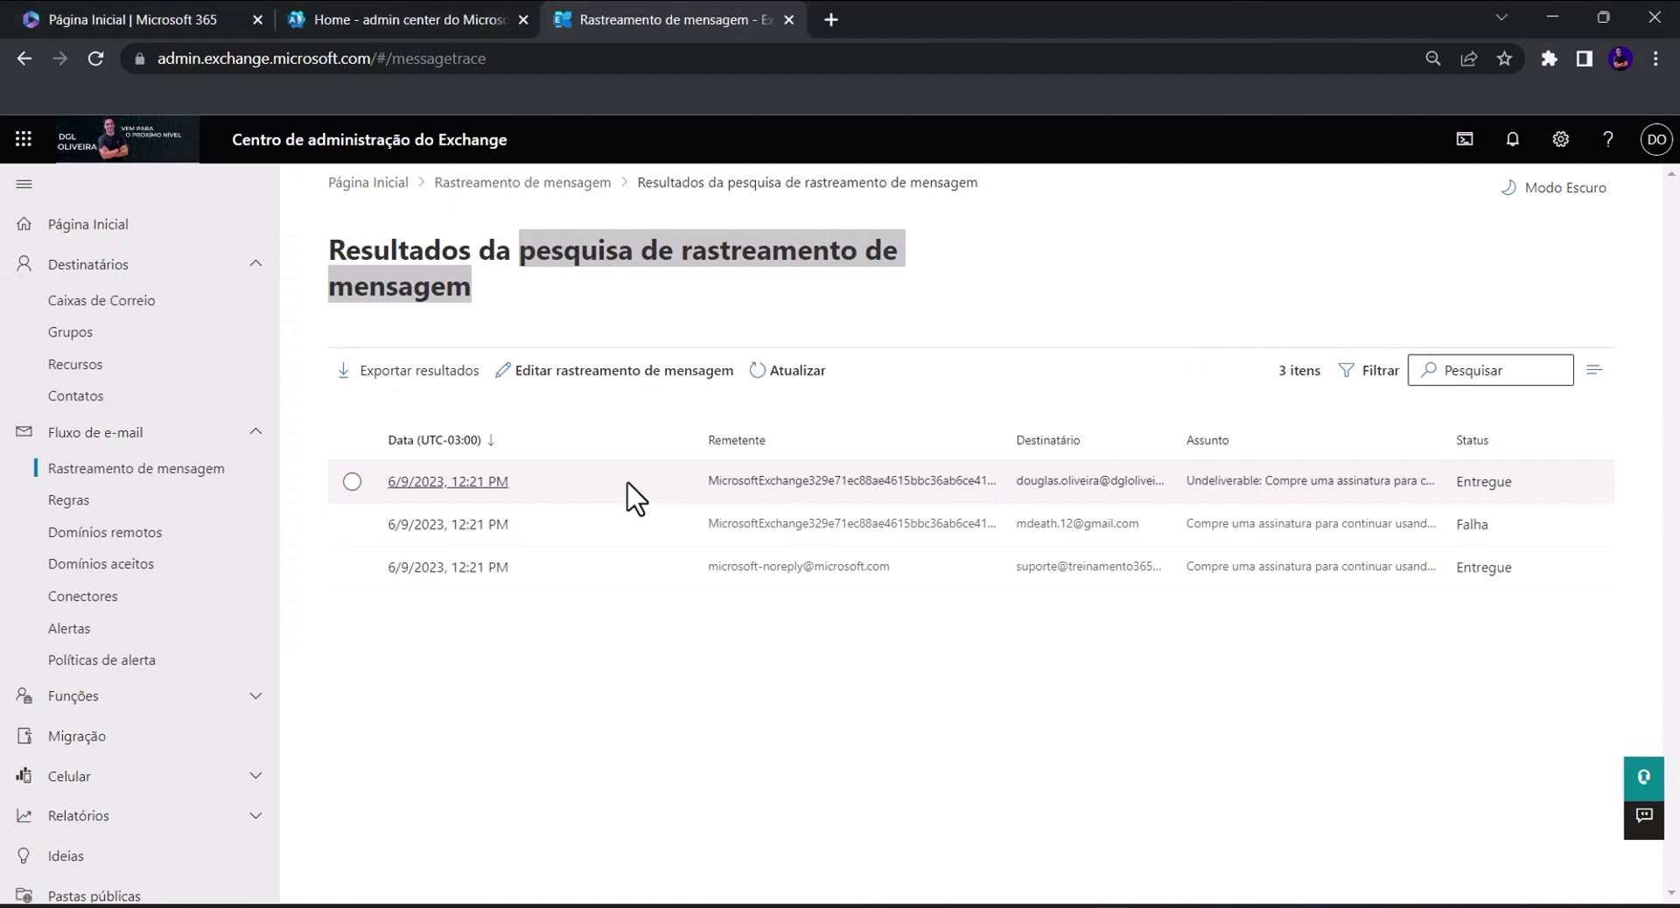
- Open the Undeliverable message from the trace results and examine its sender, recipient, status and delivery time
{"action": "left_click", "coordinate": [732, 497]}
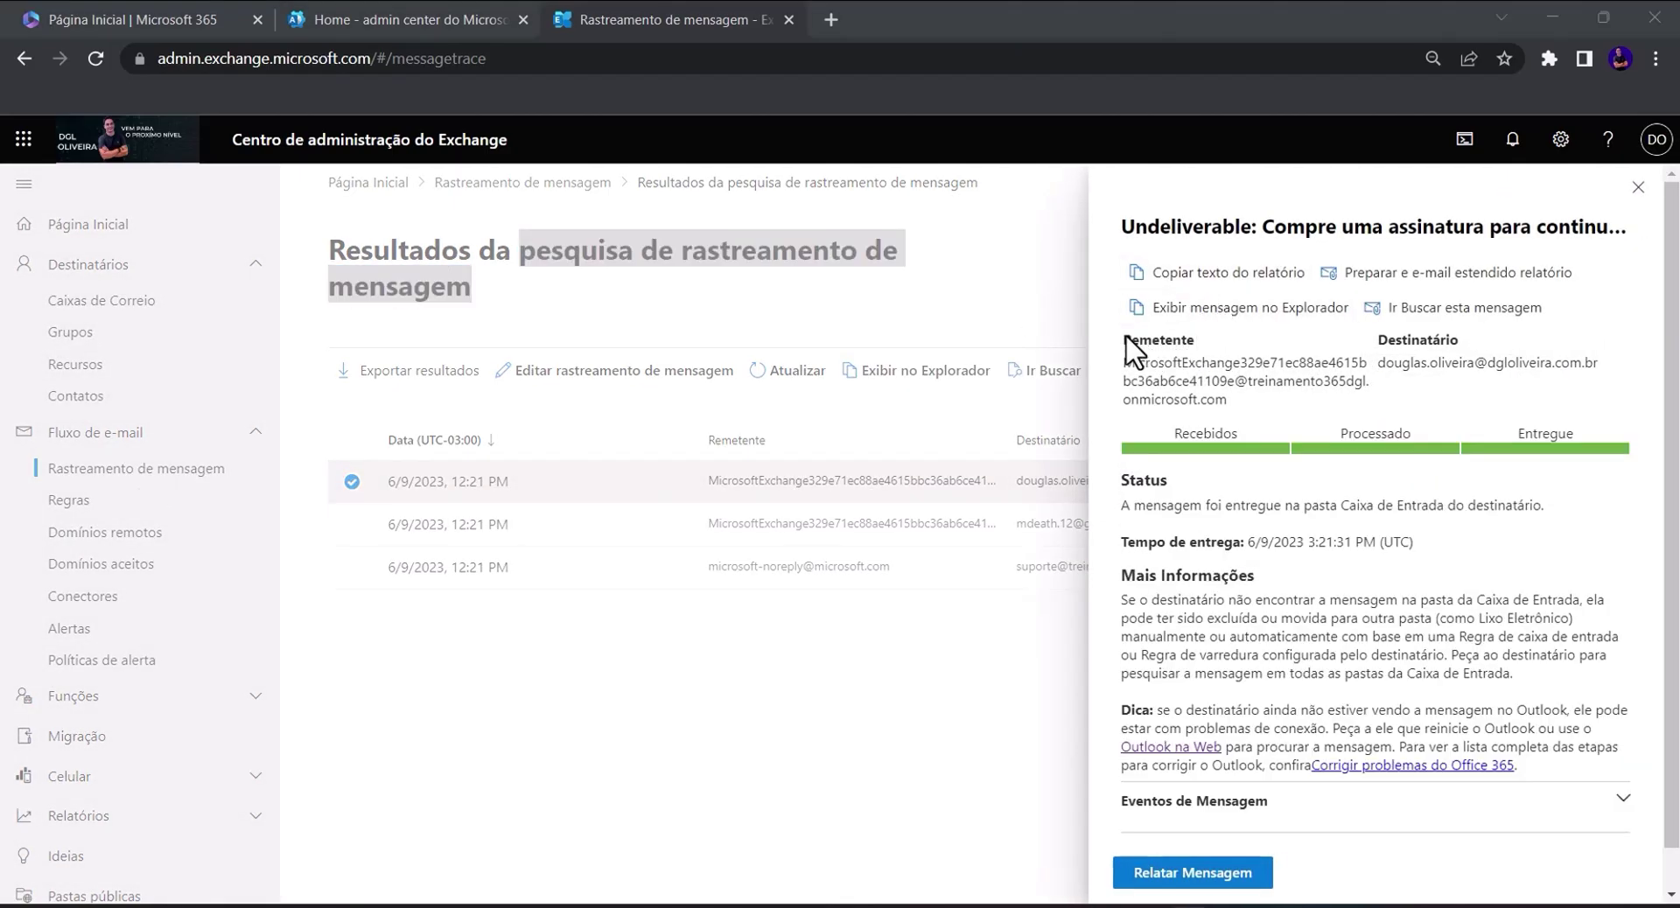
{"action": "left_click_drag", "start_coordinate": [1221, 341], "coordinate": [1129, 349]}
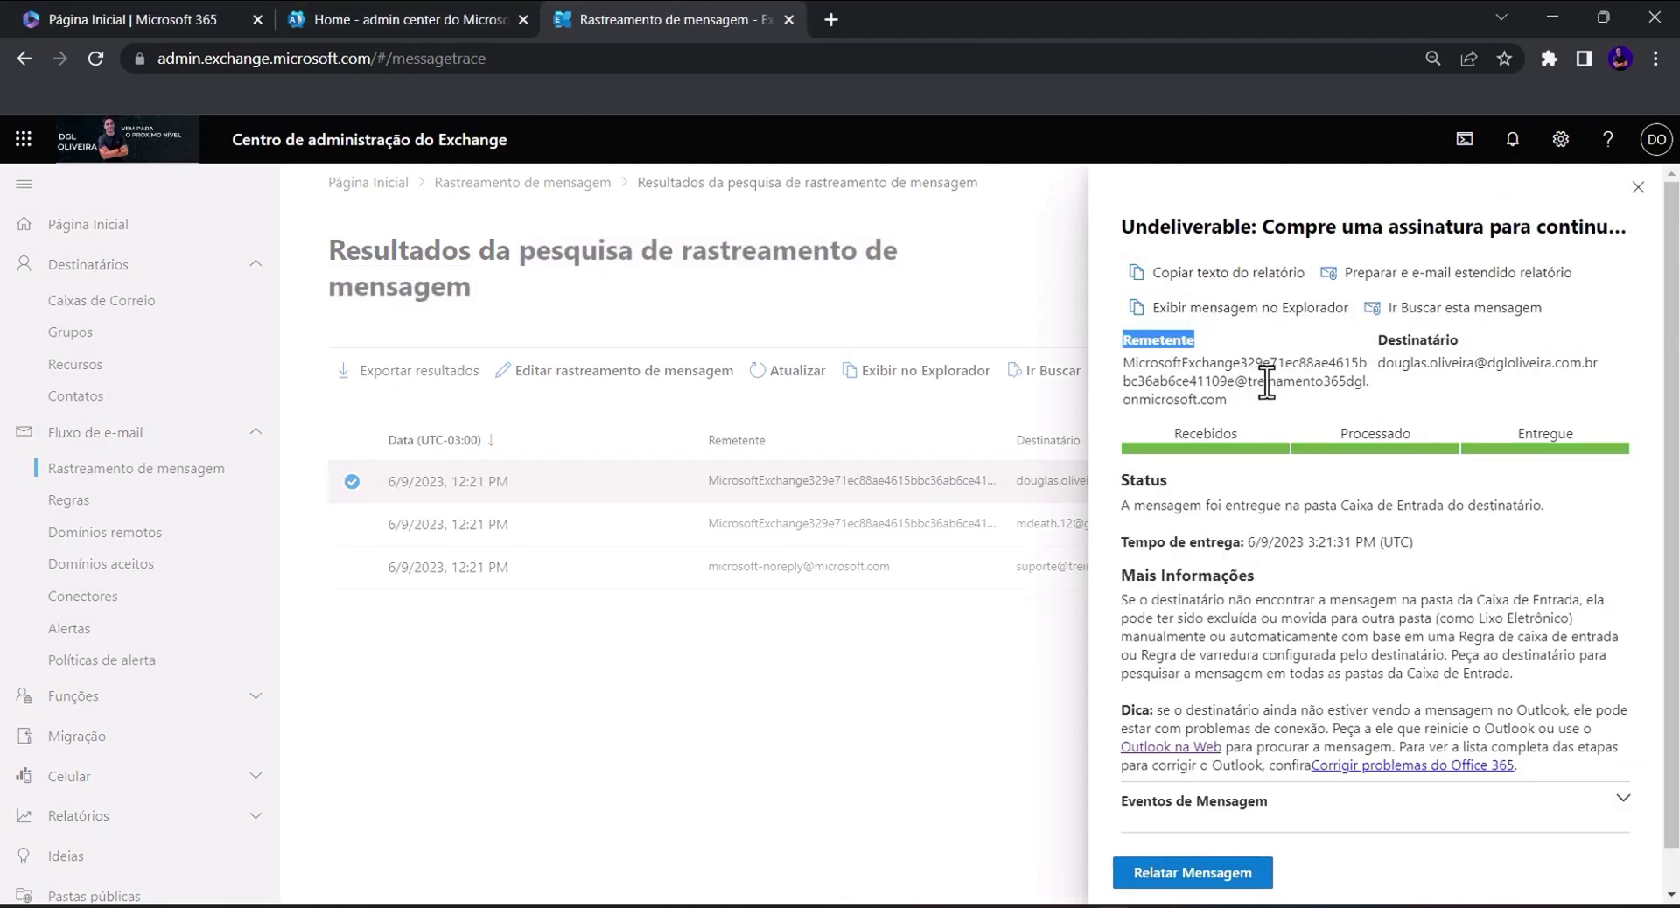
{"action": "left_click_drag", "start_coordinate": [1230, 403], "coordinate": [1126, 370]}
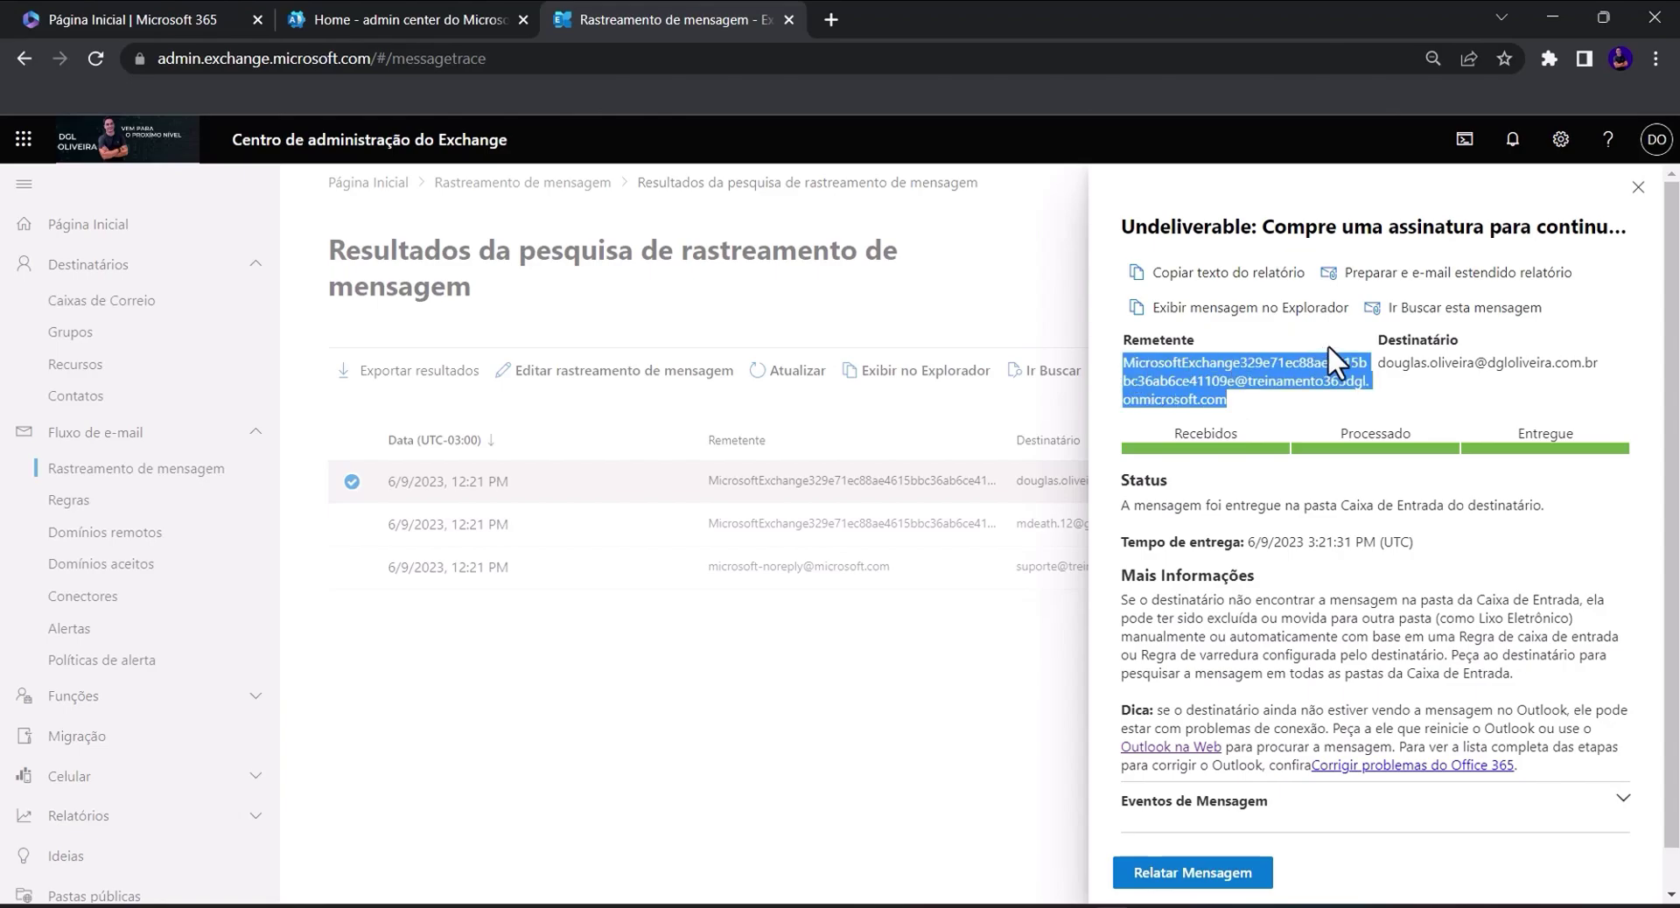
{"action": "left_click_drag", "start_coordinate": [1374, 341], "coordinate": [1479, 359]}
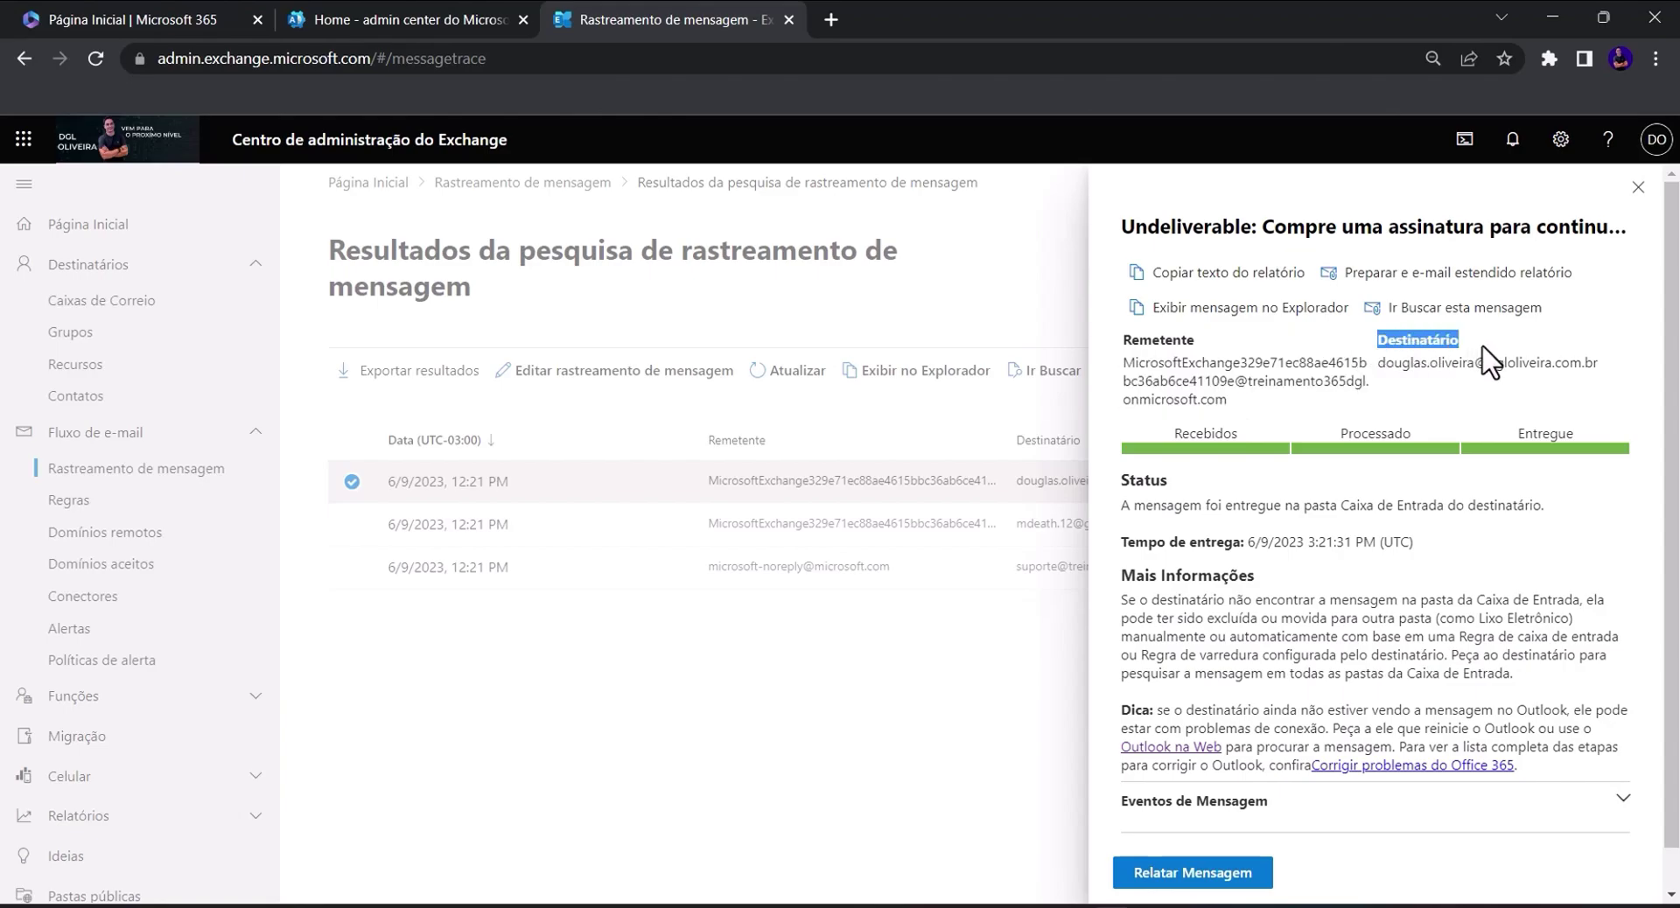
{"action": "left_click_drag", "start_coordinate": [1378, 363], "coordinate": [1601, 361]}
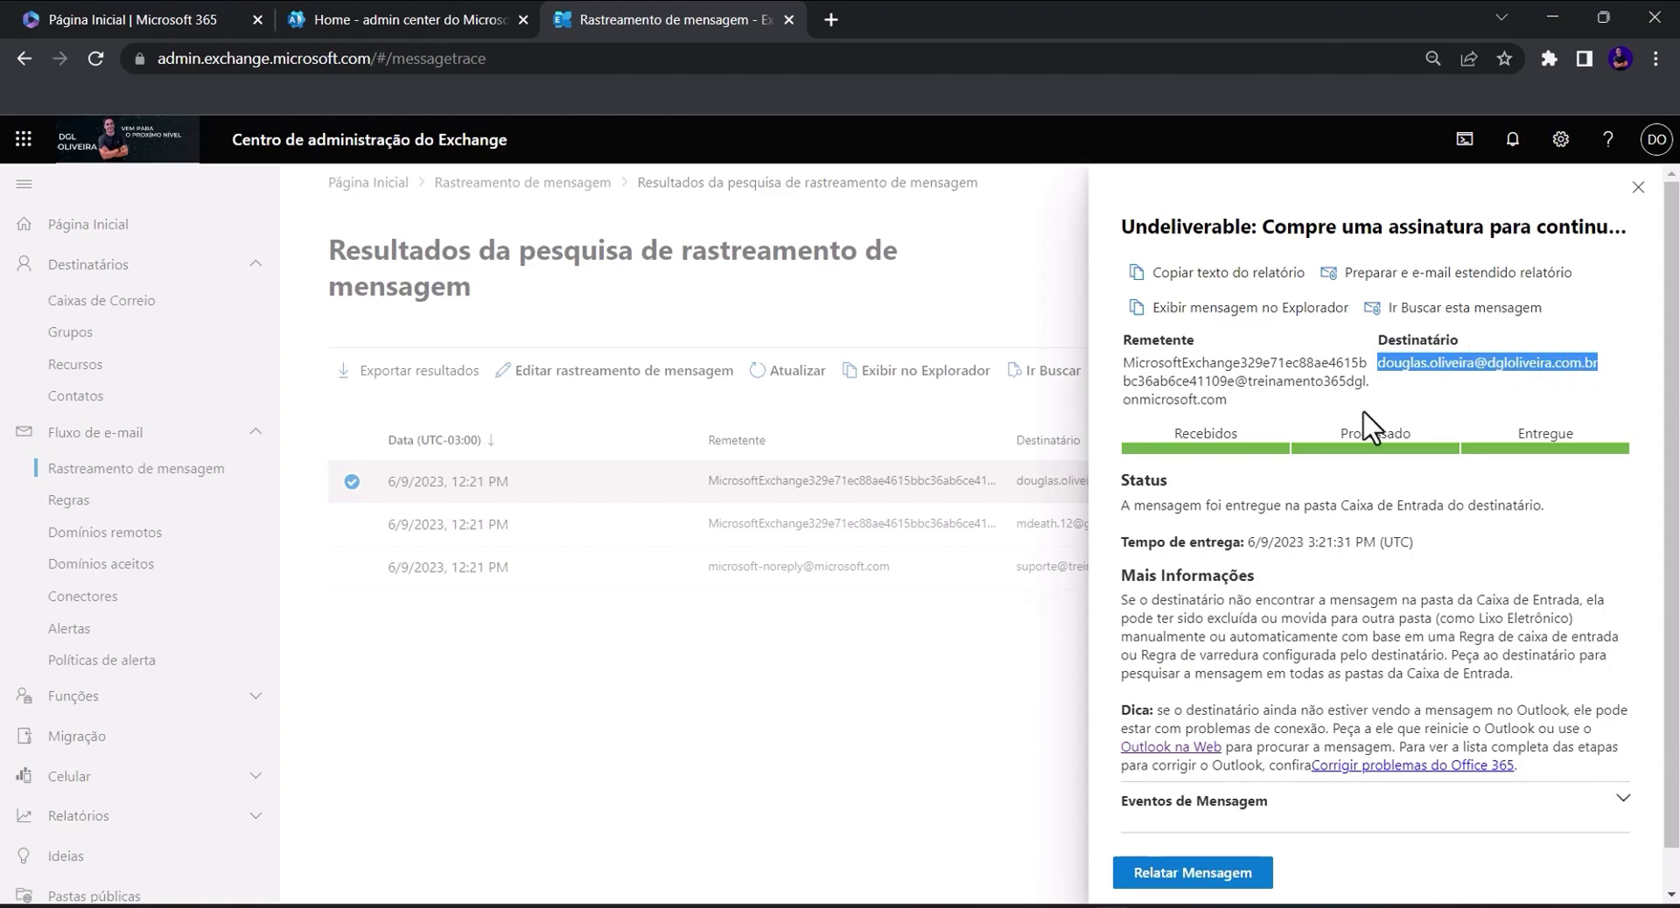
{"action": "double_click", "coordinate": [1142, 481]}
{"action": "left_click_drag", "start_coordinate": [1123, 506], "coordinate": [1557, 520]}
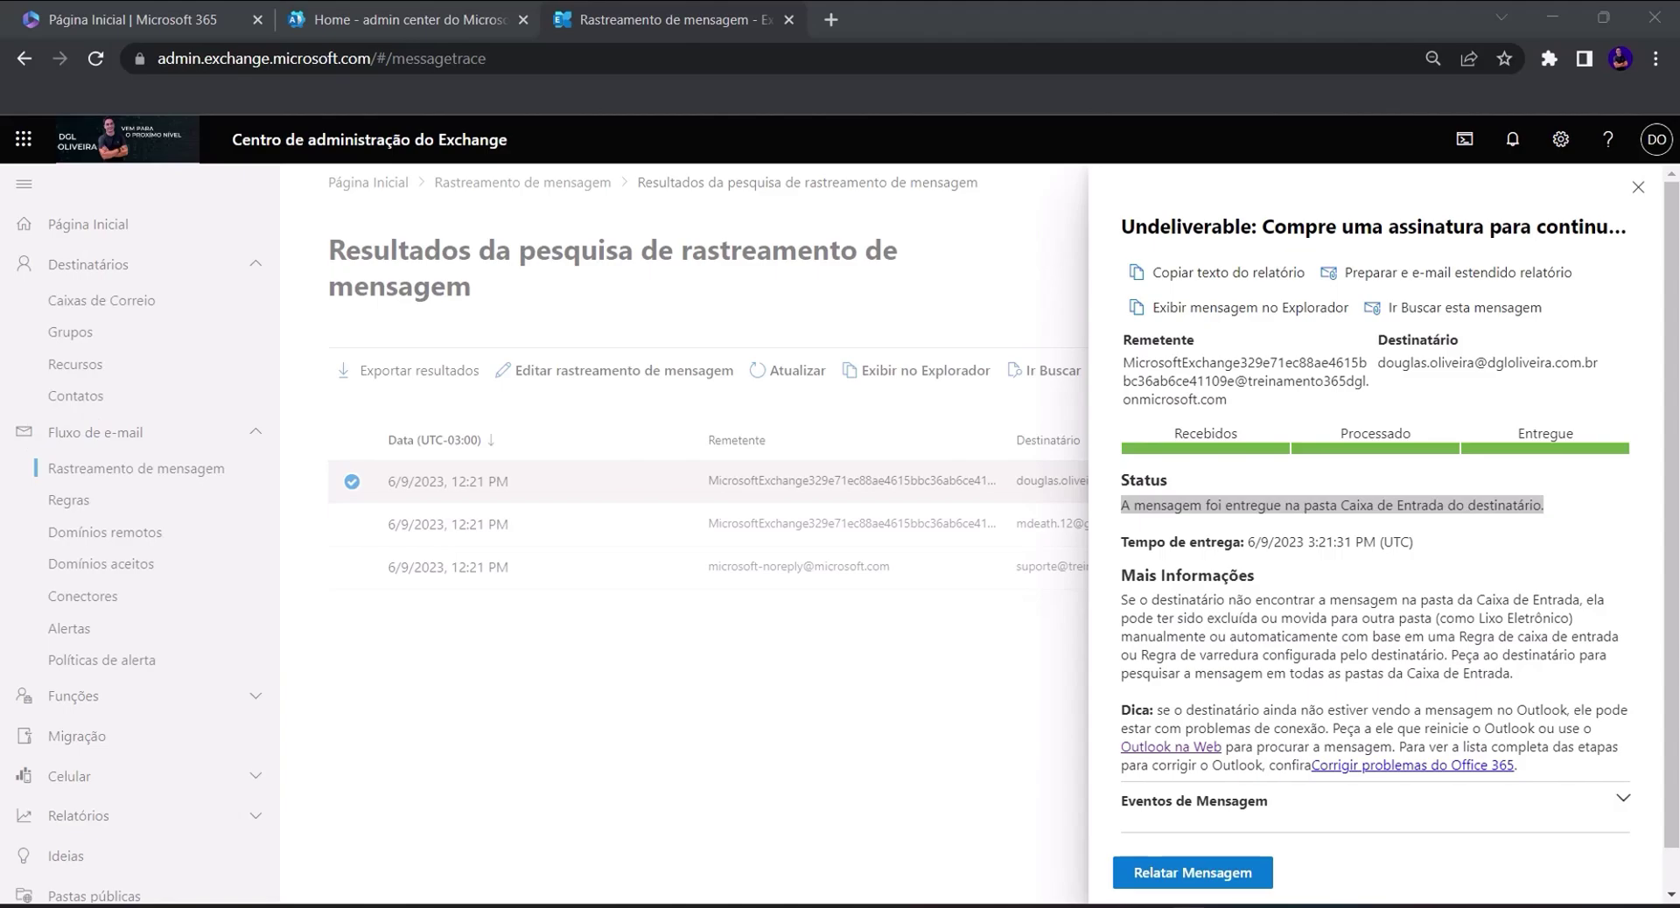
{"action": "left_click_drag", "start_coordinate": [1122, 542], "coordinate": [1436, 560]}
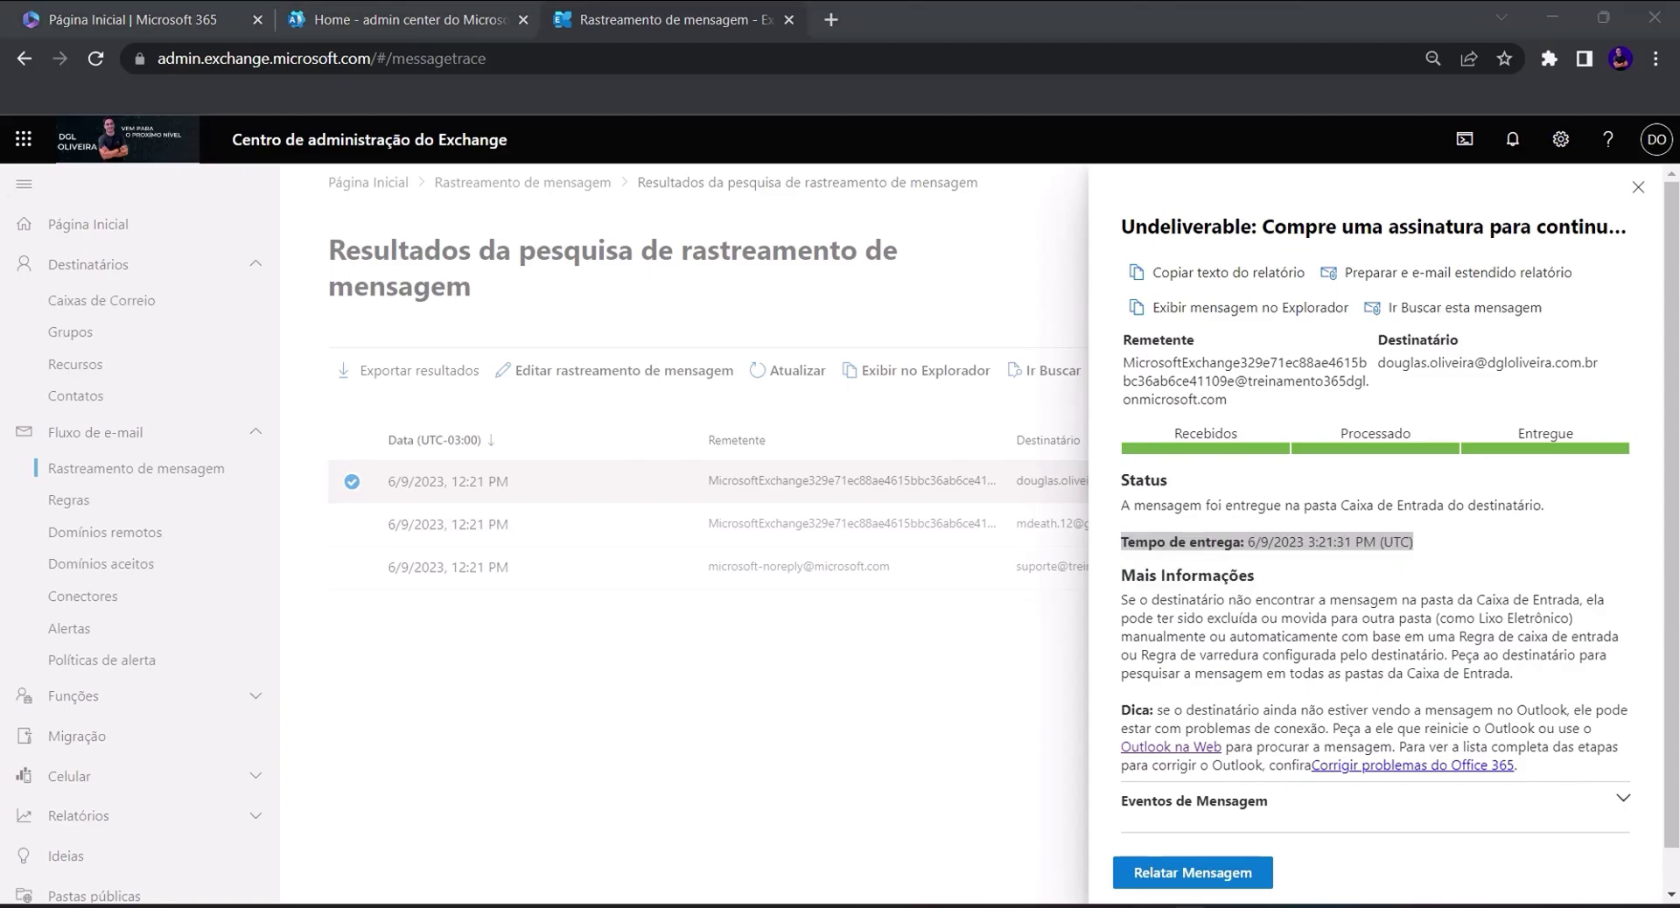
- Read the Mais Informações guidance on inbox or sweep rules and the Dica about Outlook for the Undeliverable message
{"action": "left_click", "coordinate": [1133, 588]}
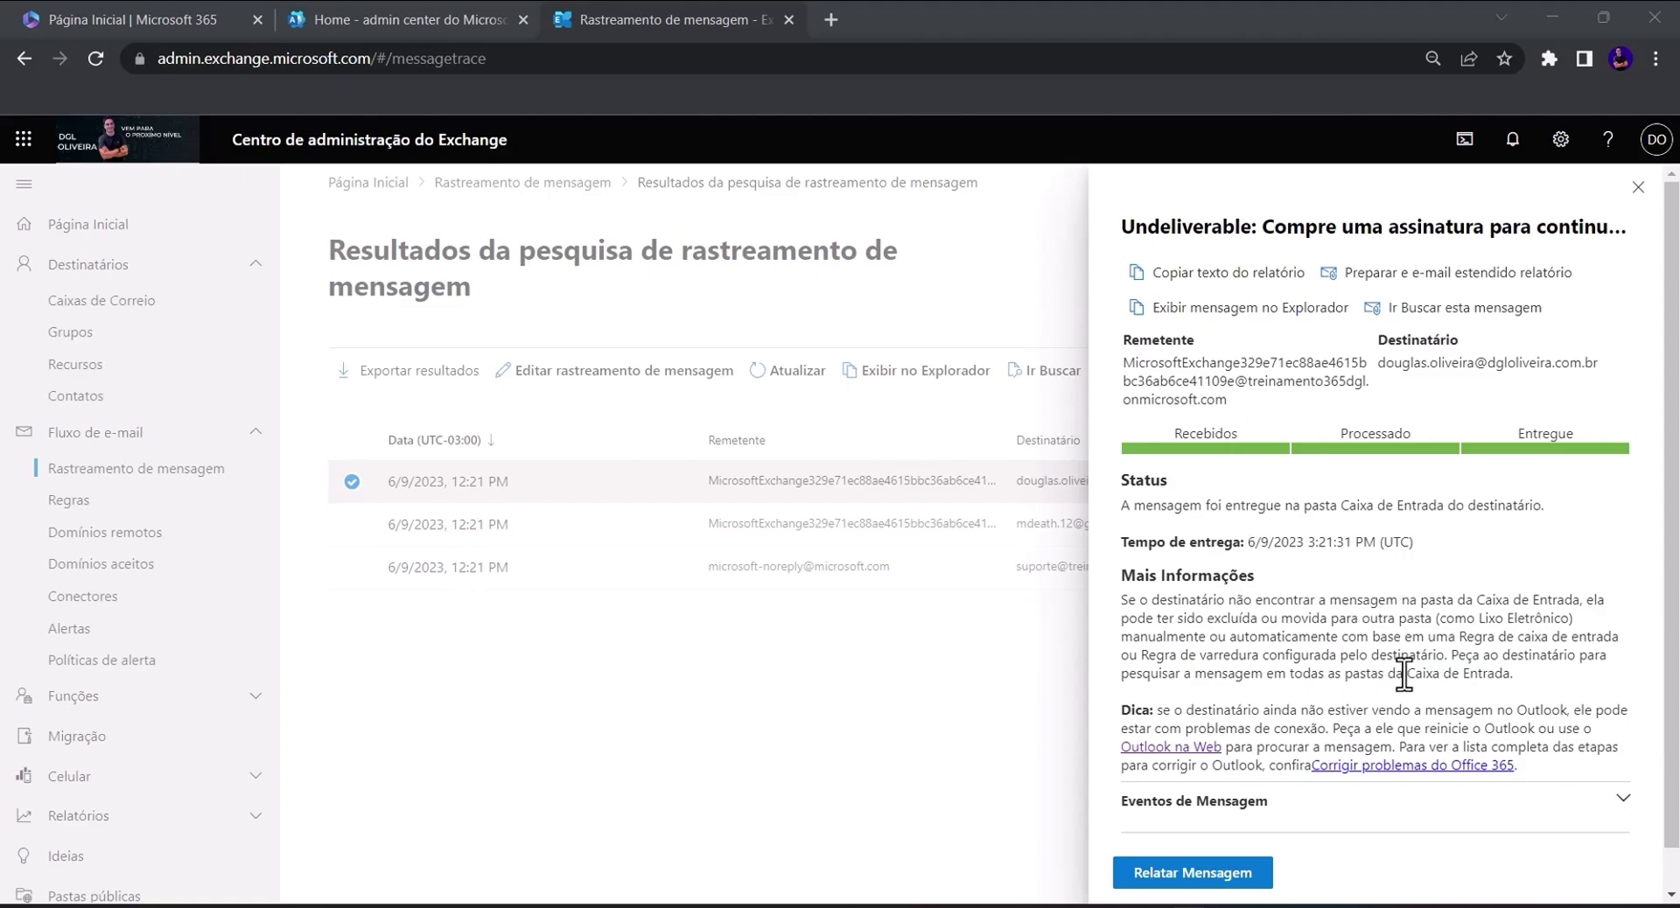
{"action": "left_click_drag", "start_coordinate": [1458, 639], "coordinate": [1382, 663]}
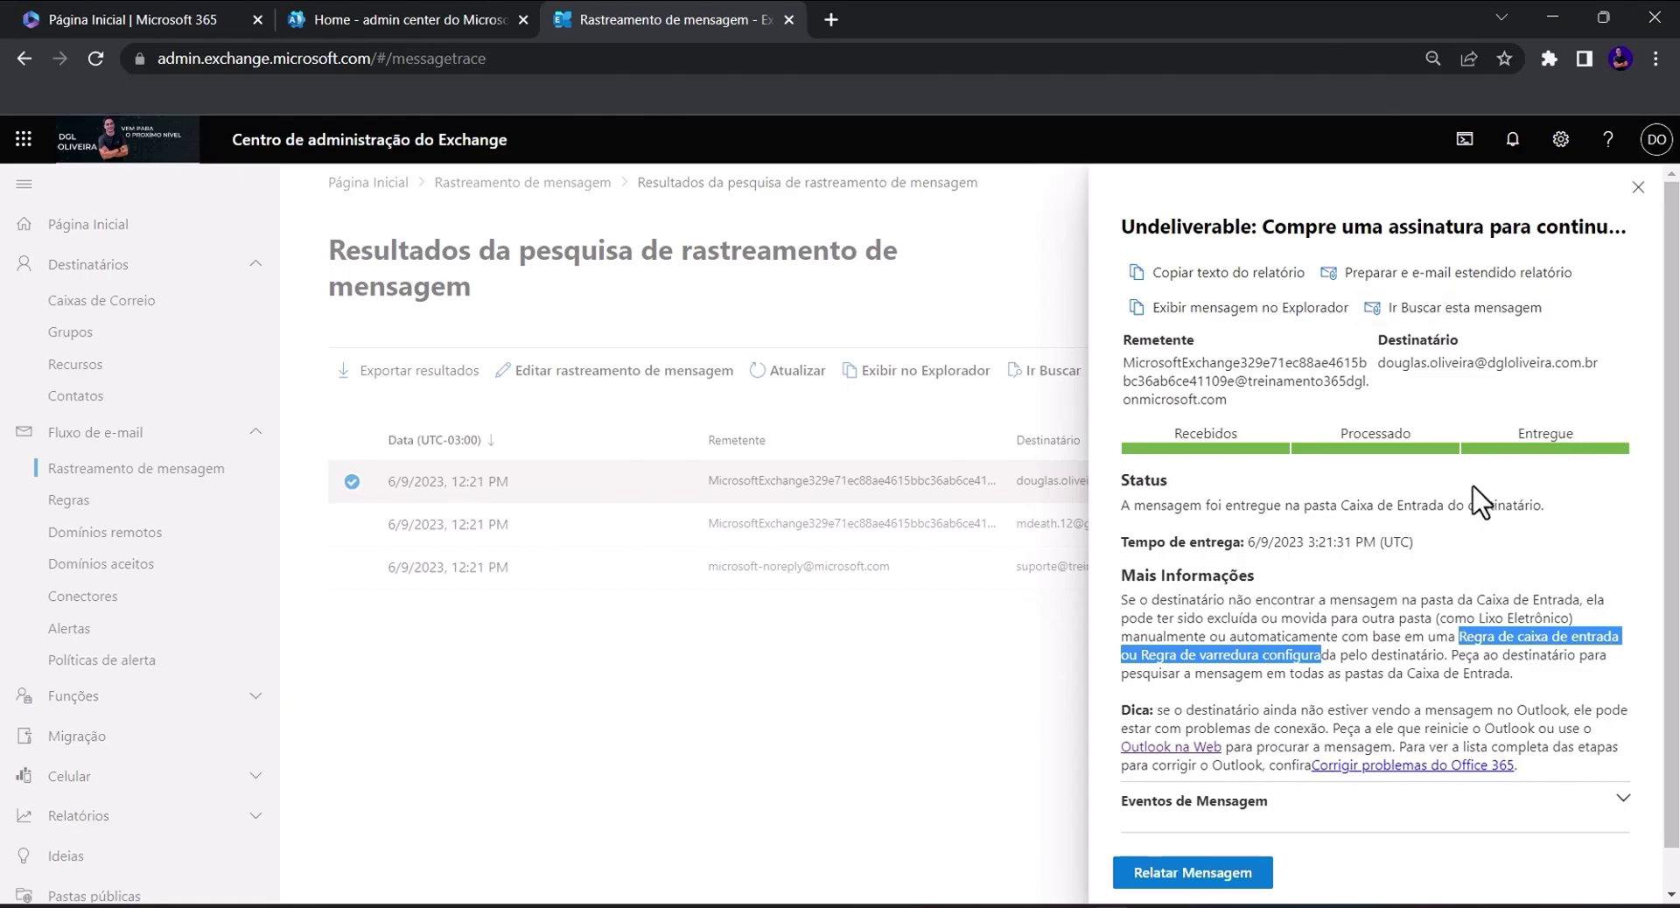
{"action": "left_click", "coordinate": [1309, 675]}
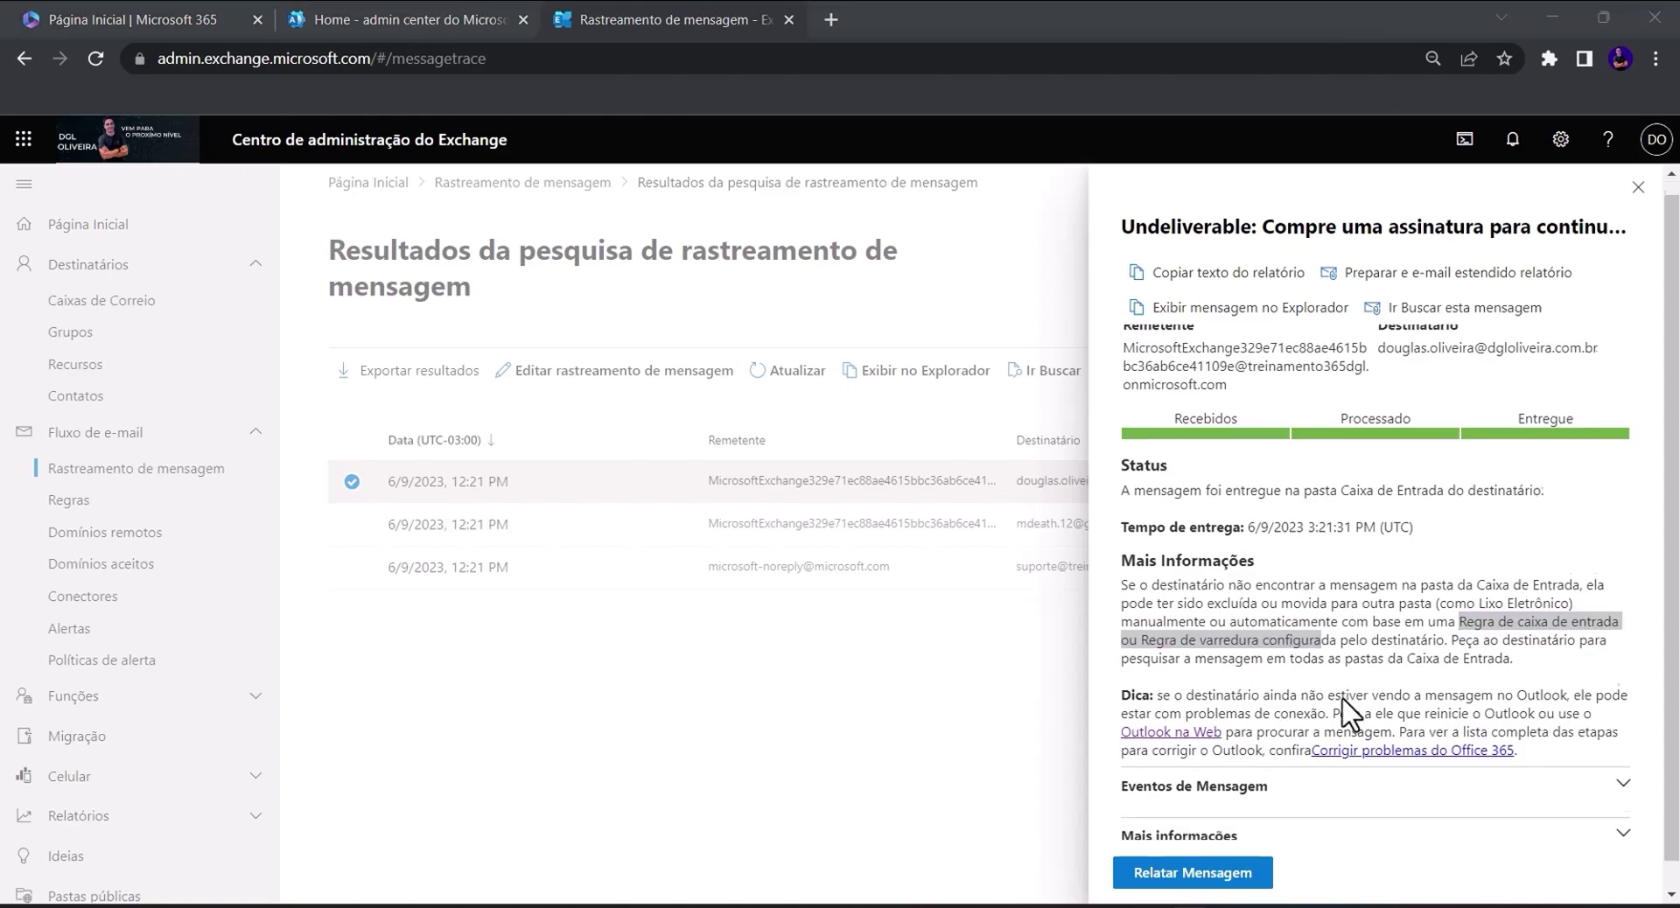
{"action": "scroll", "coordinate": [1308, 678], "scroll_direction": "down", "scroll_amount": 1}
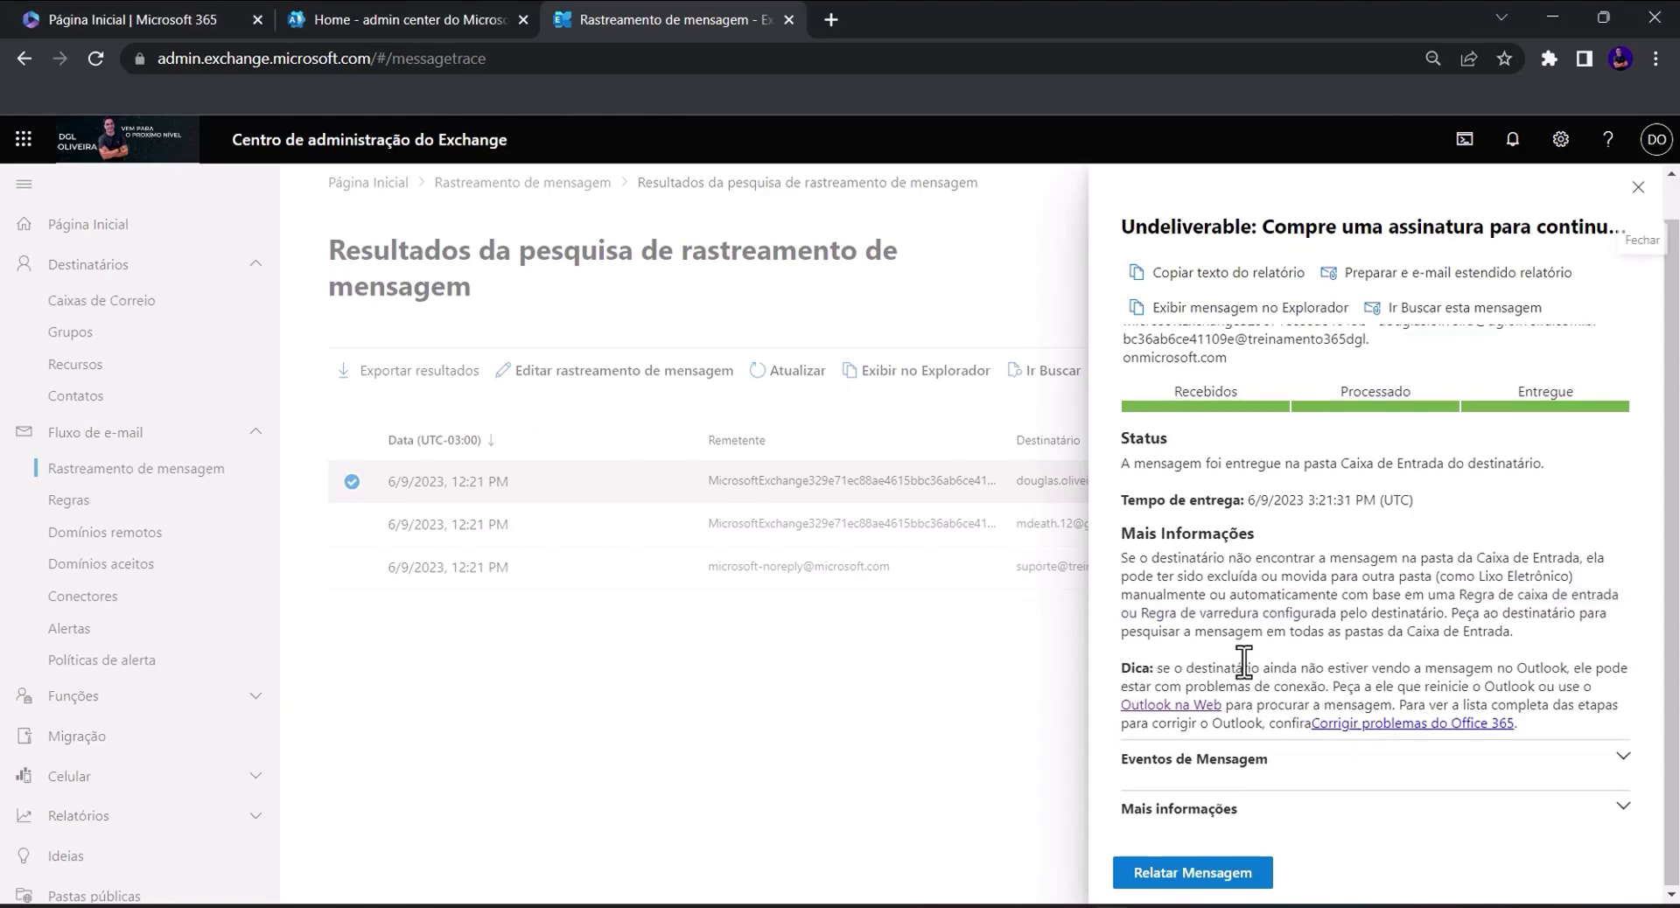
{"action": "left_click_drag", "start_coordinate": [1234, 670], "coordinate": [1565, 674]}
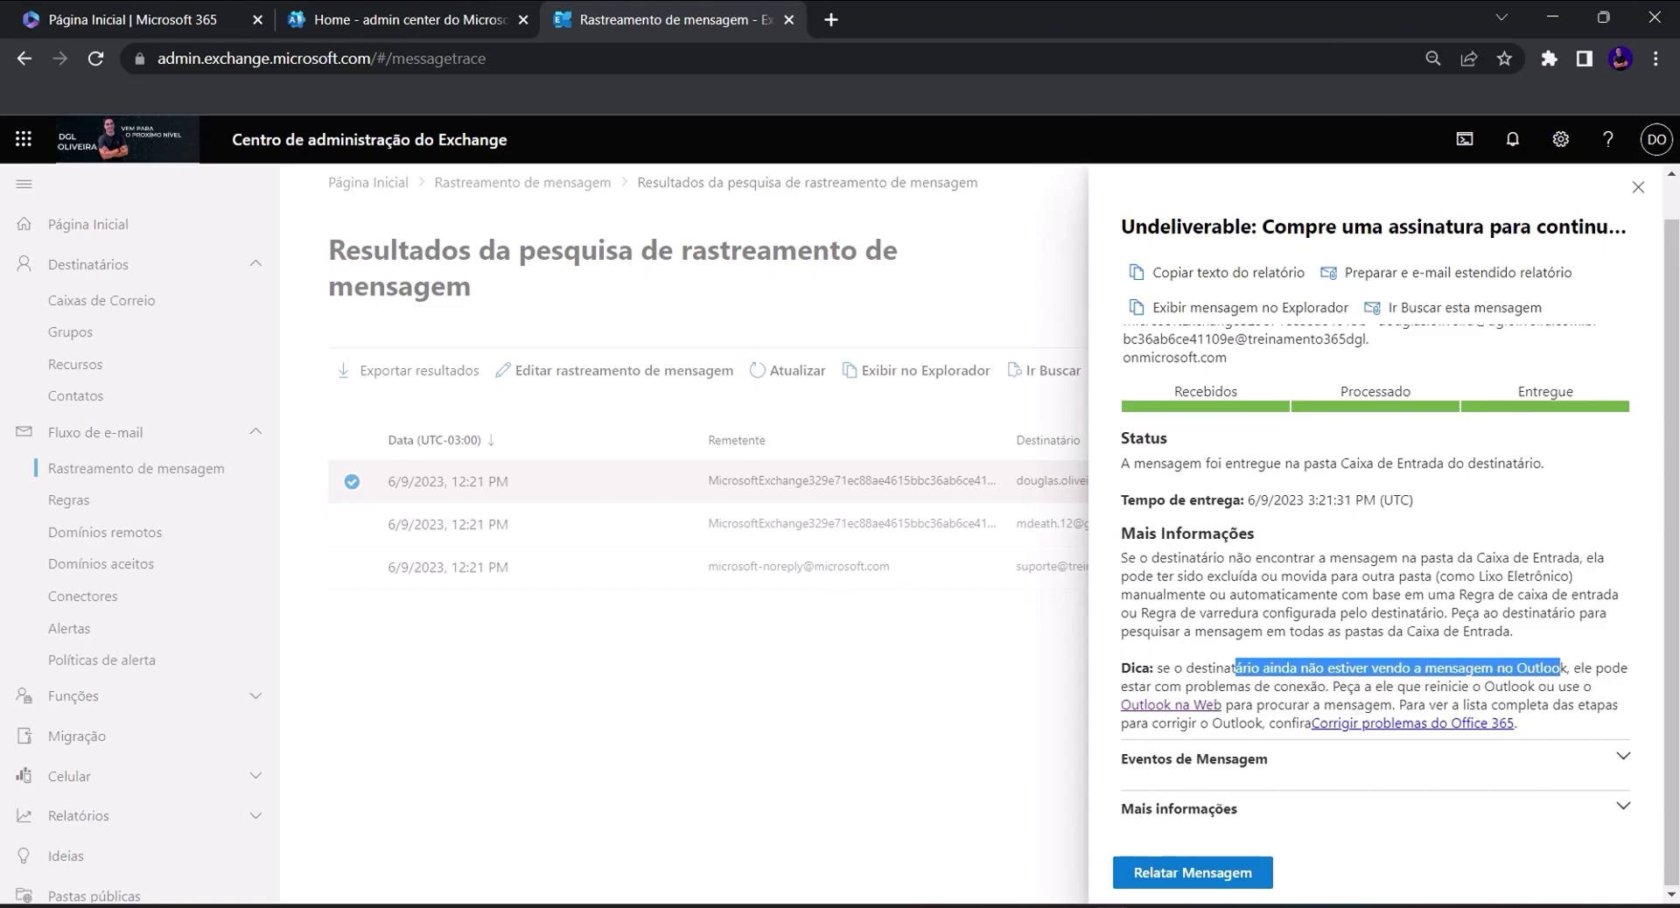
- Expand Eventos de Mensagem for the Undeliverable message and read the detail of its Deliver event
{"action": "left_click", "coordinate": [1624, 758]}
{"action": "scroll", "coordinate": [1593, 747], "scroll_direction": "down", "scroll_amount": 1}
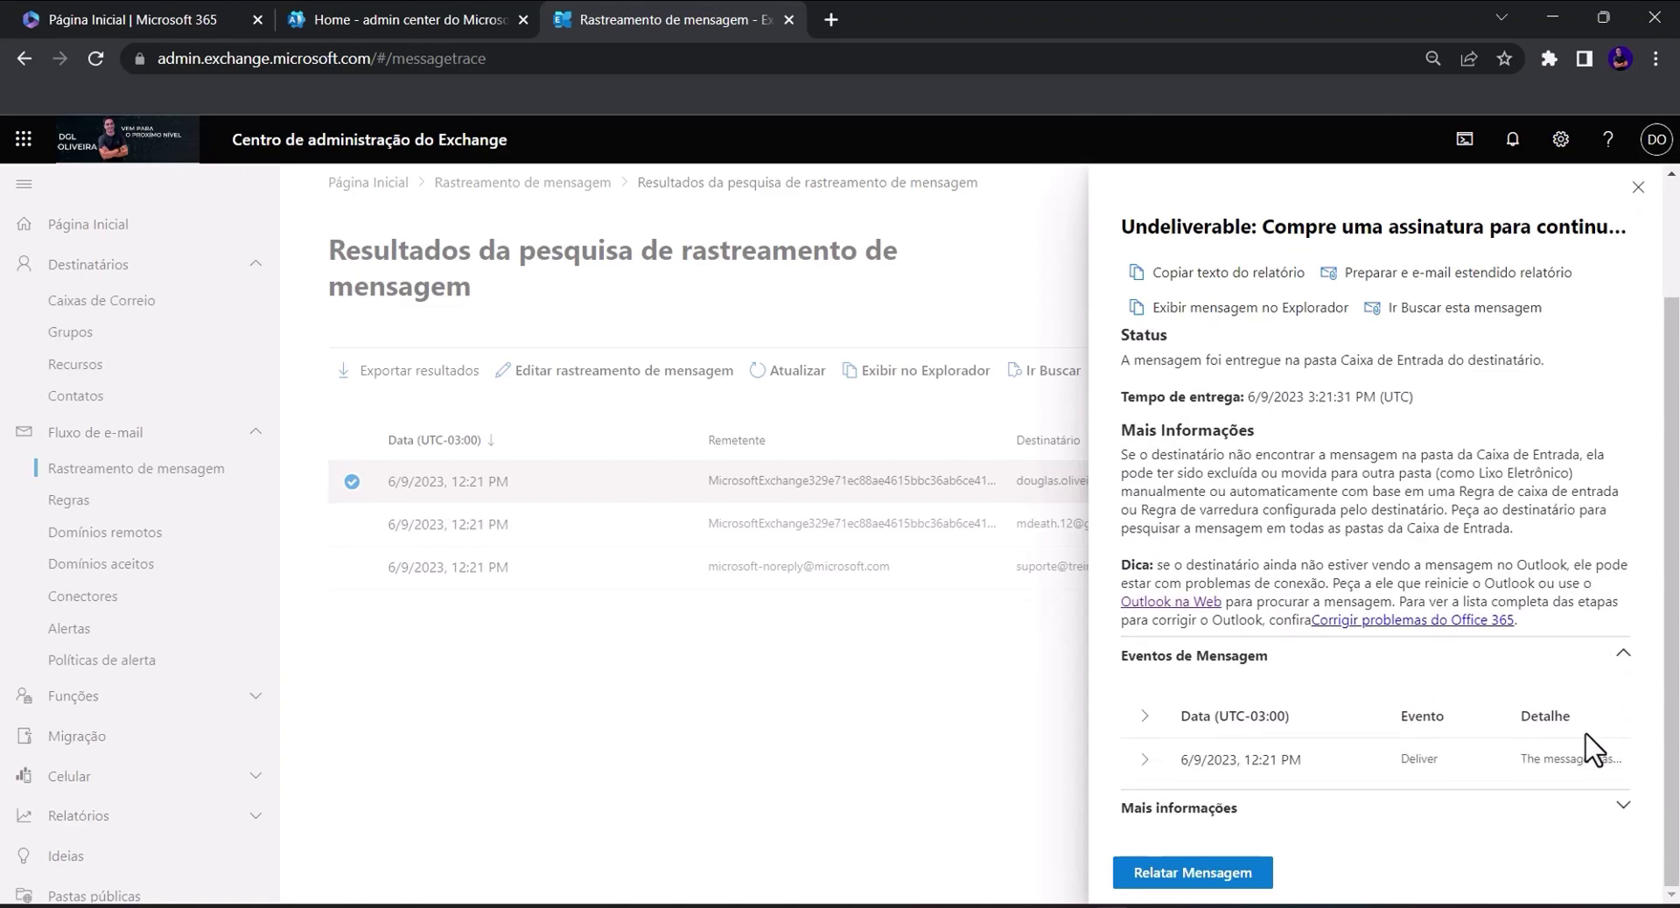
{"action": "left_click", "coordinate": [1147, 768]}
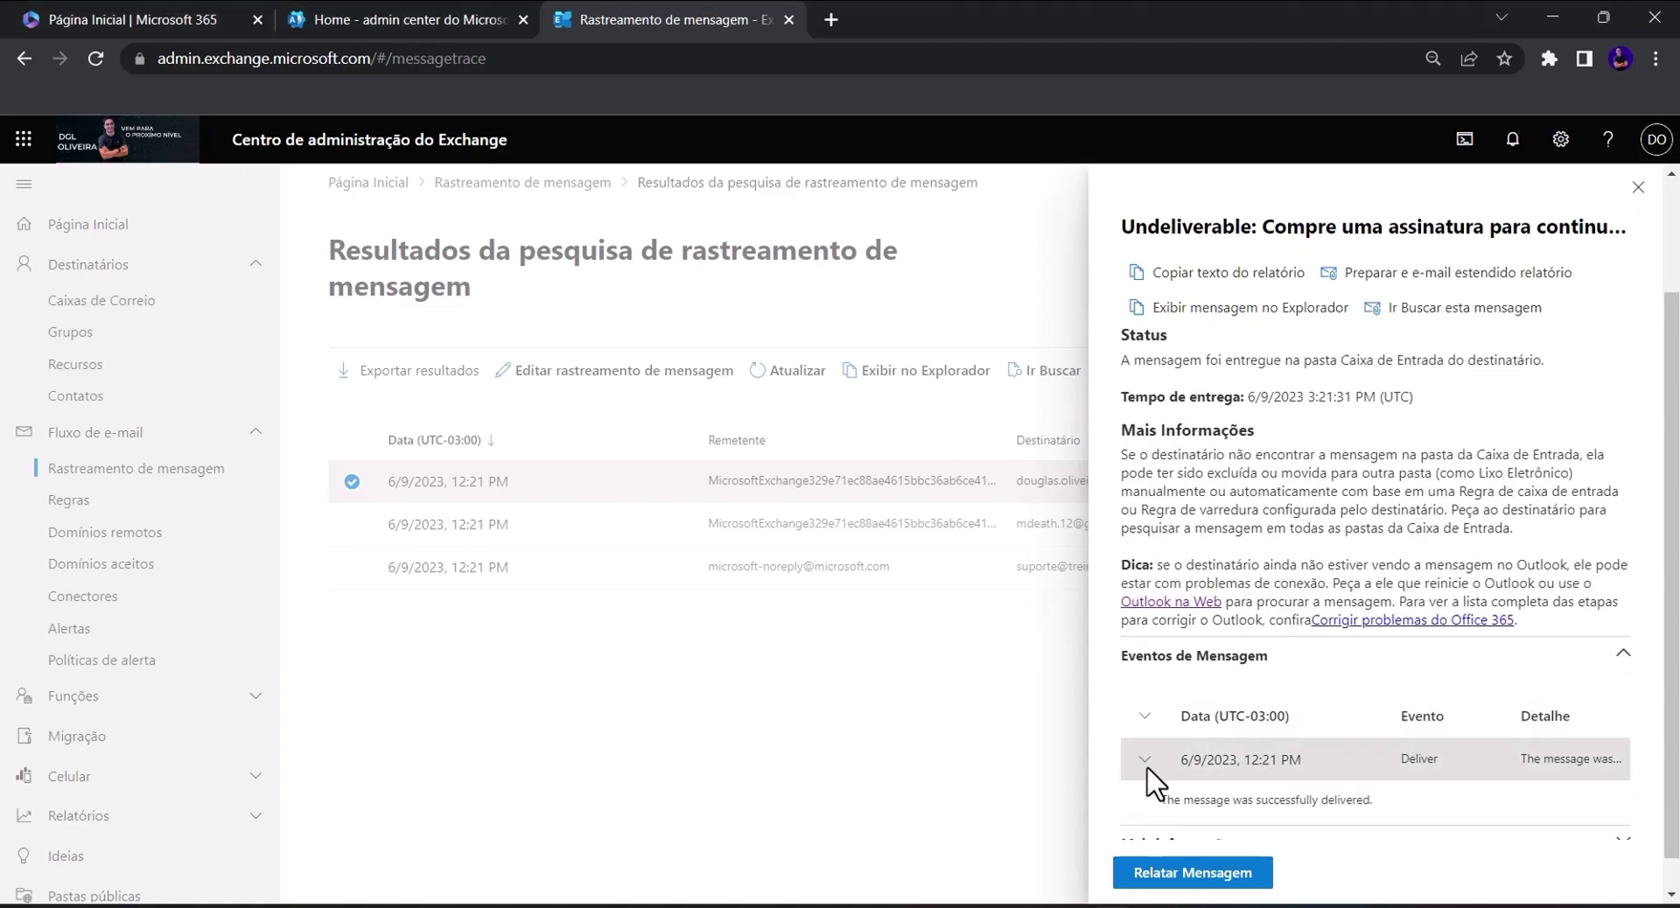
{"action": "scroll", "coordinate": [1195, 778], "scroll_direction": "down", "scroll_amount": 1}
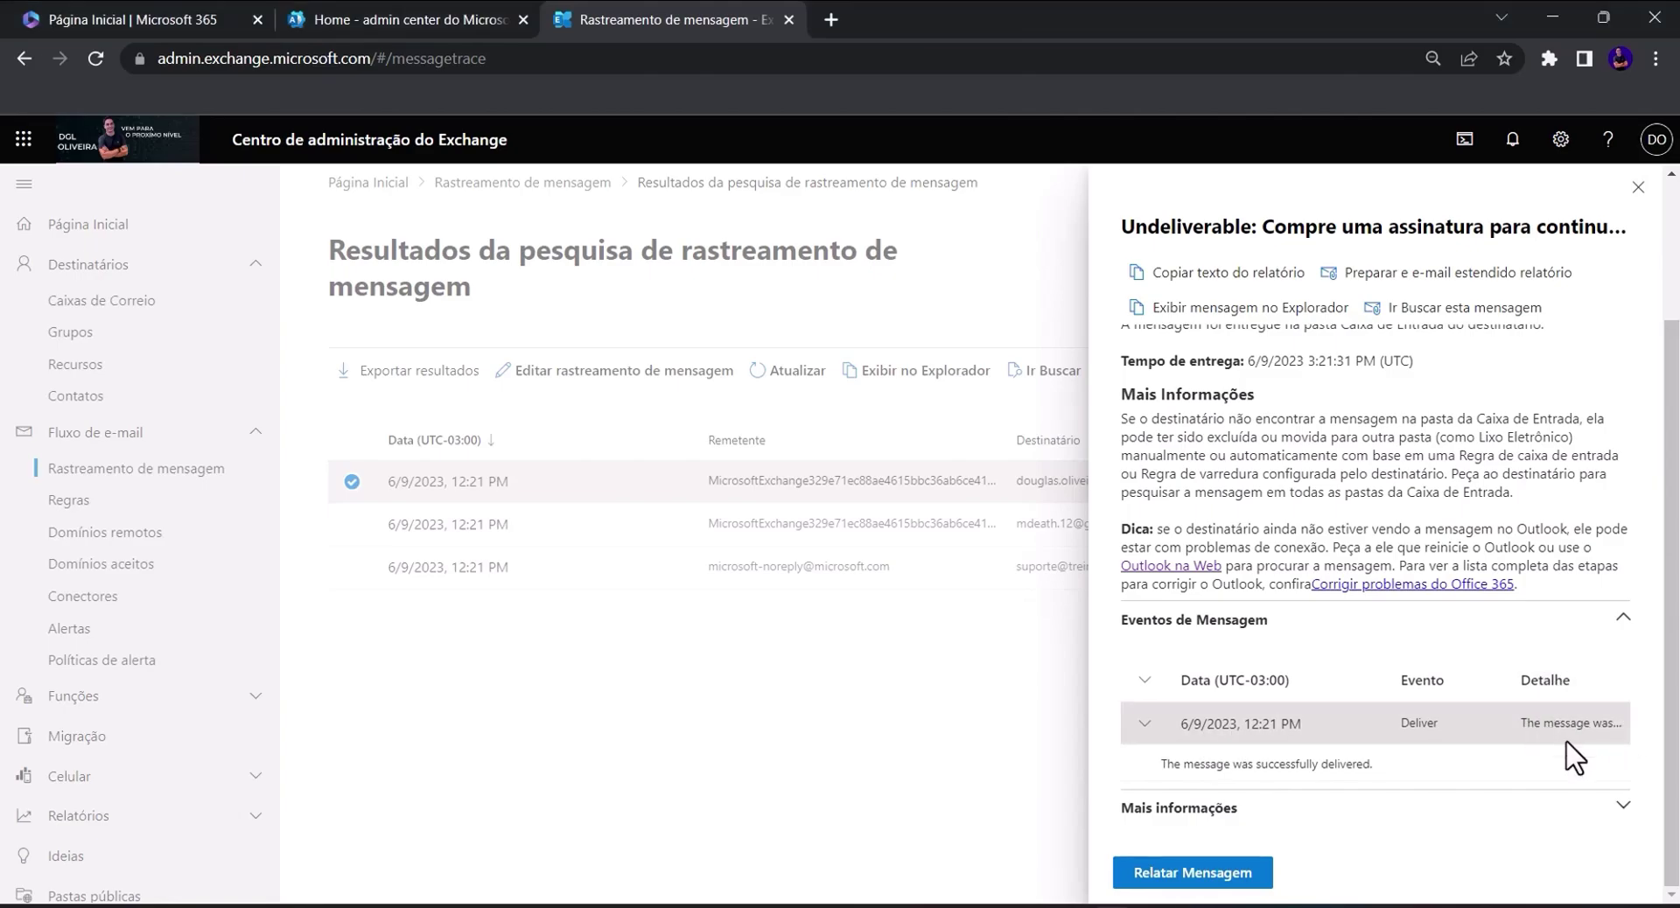
{"action": "left_click", "coordinate": [1145, 724]}
{"action": "left_click", "coordinate": [1145, 759]}
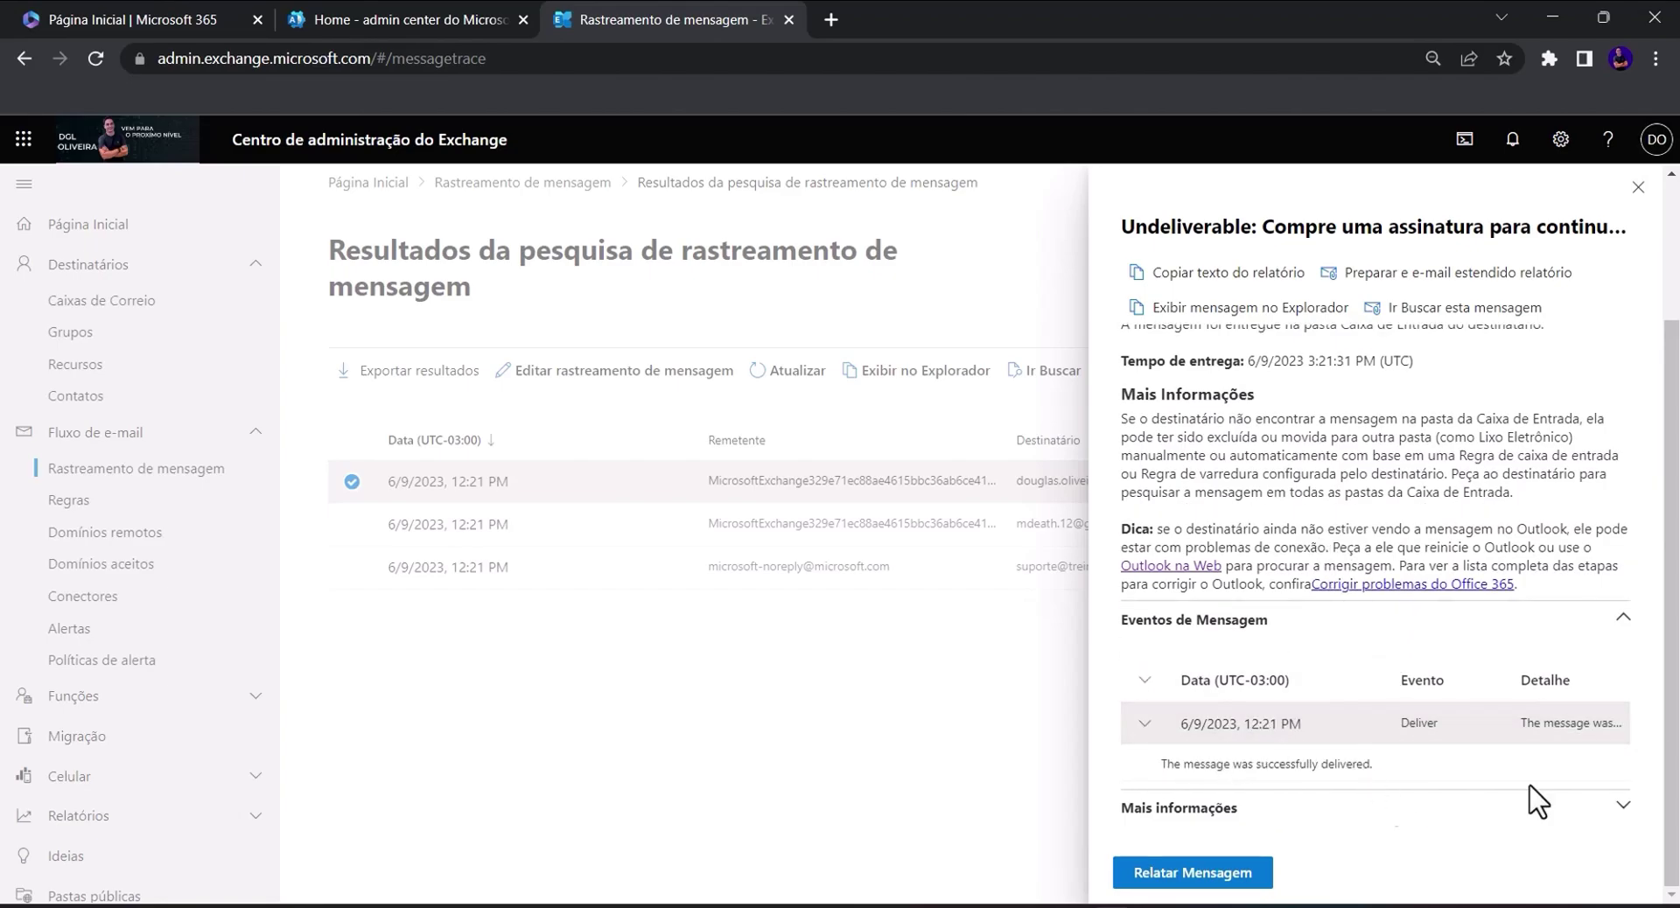
- Expand Mais informações, check the Undeliverable message's ID and size, and close its details
{"action": "left_click", "coordinate": [1624, 806]}
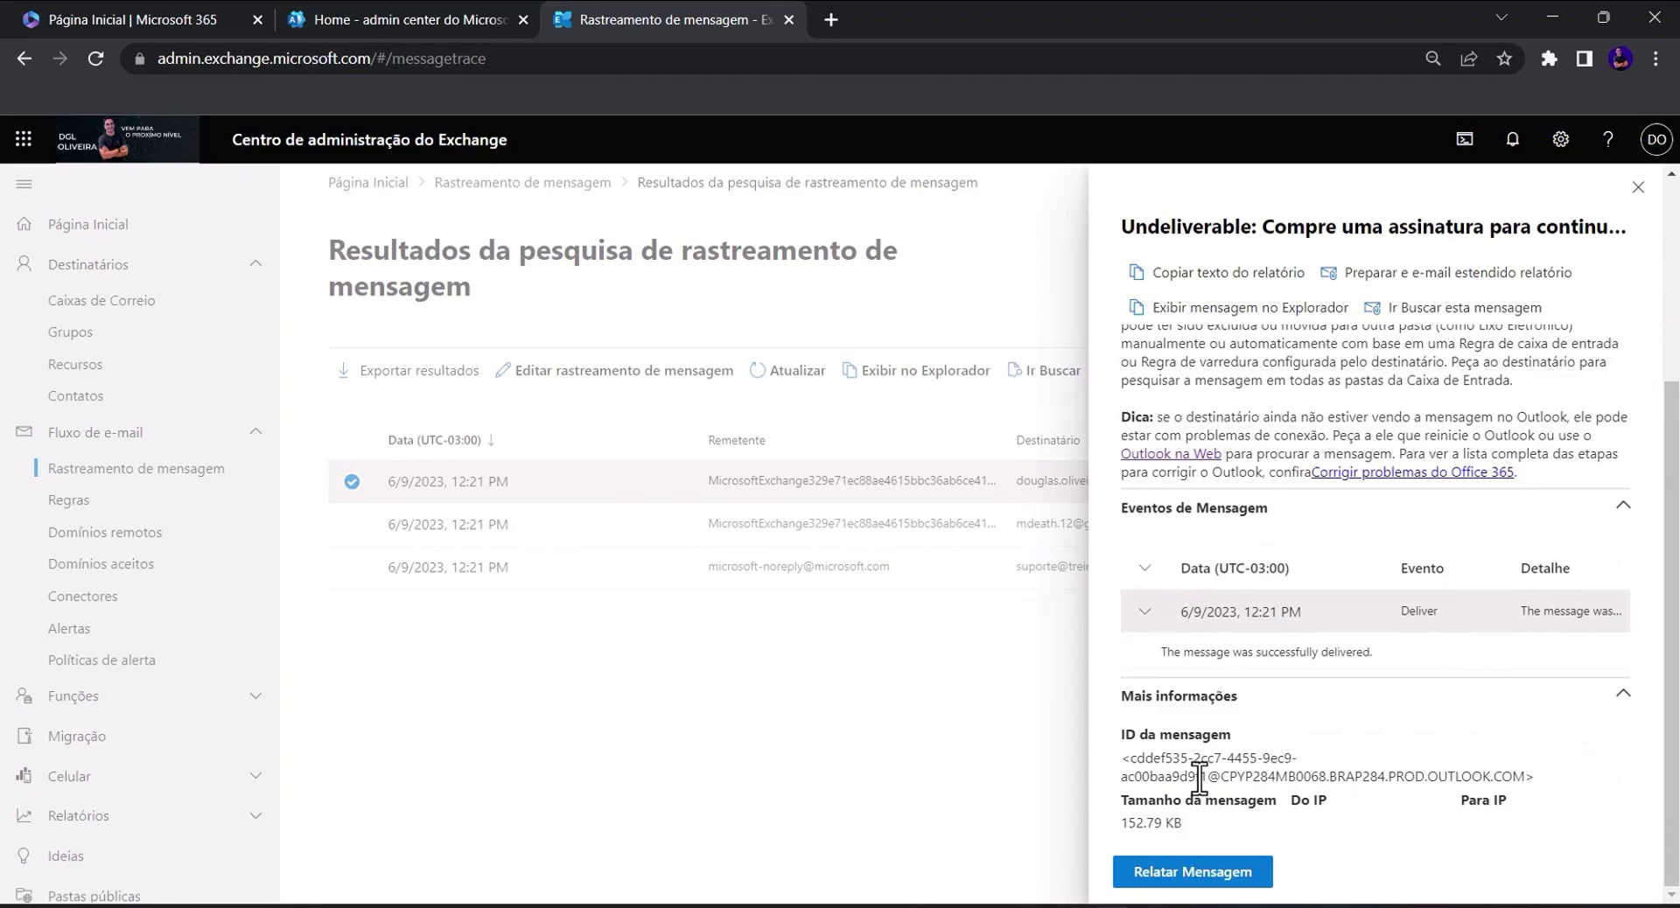
{"action": "left_click_drag", "start_coordinate": [1135, 763], "coordinate": [1208, 775]}
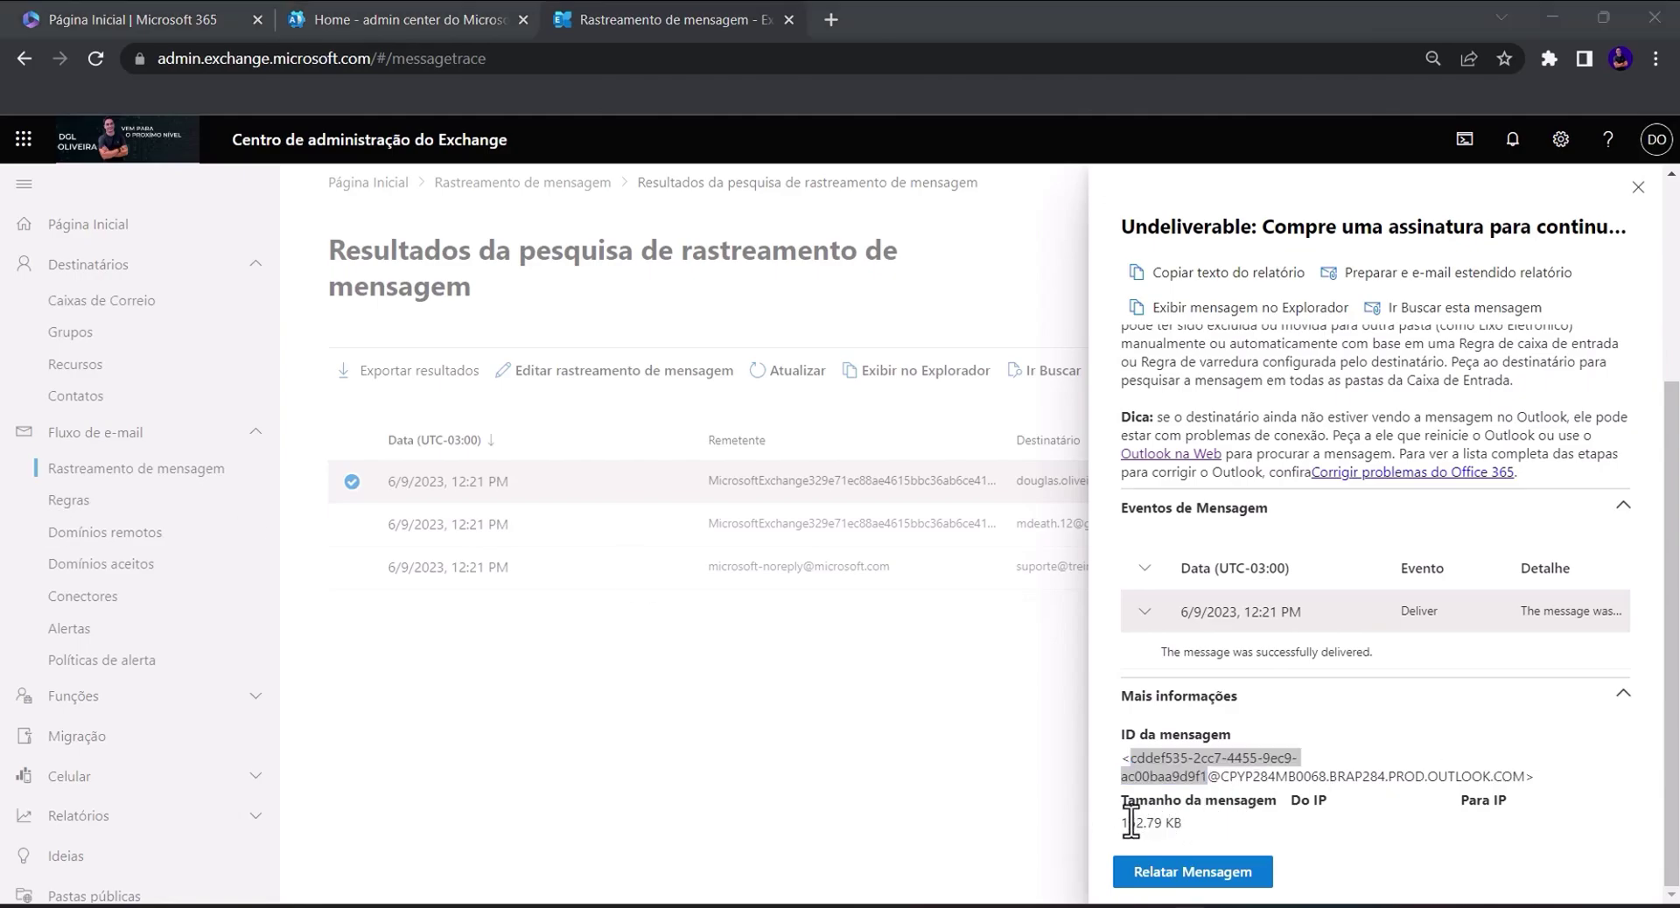
{"action": "left_click_drag", "start_coordinate": [1131, 821], "coordinate": [1200, 827]}
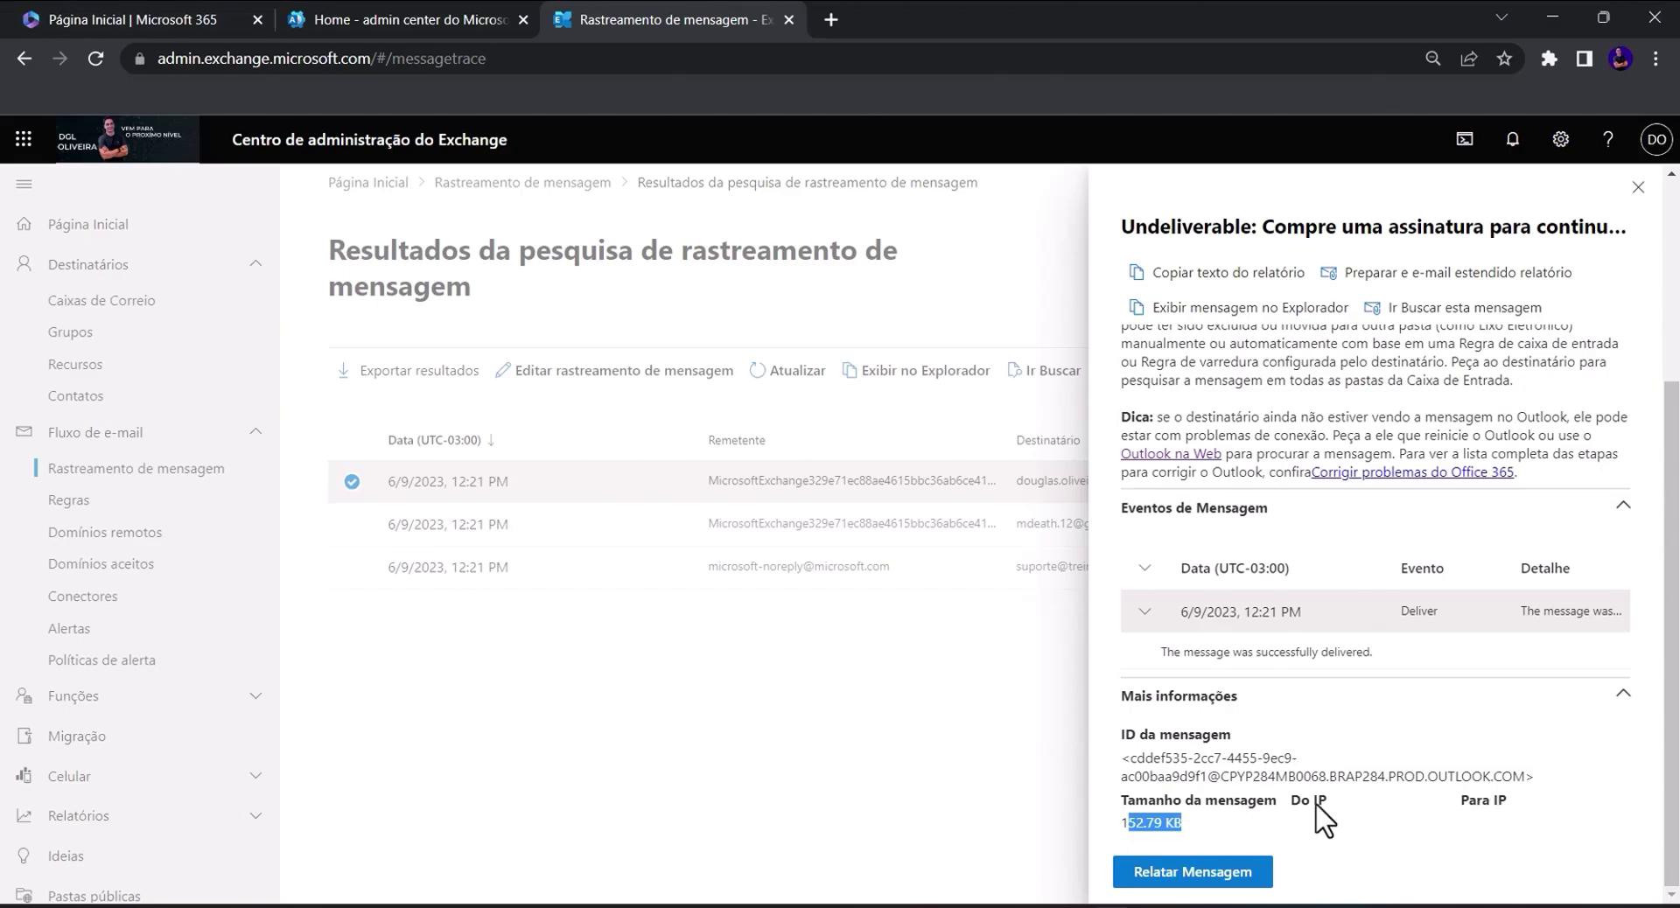
{"action": "left_click", "coordinate": [1638, 187]}
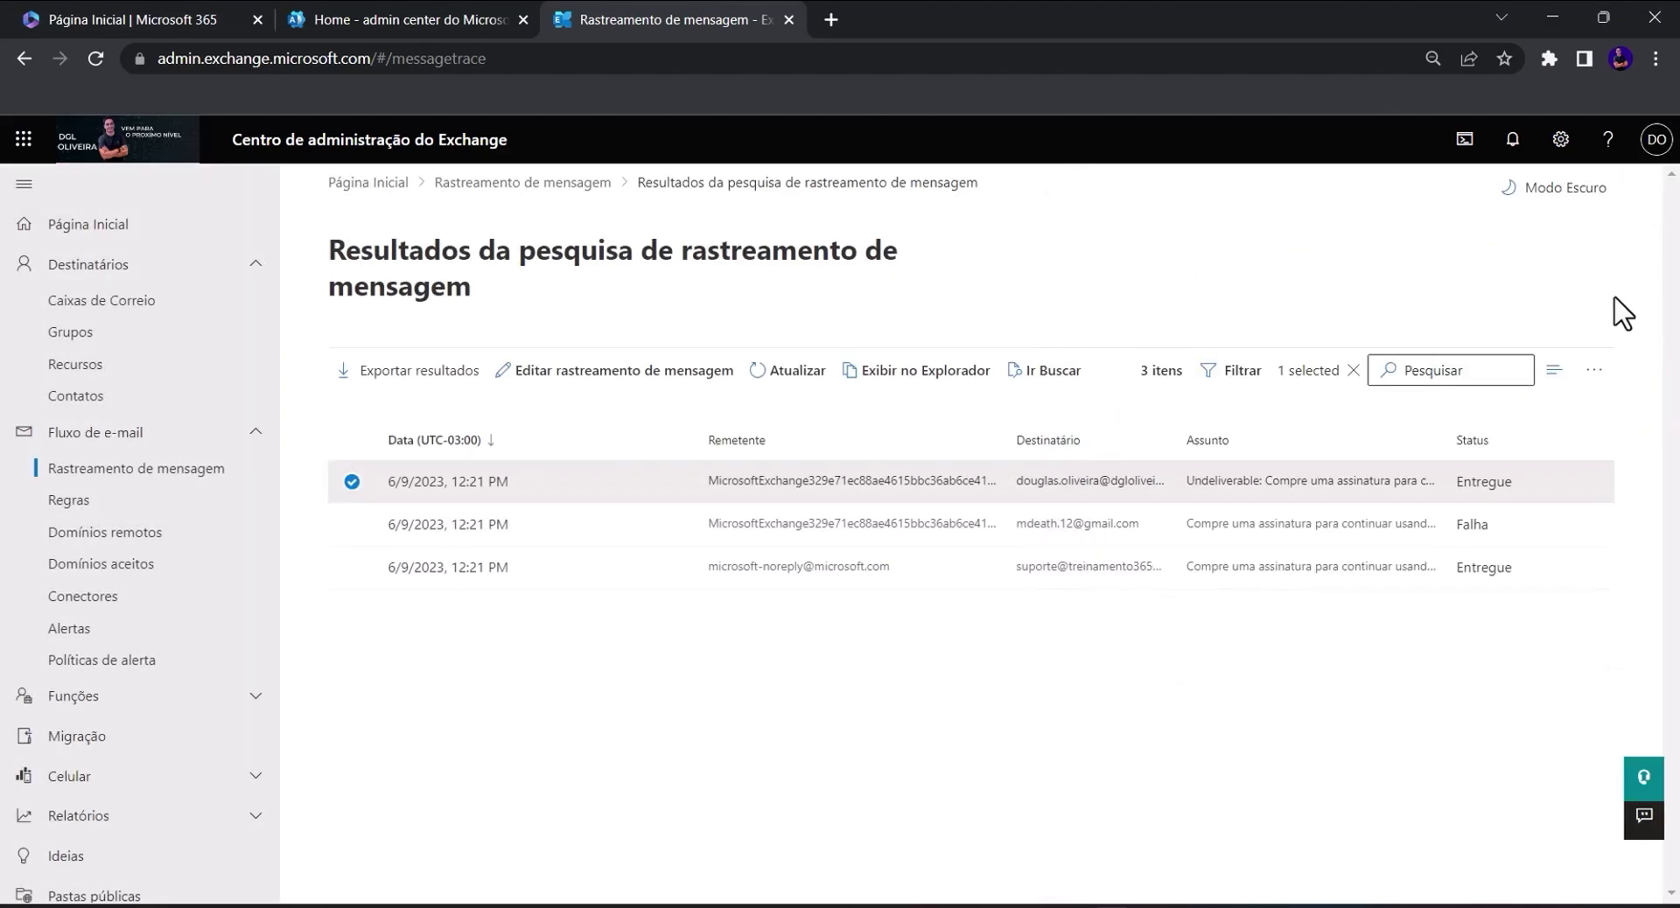
- Open the delivered "Compre uma assinatura para continuar usando" message and expand its Receive and Journal events
{"action": "left_click", "coordinate": [865, 569]}
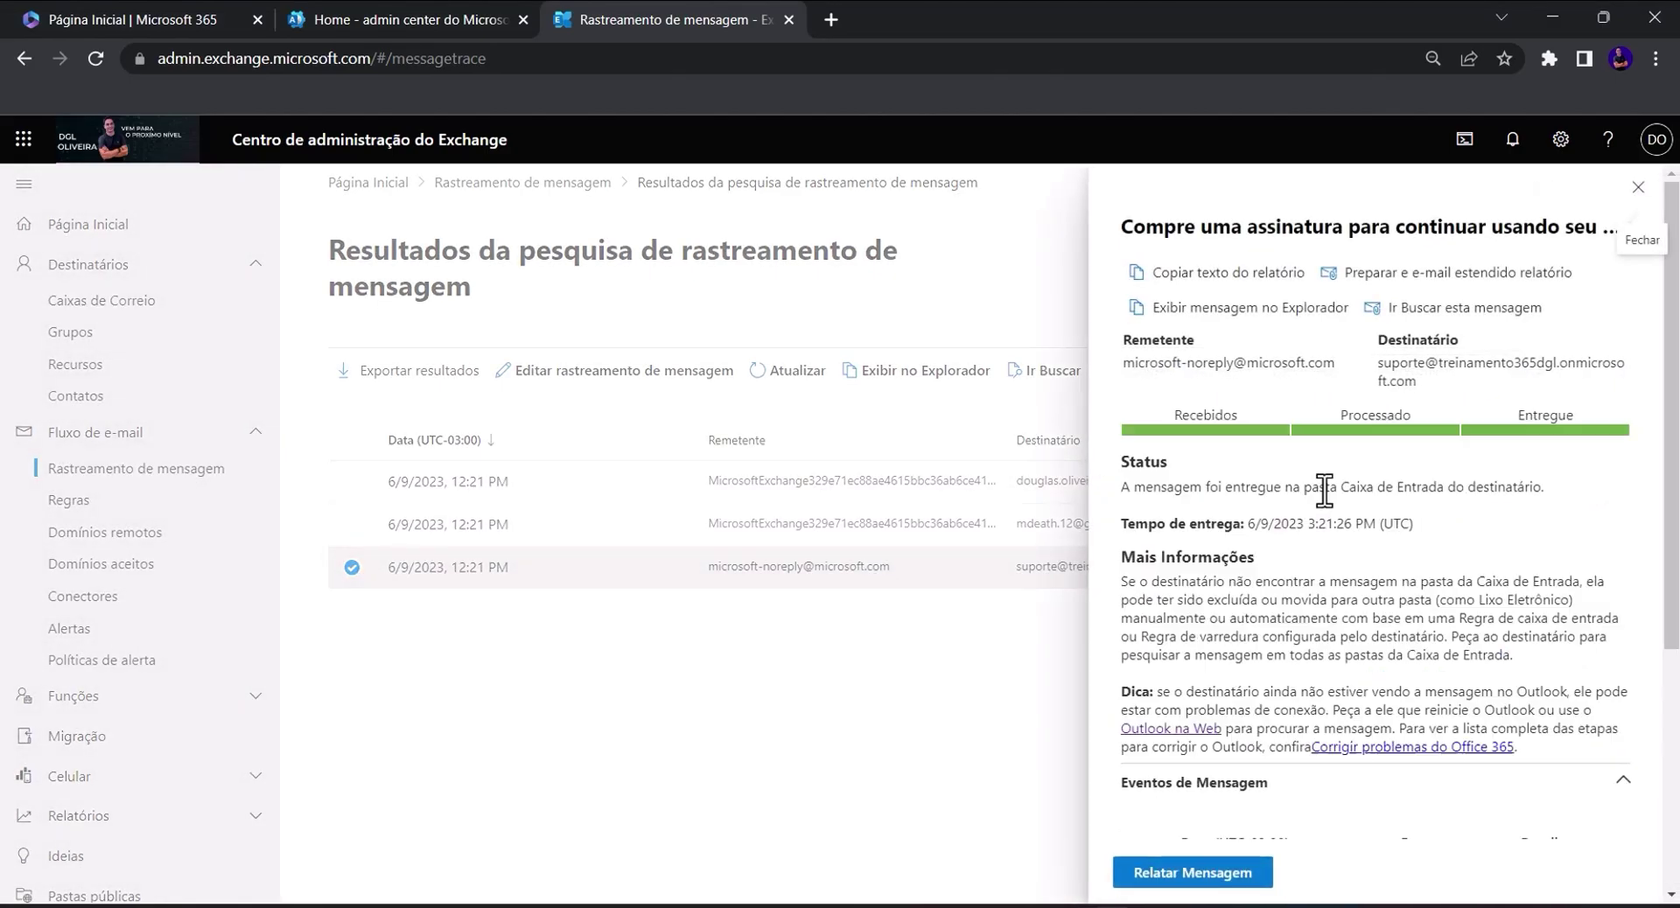
{"action": "scroll", "coordinate": [1331, 507], "scroll_direction": "down", "scroll_amount": 4}
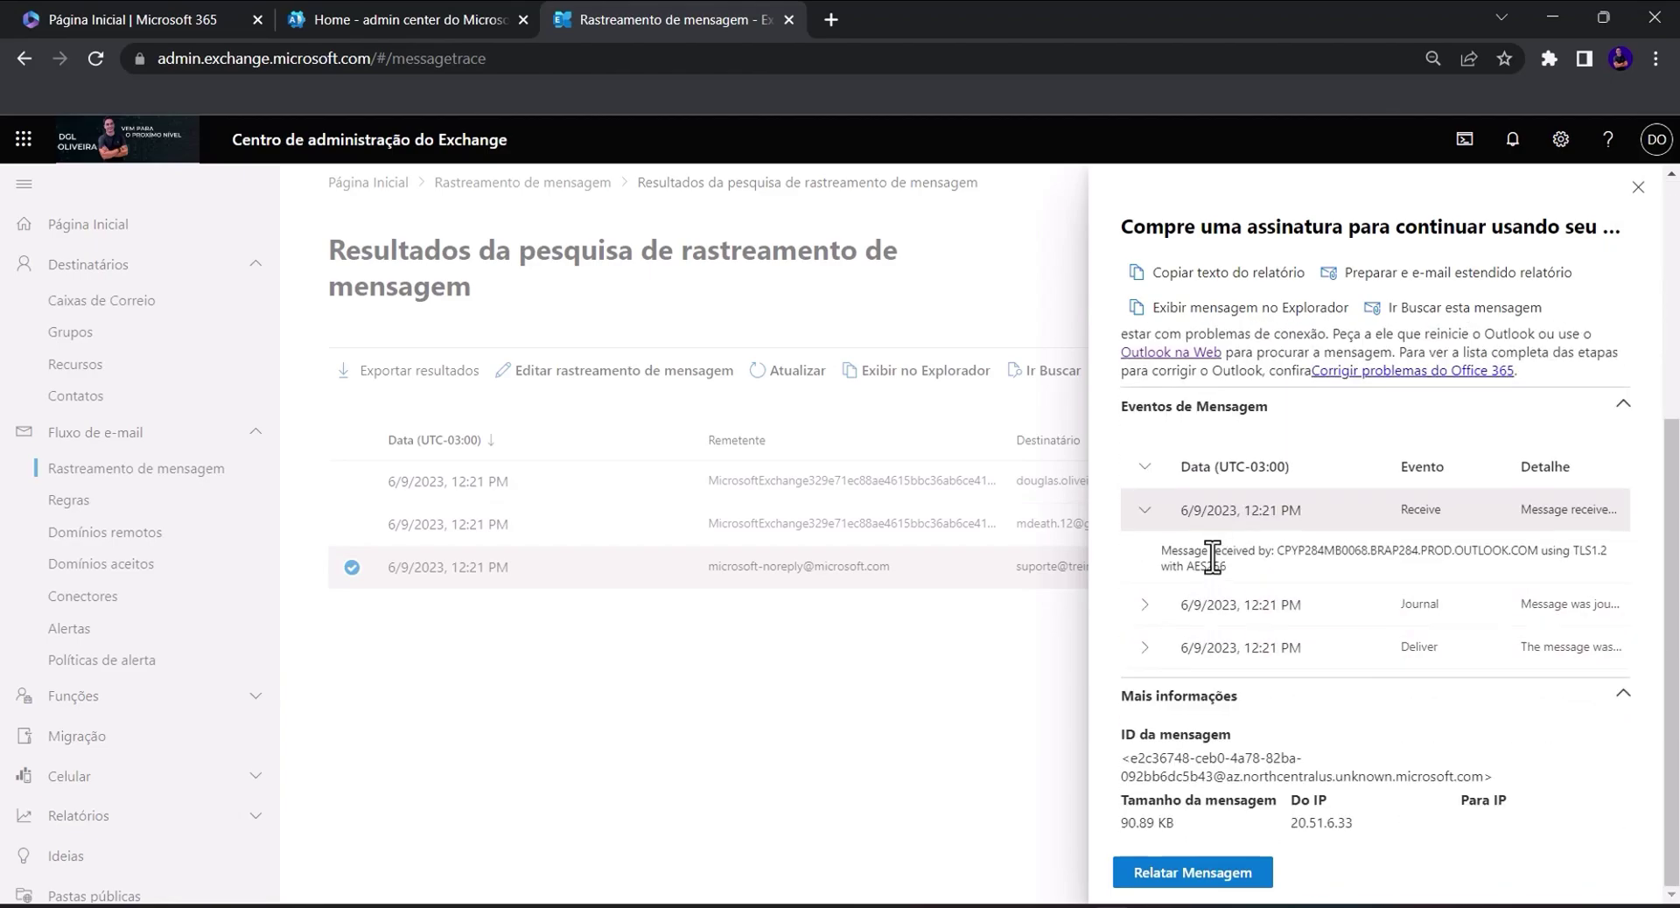
{"action": "left_click_drag", "start_coordinate": [1123, 407], "coordinate": [1269, 408]}
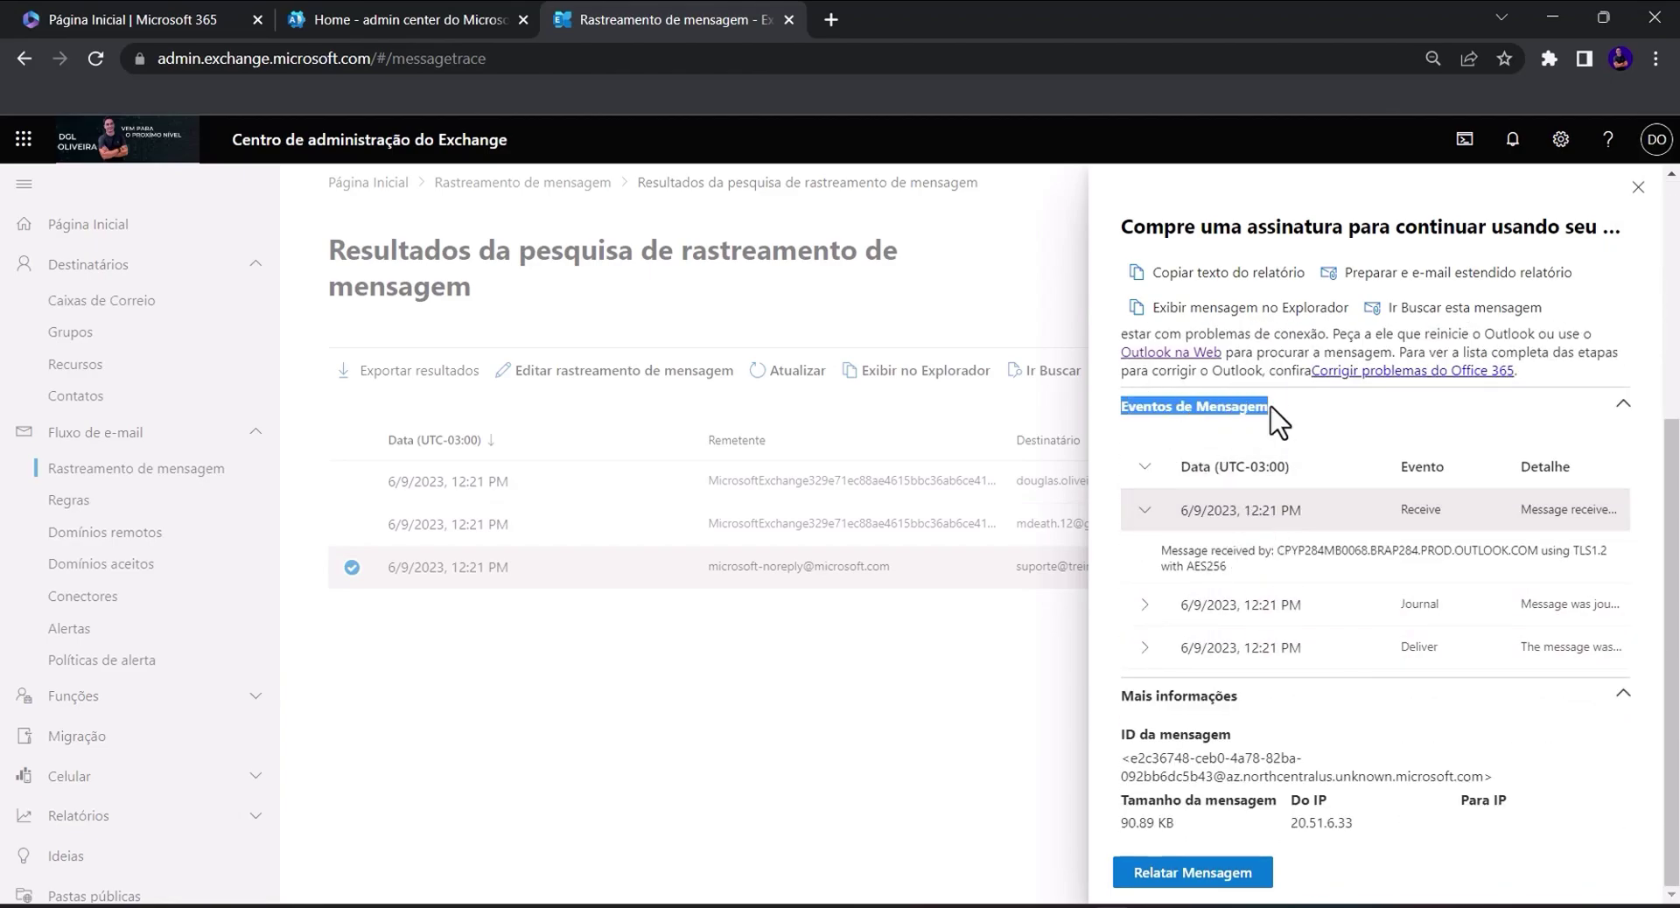
{"action": "left_click", "coordinate": [1145, 509]}
{"action": "left_click", "coordinate": [1149, 560]}
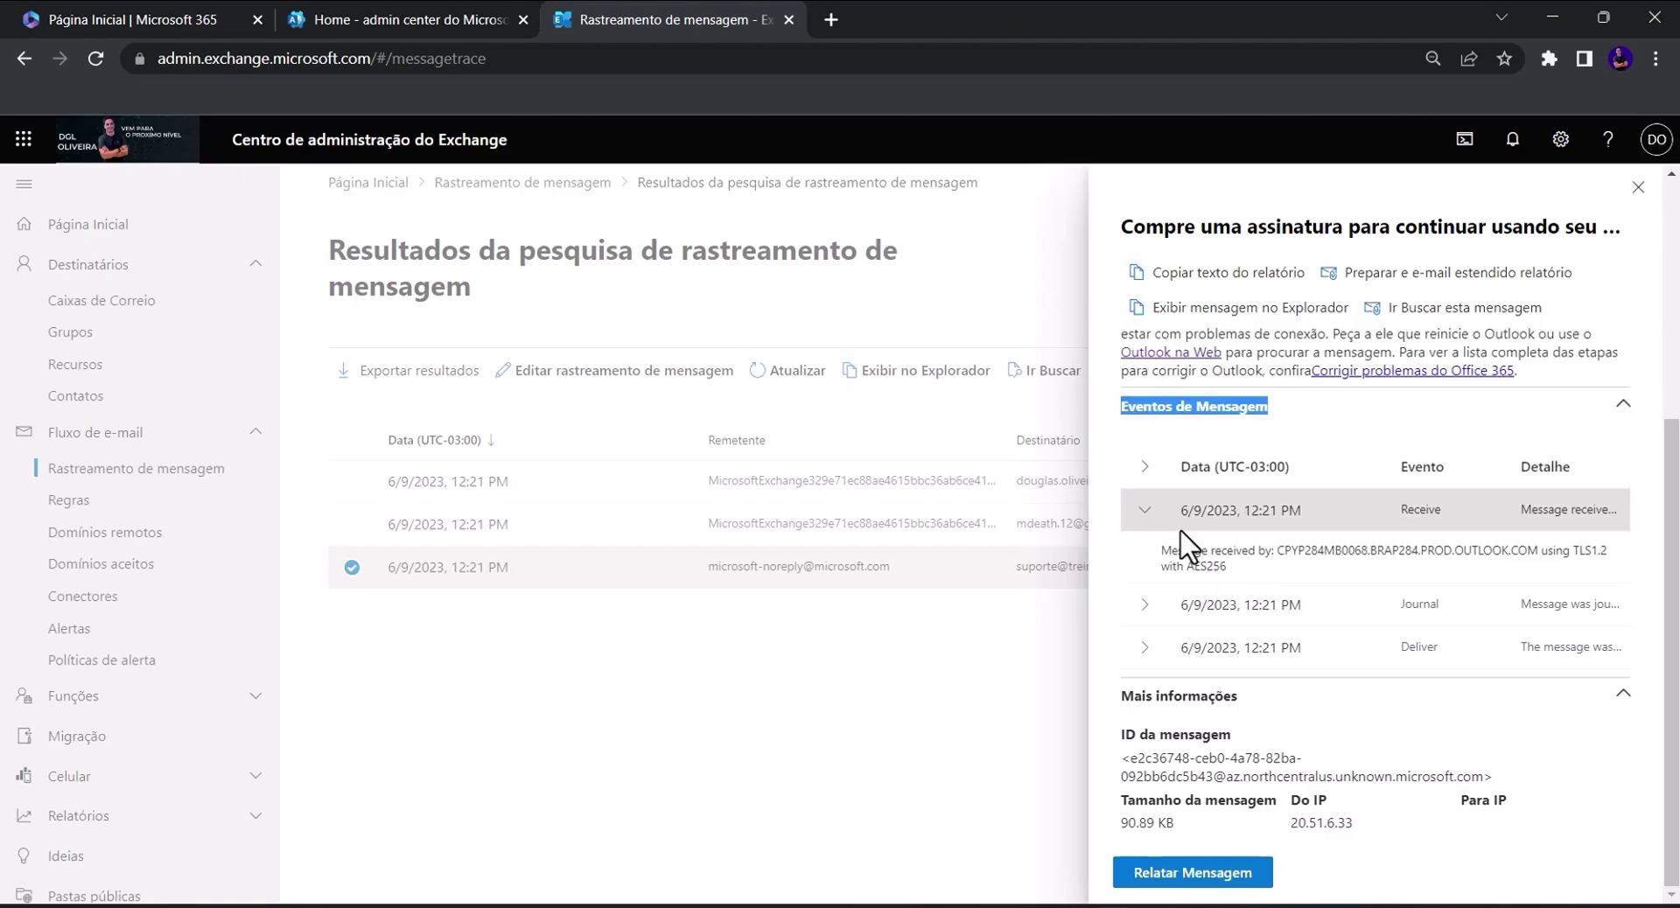
{"action": "left_click", "coordinate": [1147, 608]}
{"action": "scroll", "coordinate": [1147, 613], "scroll_direction": "down", "scroll_amount": 1}
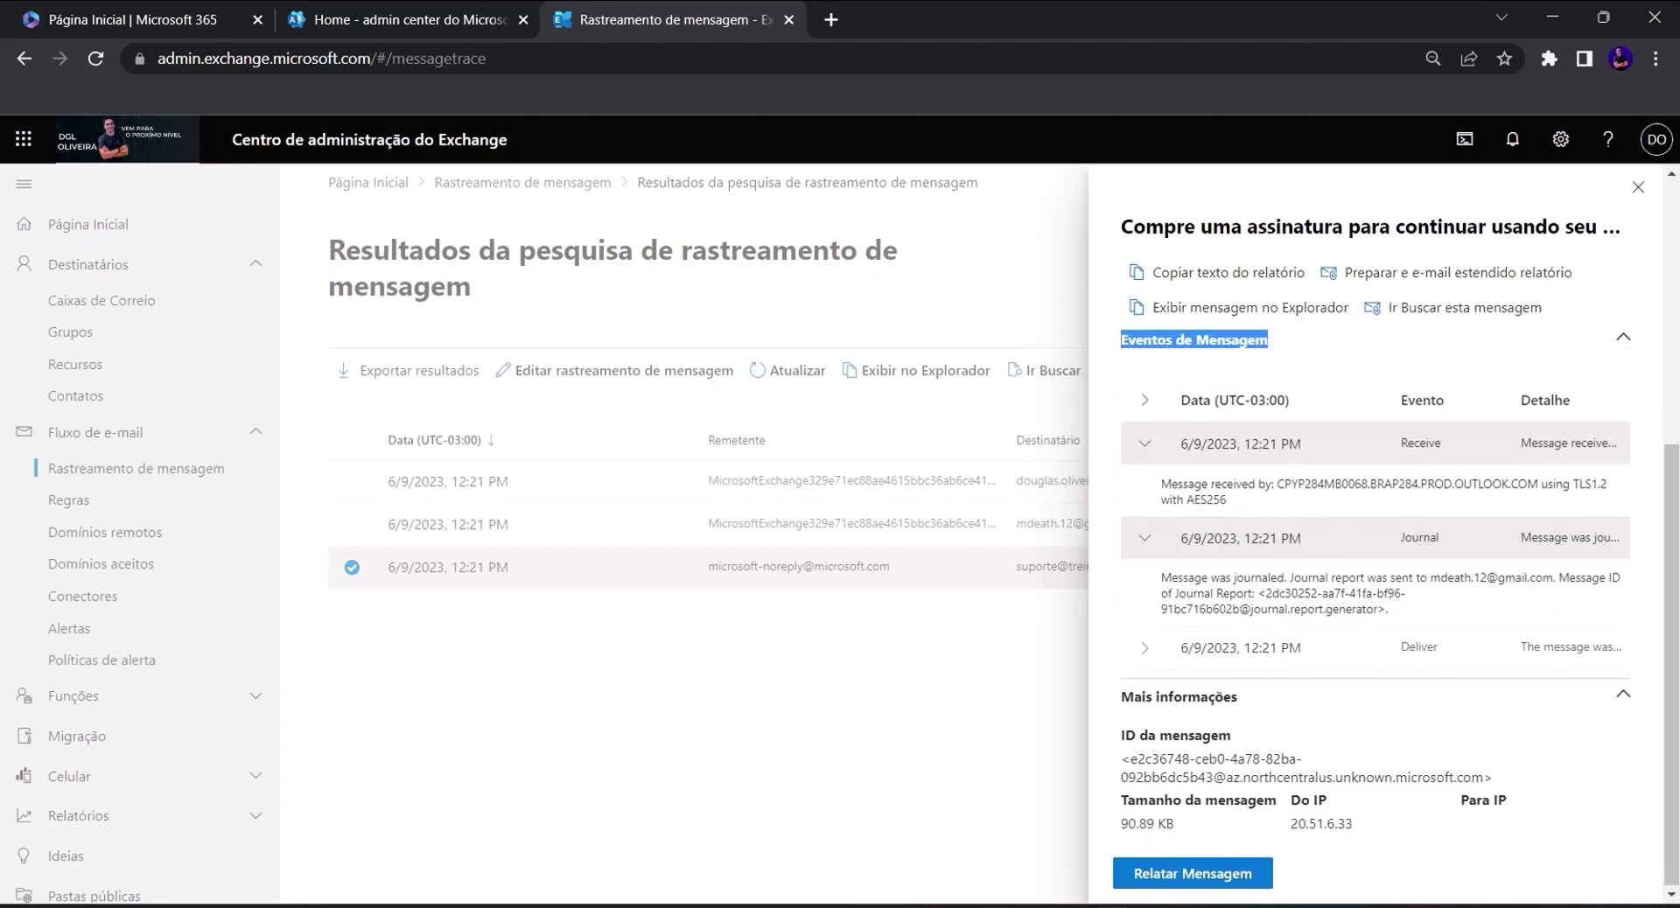
- Examine the Receive event's detail for the receiving server and the TLS version
{"action": "left_click_drag", "start_coordinate": [1171, 484], "coordinate": [1441, 490]}
{"action": "left_click", "coordinate": [1342, 496]}
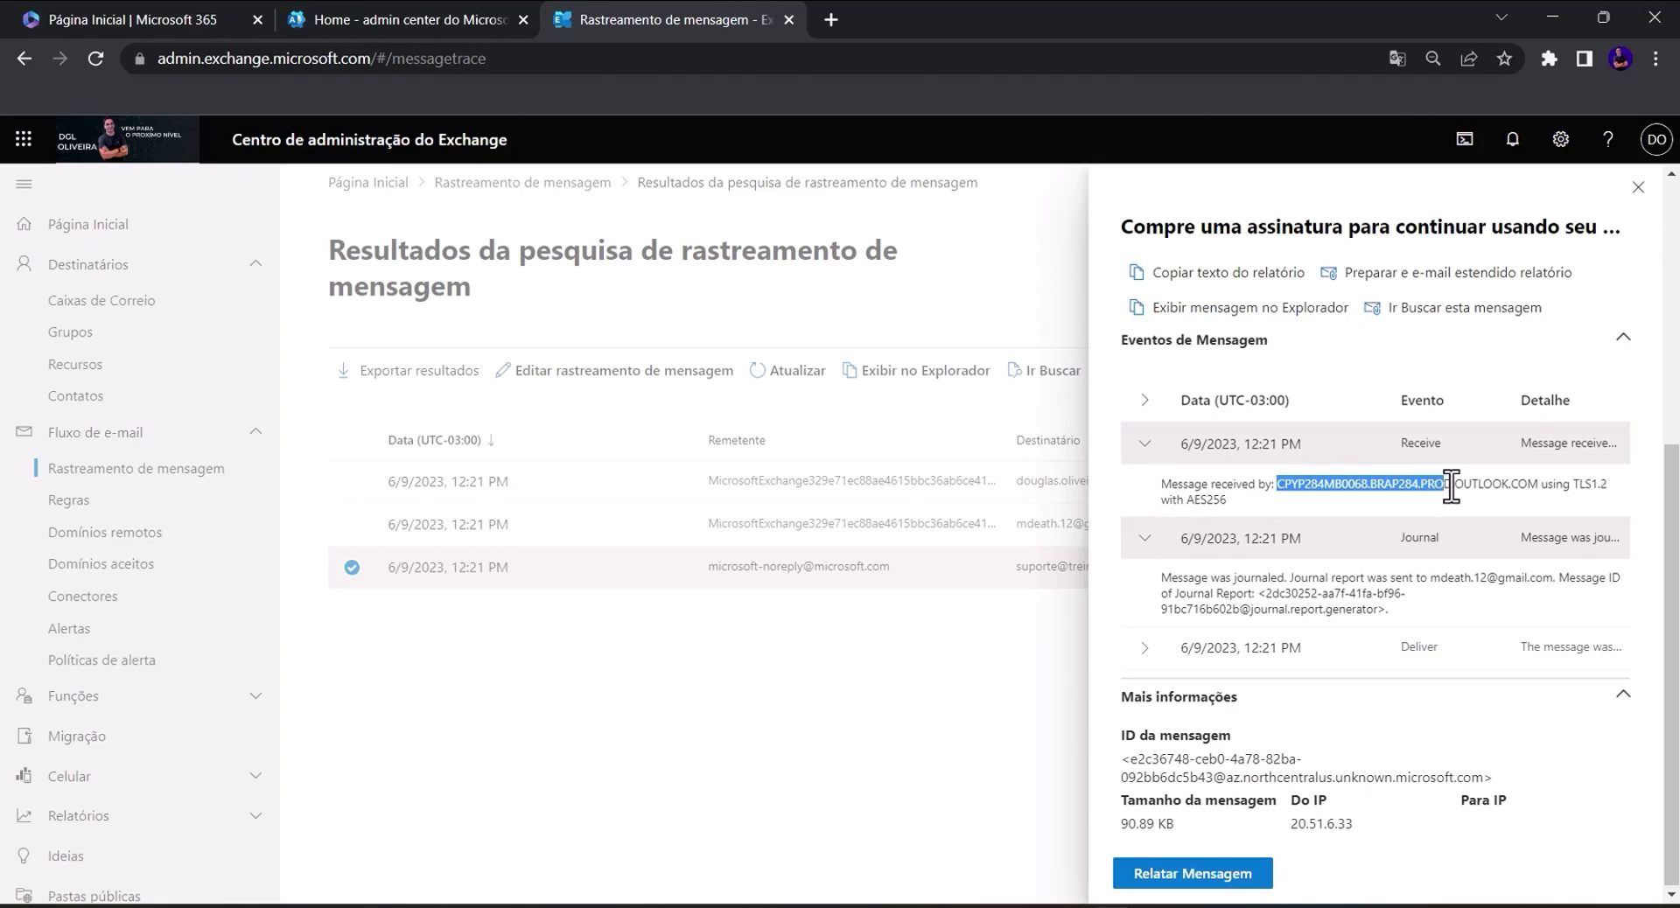
{"action": "left_click", "coordinate": [1562, 487]}
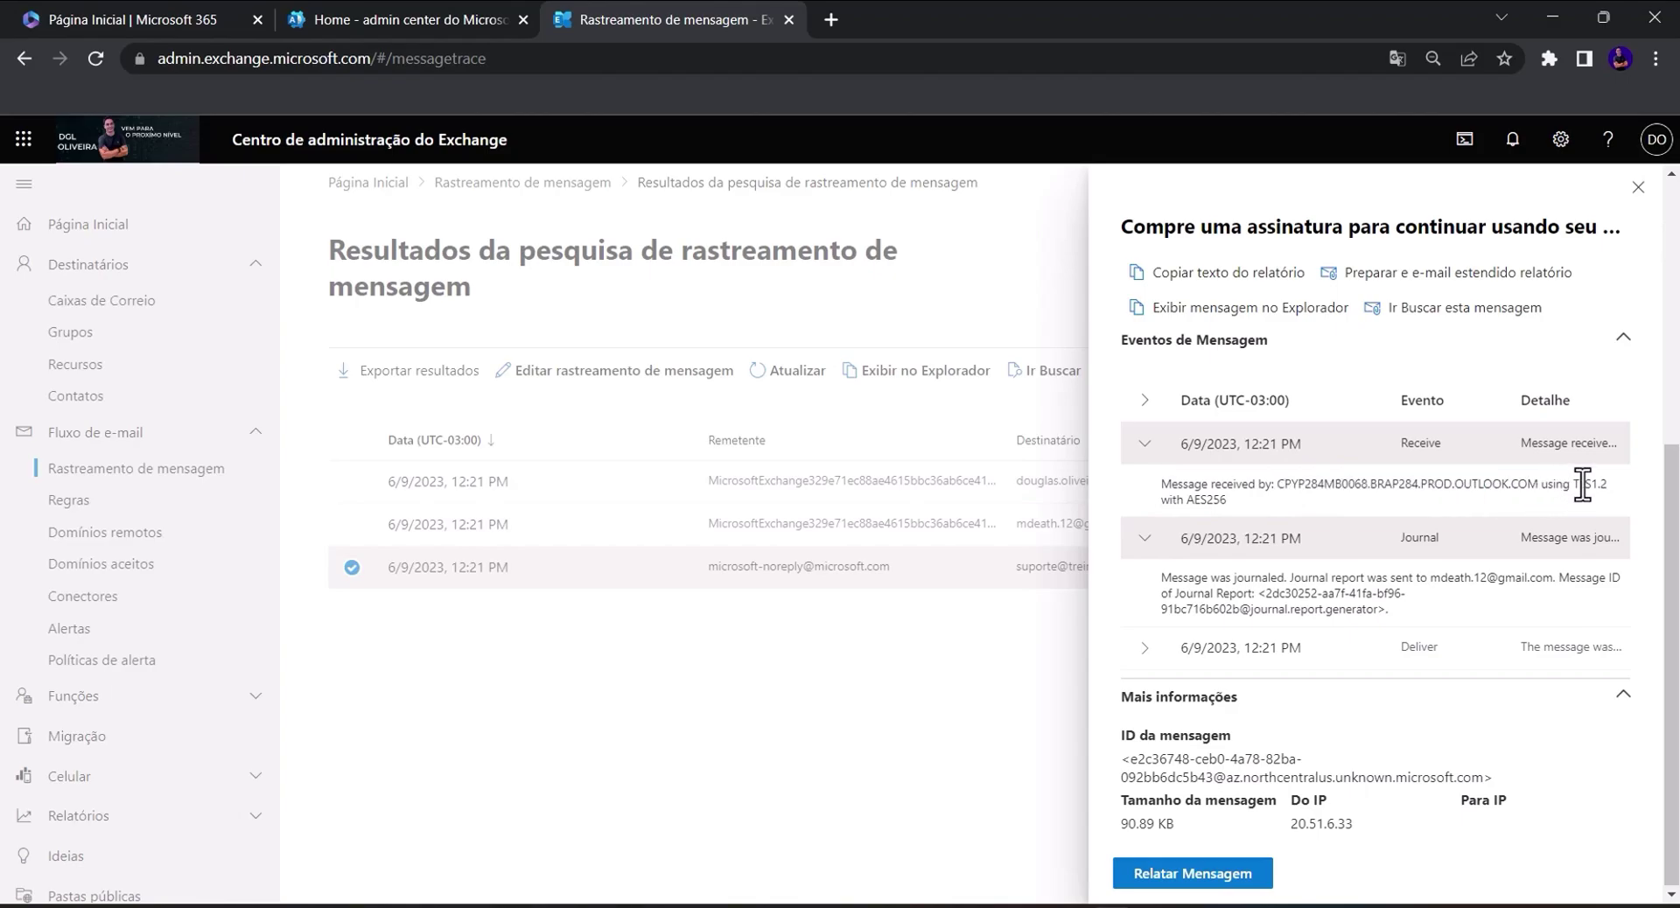
{"action": "left_click_drag", "start_coordinate": [1582, 486], "coordinate": [1595, 486]}
{"action": "left_click", "coordinate": [1595, 487]}
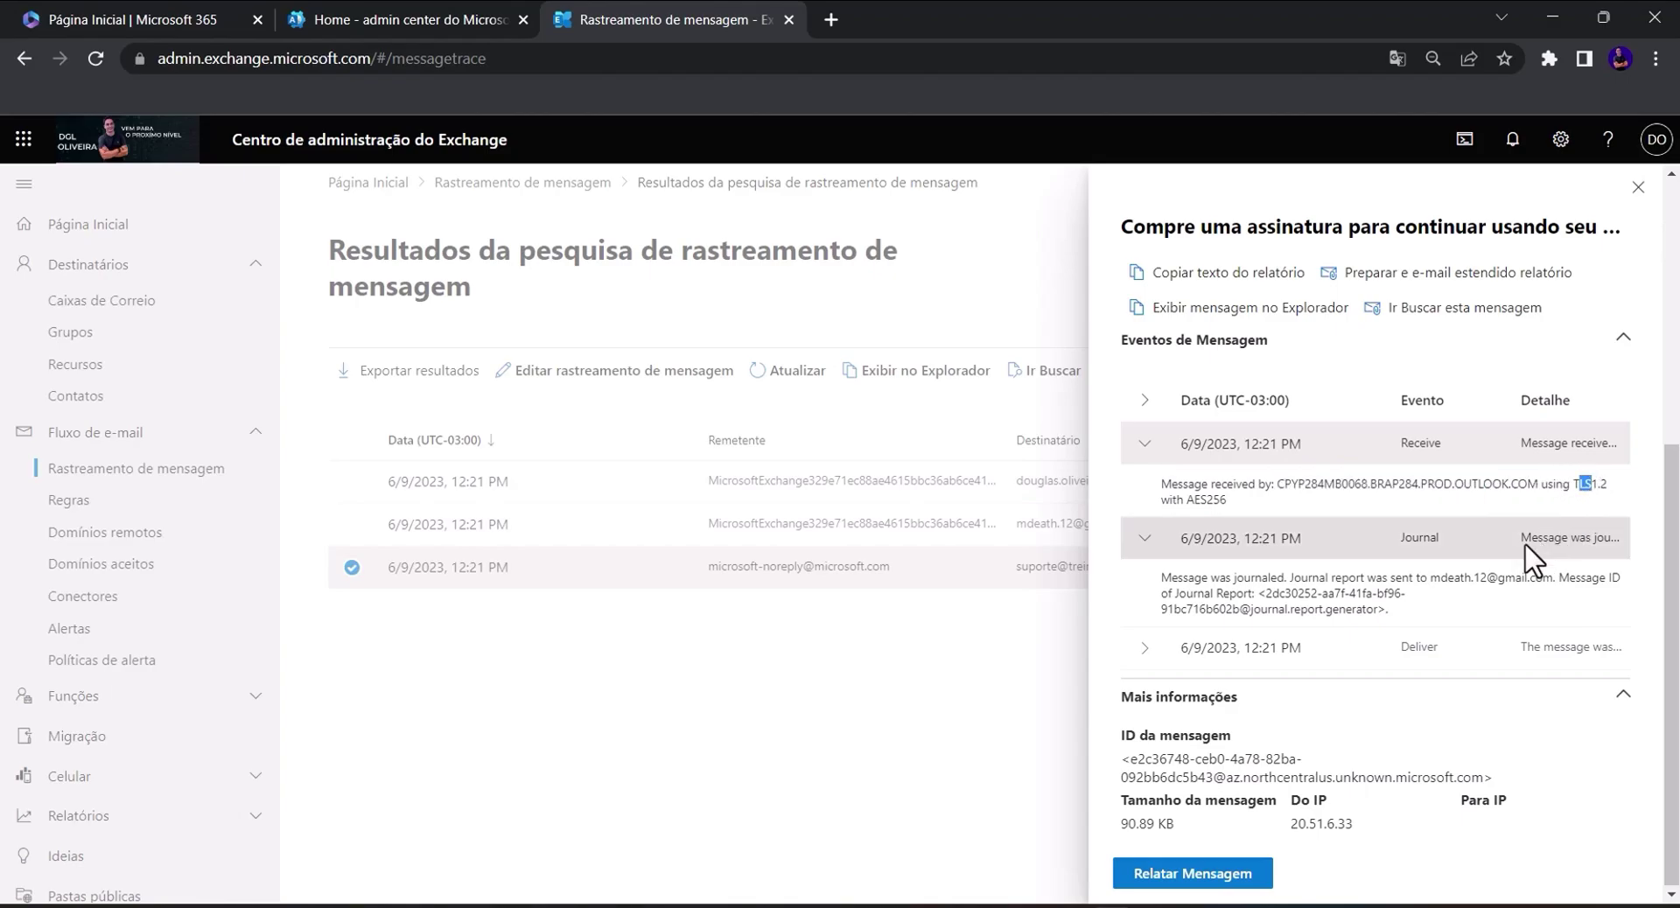
- Examine the Journal event's detail for the journal report's recipient and message ID
{"action": "left_click_drag", "start_coordinate": [1171, 578], "coordinate": [1302, 593]}
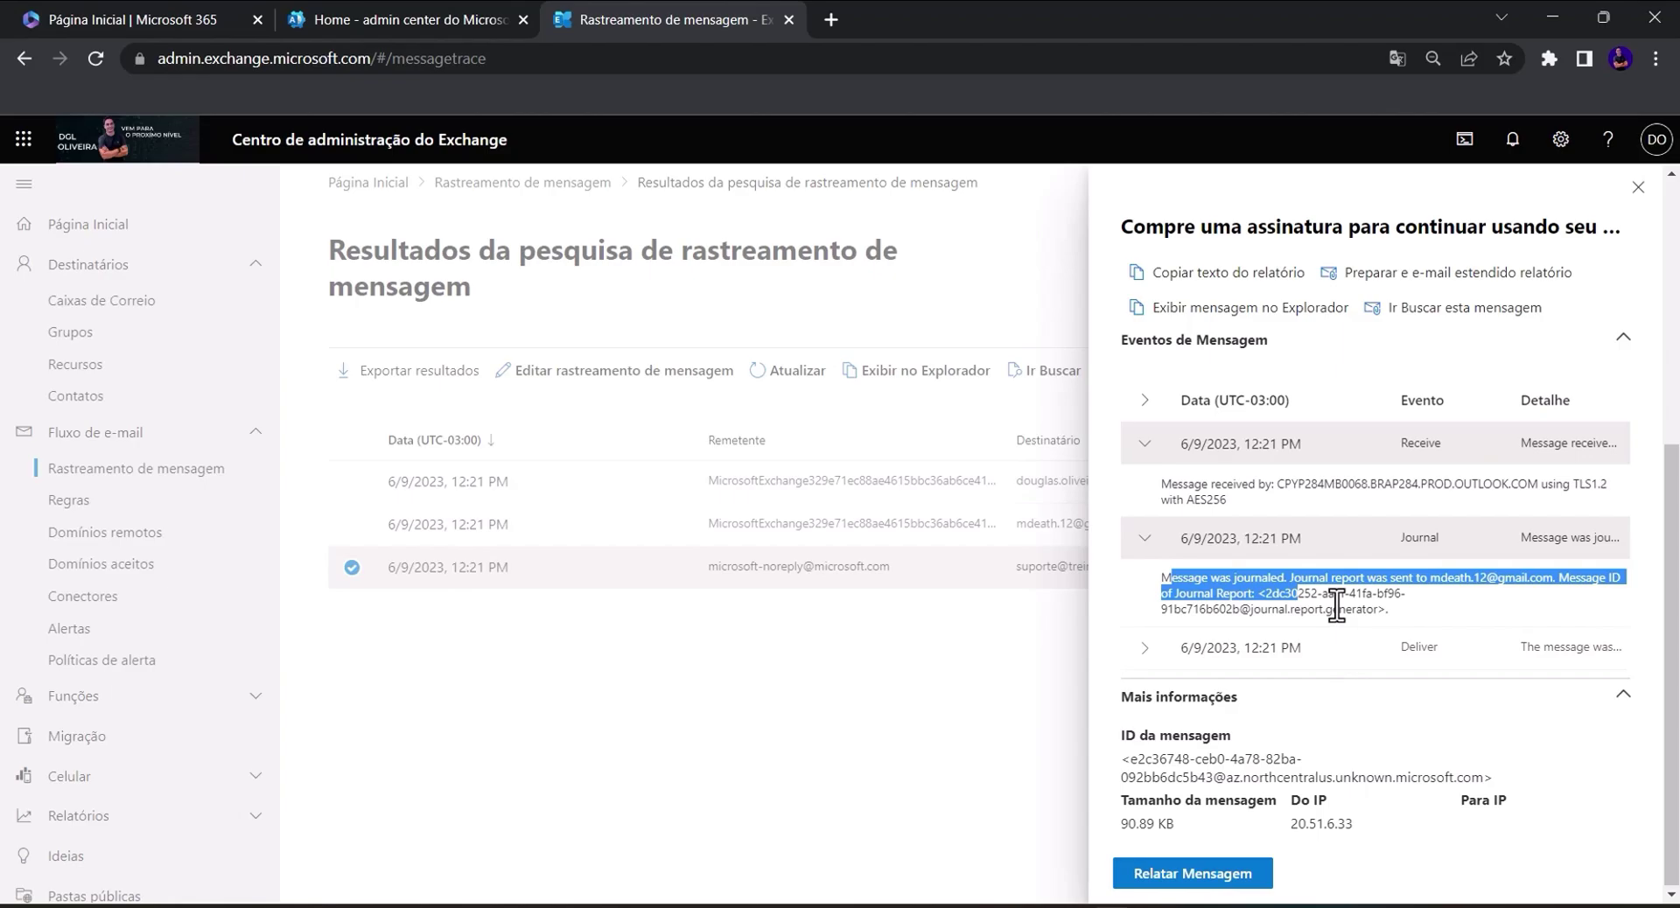
{"action": "left_click", "coordinate": [1315, 623]}
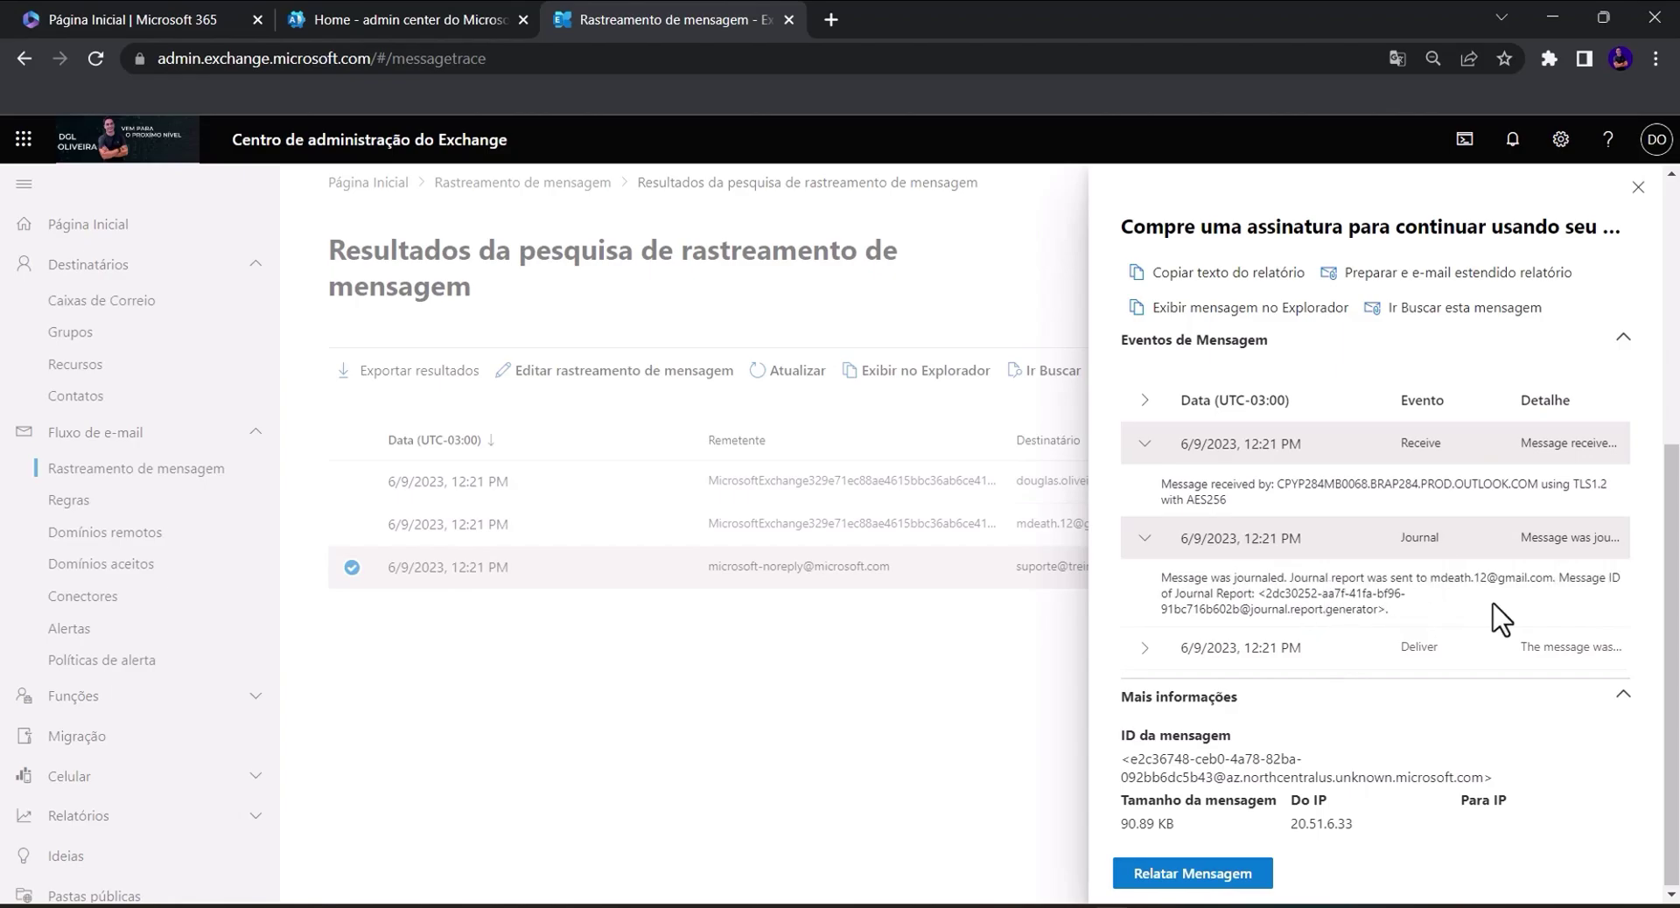
{"action": "left_click_drag", "start_coordinate": [1431, 579], "coordinate": [1556, 579]}
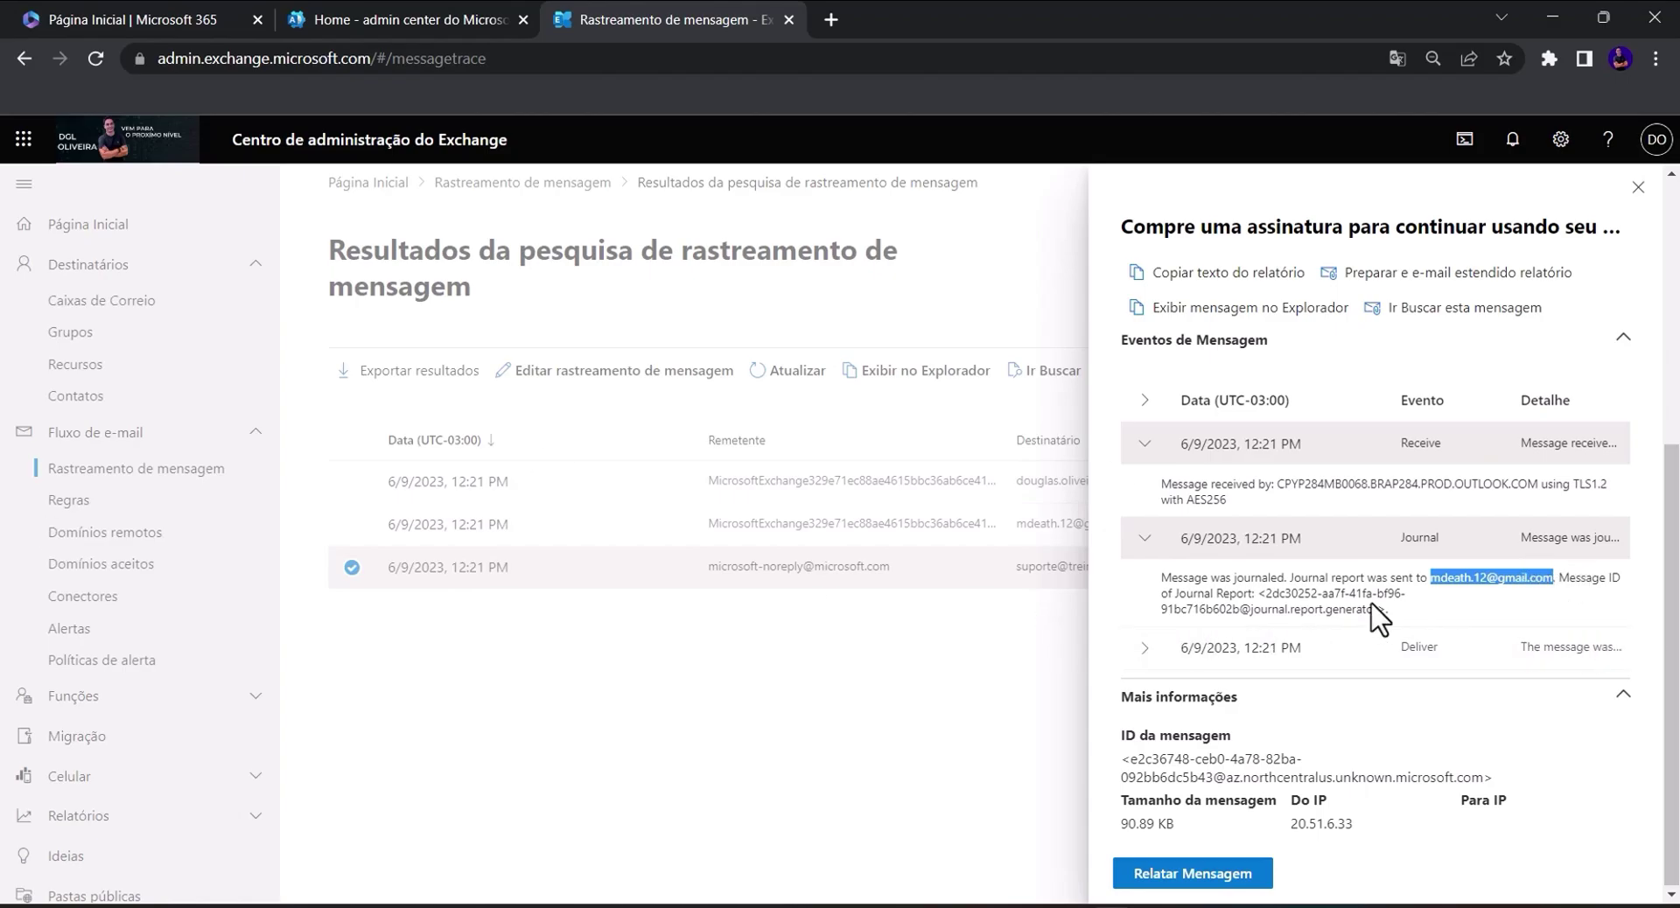
{"action": "left_click_drag", "start_coordinate": [1372, 607], "coordinate": [1142, 590]}
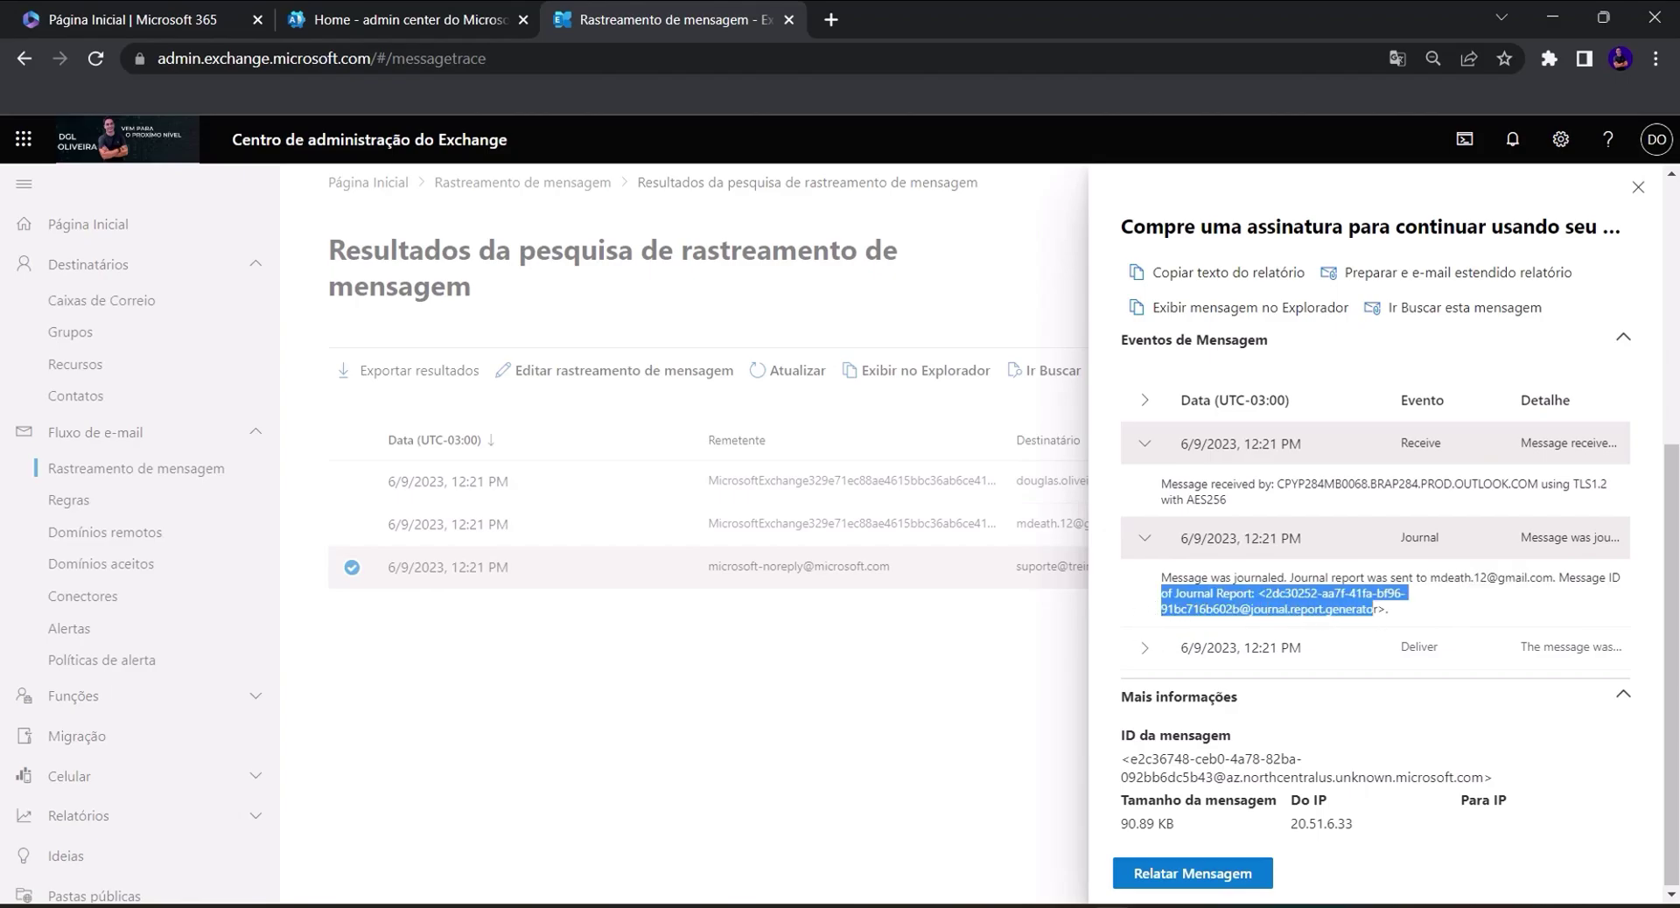
- Expand the Deliver event of the "Compre uma assinatura" message and read its detail
{"action": "left_click", "coordinate": [1144, 648]}
{"action": "scroll", "coordinate": [1312, 681], "scroll_direction": "down", "scroll_amount": 1}
{"action": "left_click", "coordinate": [1376, 669]}
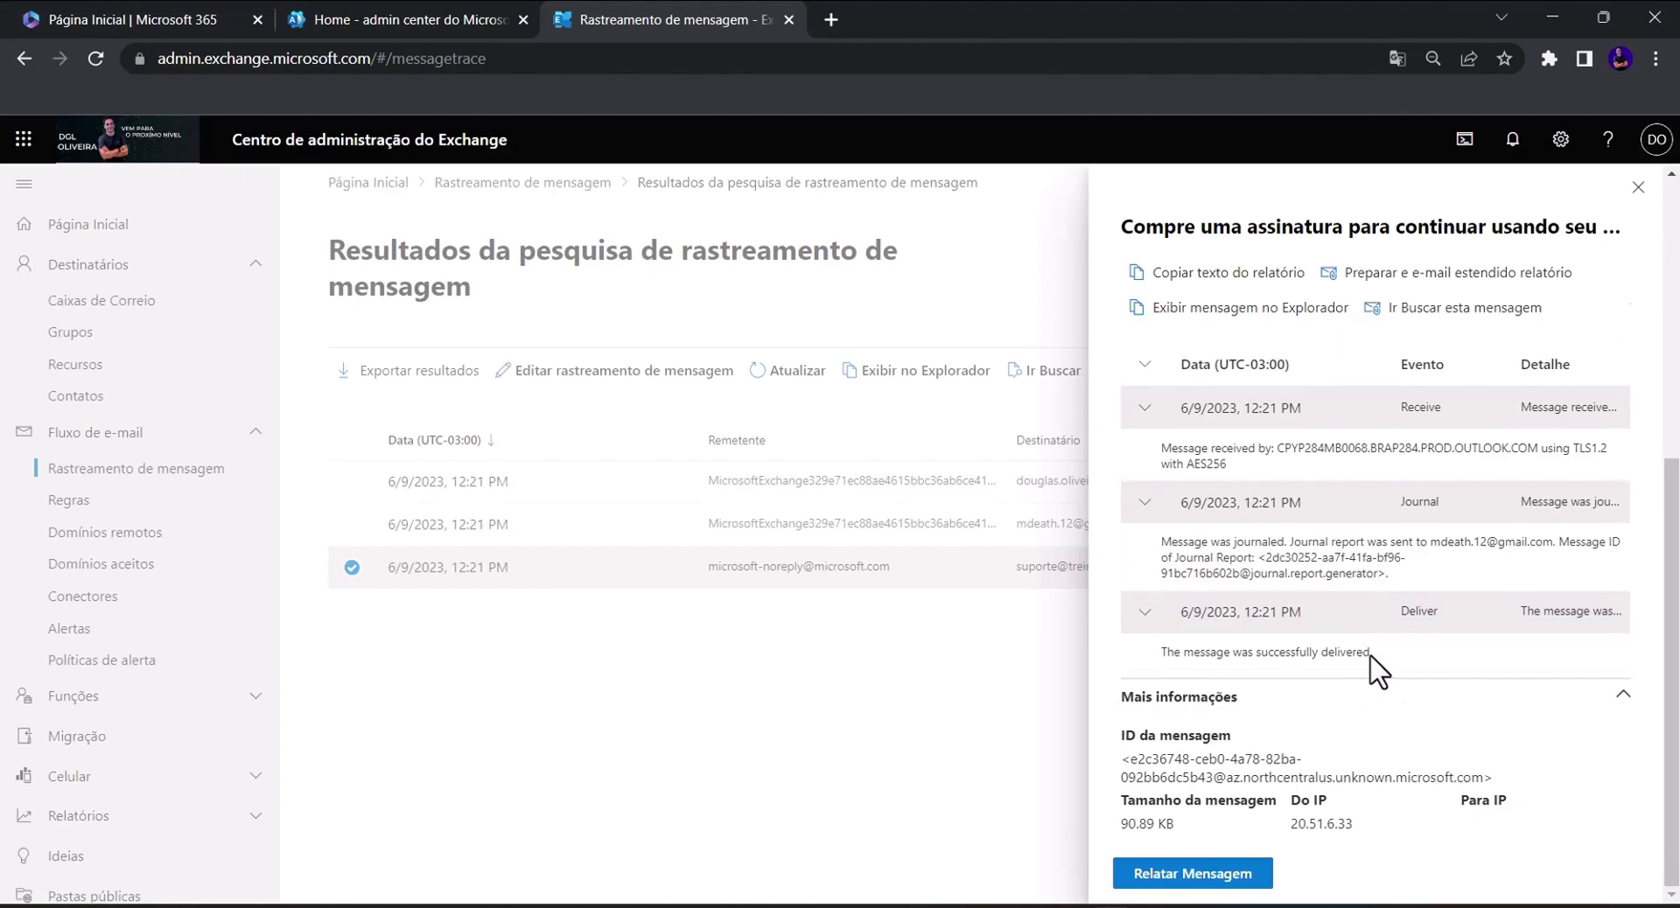
{"action": "left_click_drag", "start_coordinate": [1370, 655], "coordinate": [1160, 657]}
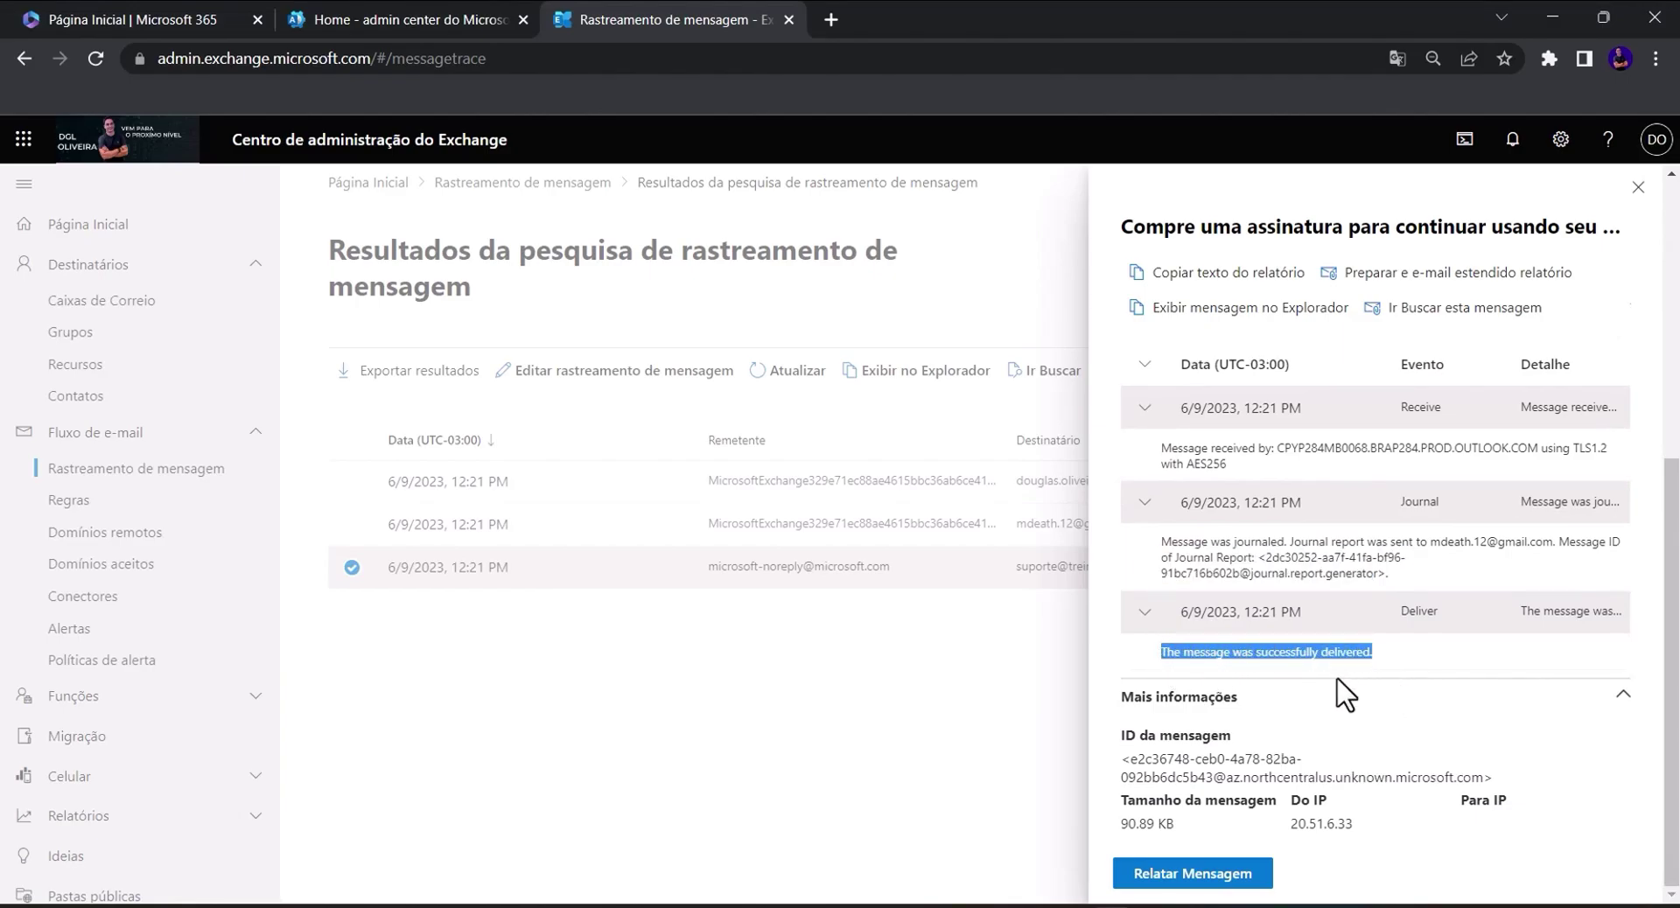
- Check the delivered message's ID, size and source IP under Mais informações, and close its details
{"action": "left_click", "coordinate": [1132, 767]}
{"action": "left_click_drag", "start_coordinate": [1132, 767], "coordinate": [1287, 779]}
{"action": "left_click_drag", "start_coordinate": [1122, 824], "coordinate": [1175, 824]}
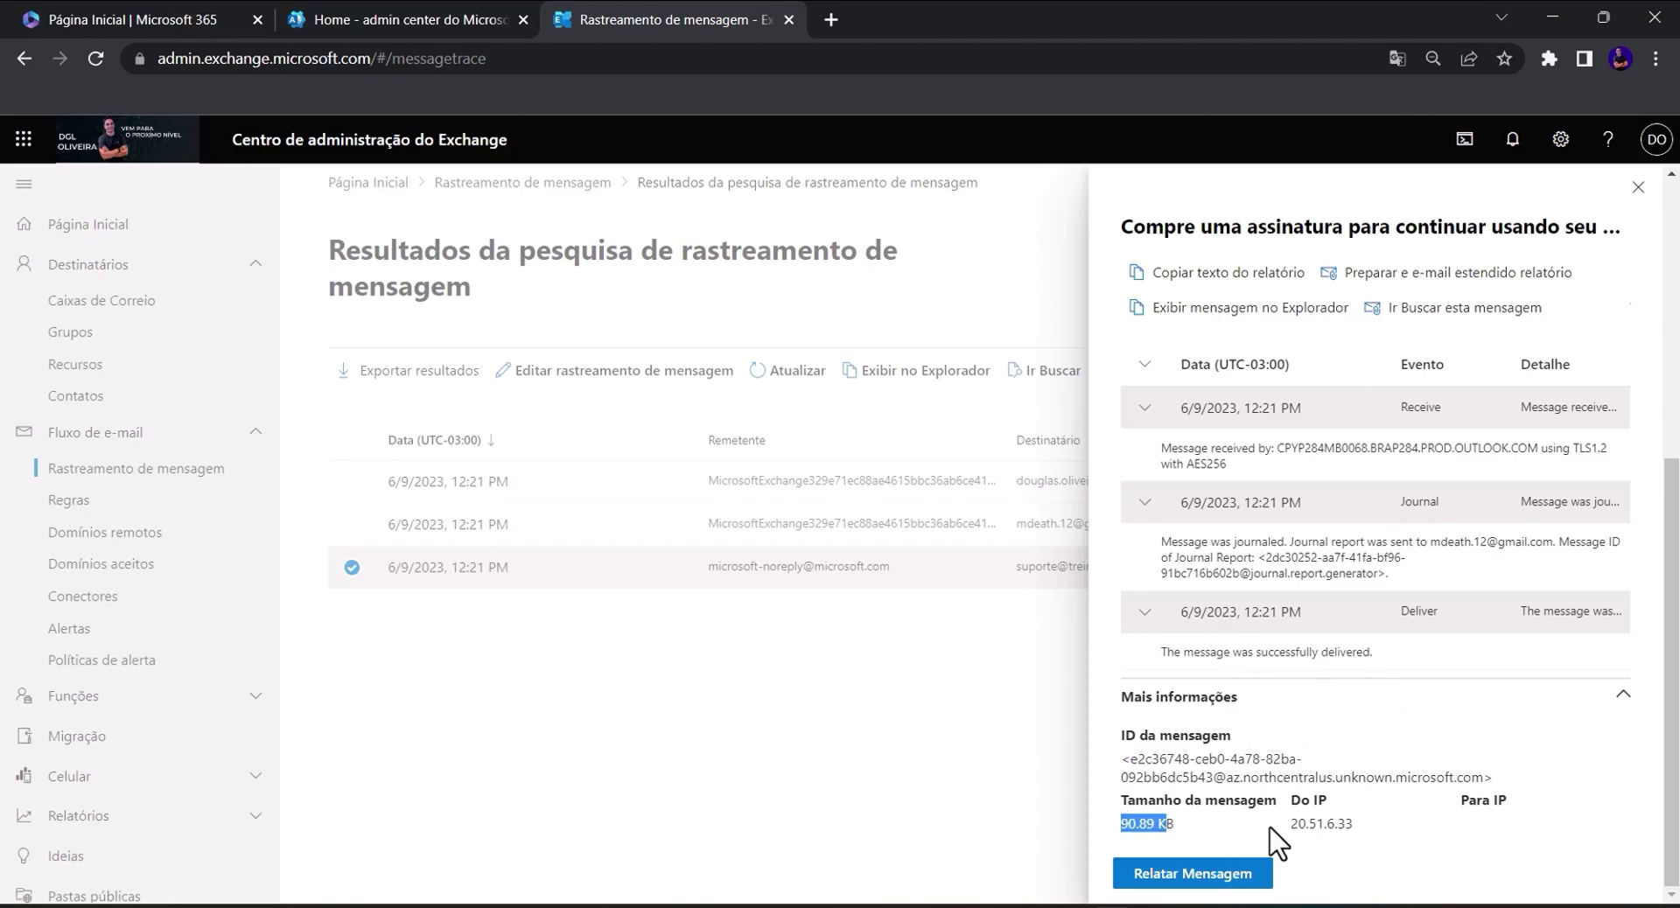
{"action": "left_click", "coordinate": [1290, 828]}
{"action": "mouse_move", "coordinate": [1290, 829]}
{"action": "left_mouse_down"}
{"action": "mouse_move", "coordinate": [1348, 832]}
{"action": "mouse_move", "coordinate": [1289, 829]}
{"action": "left_mouse_up"}
{"action": "left_click", "coordinate": [1396, 830]}
{"action": "left_click", "coordinate": [1638, 188]}
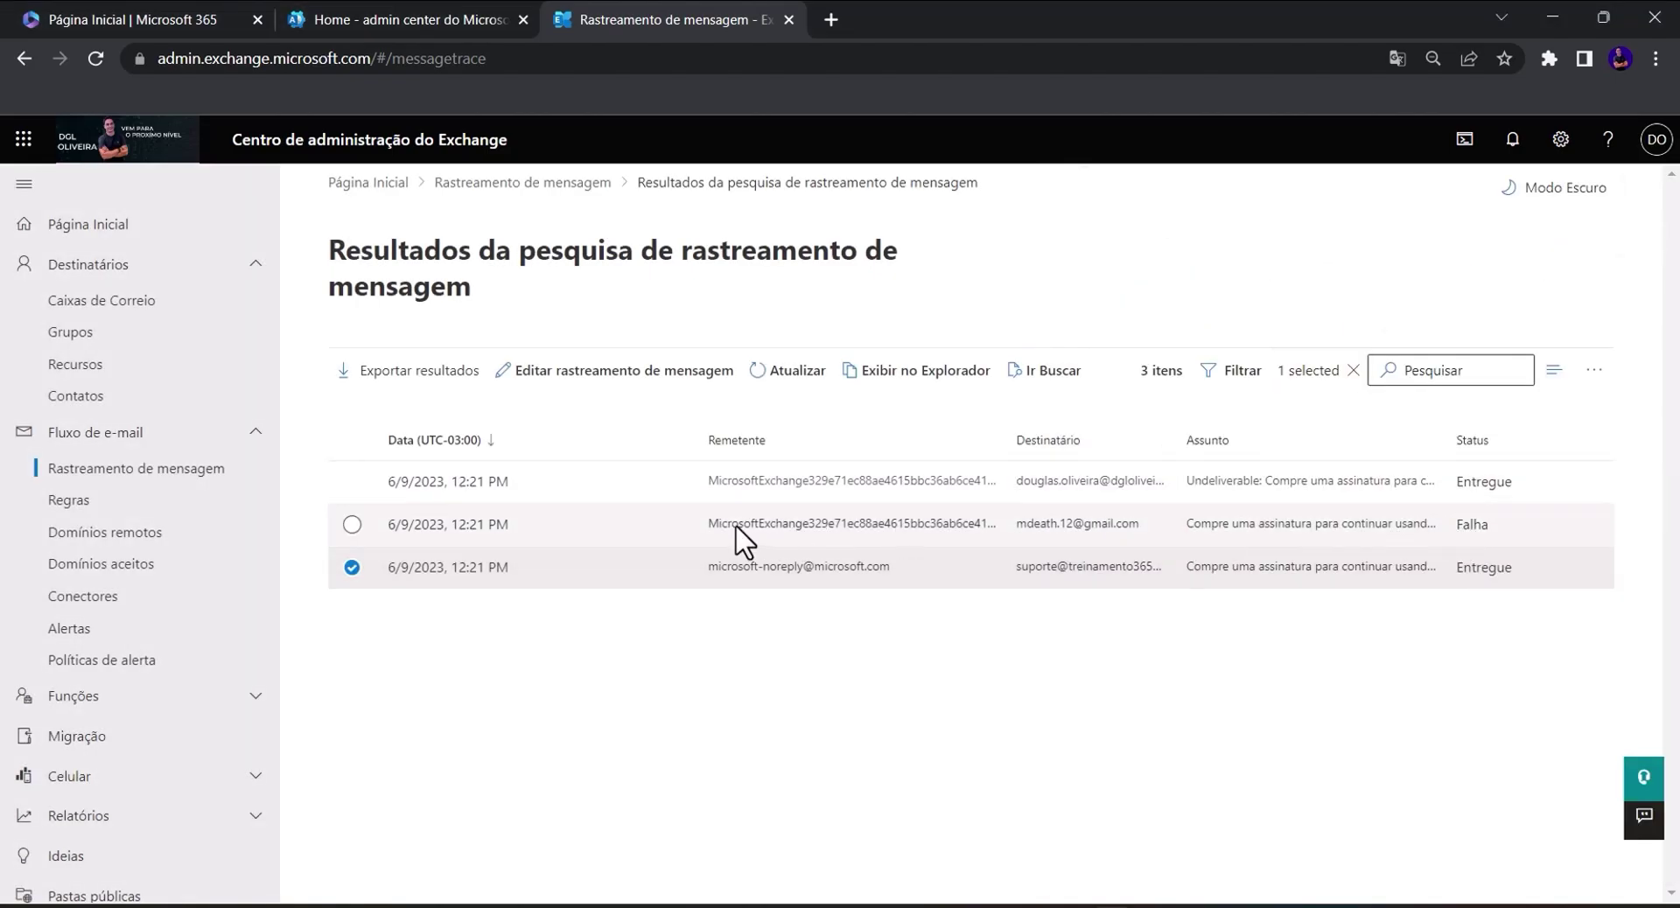
- Open the traced message with status Falha and examine its Processado and Não entregue delivery stages
{"action": "left_click", "coordinate": [736, 526]}
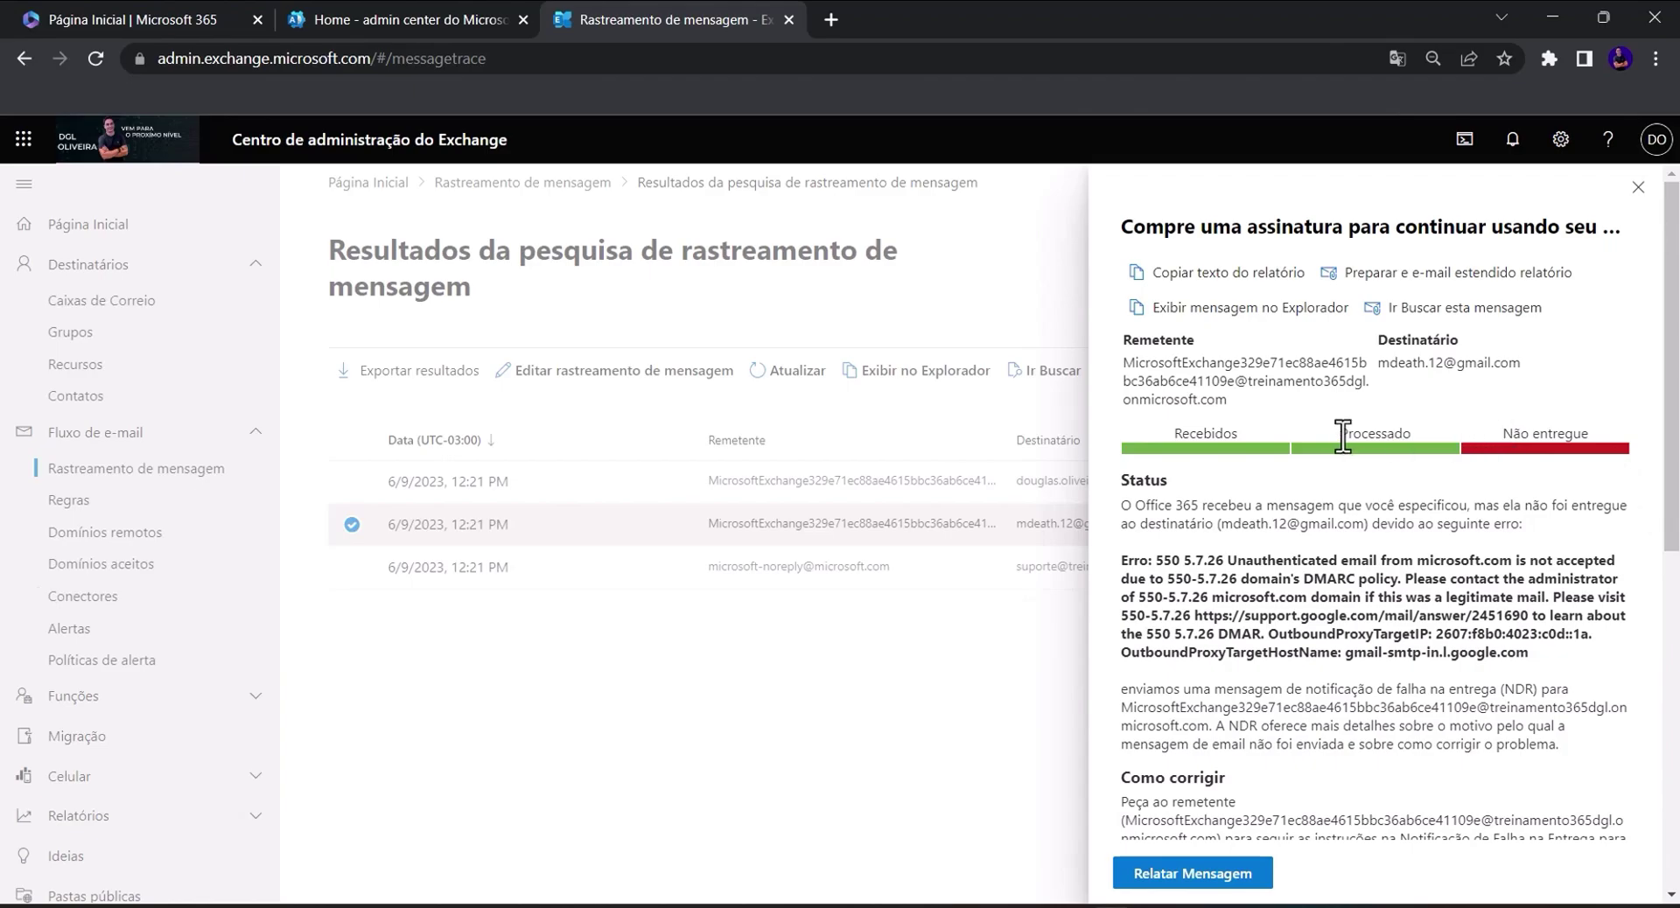
{"action": "left_click_drag", "start_coordinate": [1342, 434], "coordinate": [1388, 435]}
{"action": "left_click_drag", "start_coordinate": [1506, 435], "coordinate": [1573, 437]}
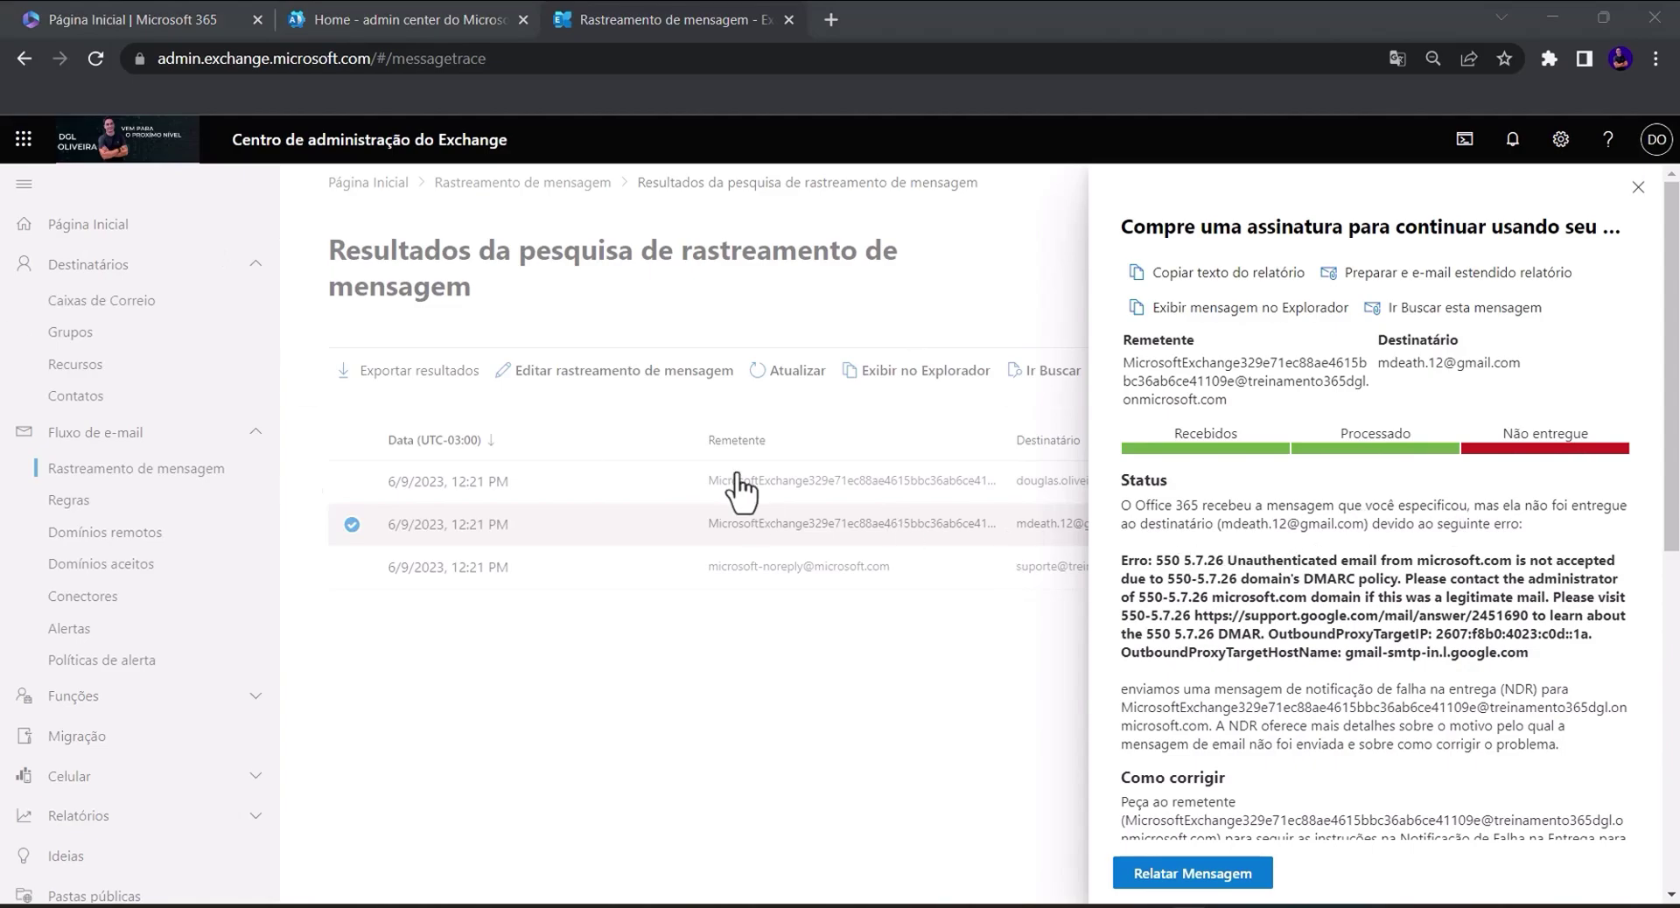
{"action": "left_click", "coordinate": [1136, 482]}
{"action": "scroll", "coordinate": [1165, 481], "scroll_direction": "down", "scroll_amount": 1}
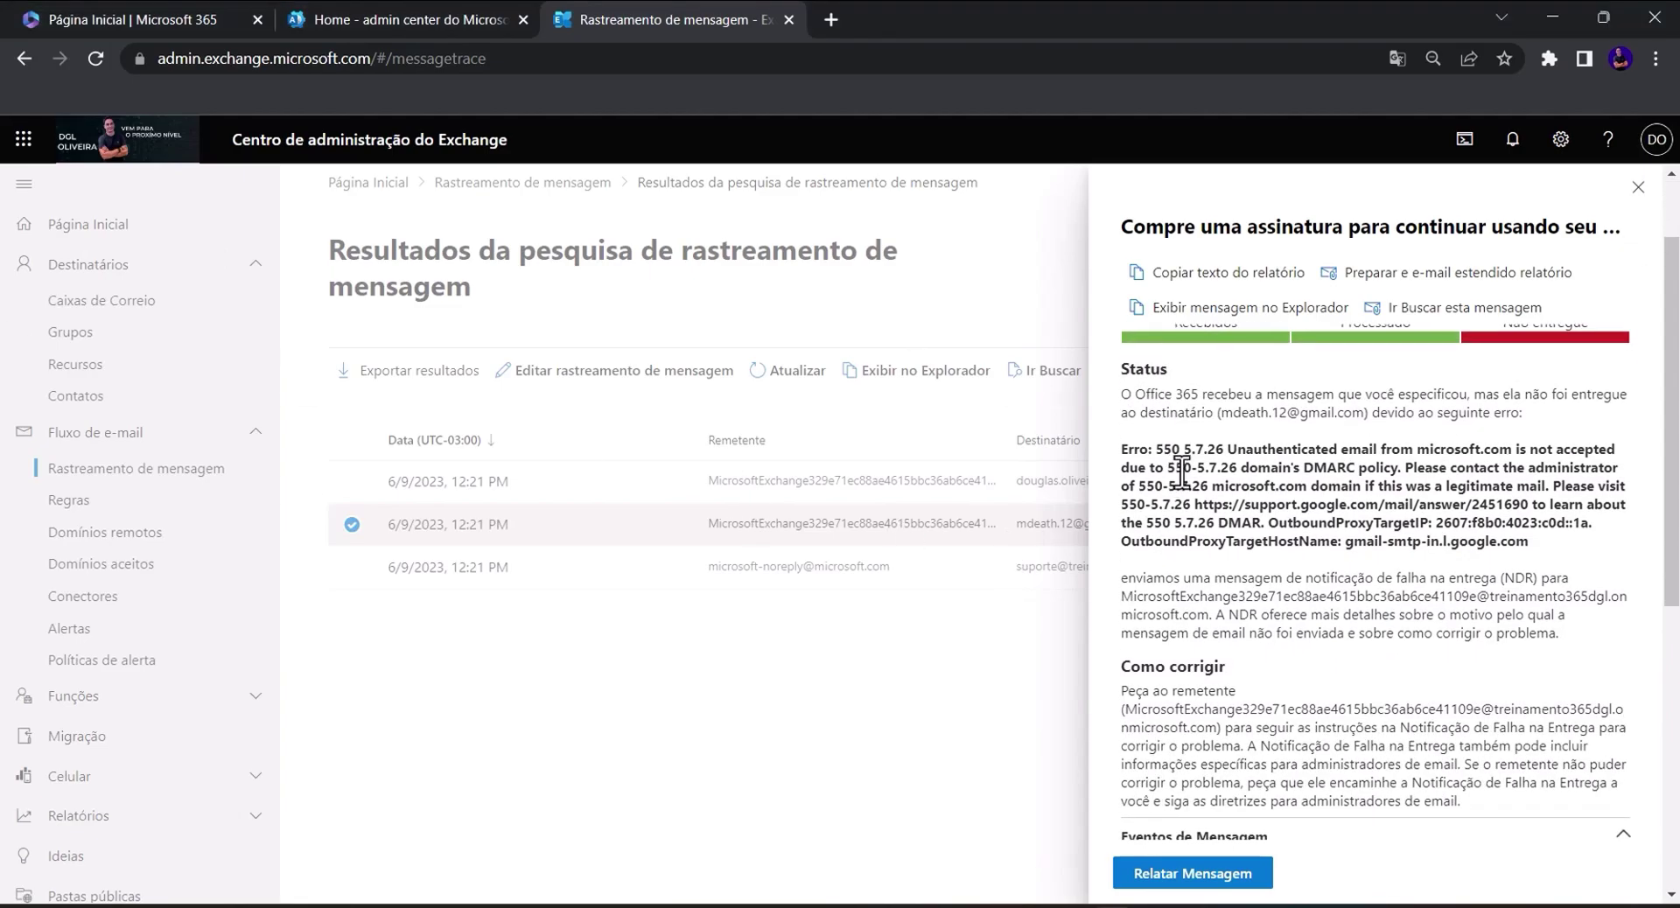
- Read the failed message's Status explanation and the error code and text given for the non-delivery
{"action": "left_click_drag", "start_coordinate": [1152, 399], "coordinate": [1184, 400]}
{"action": "left_click", "coordinate": [1236, 402]}
{"action": "left_click_drag", "start_coordinate": [1218, 407], "coordinate": [1558, 447]}
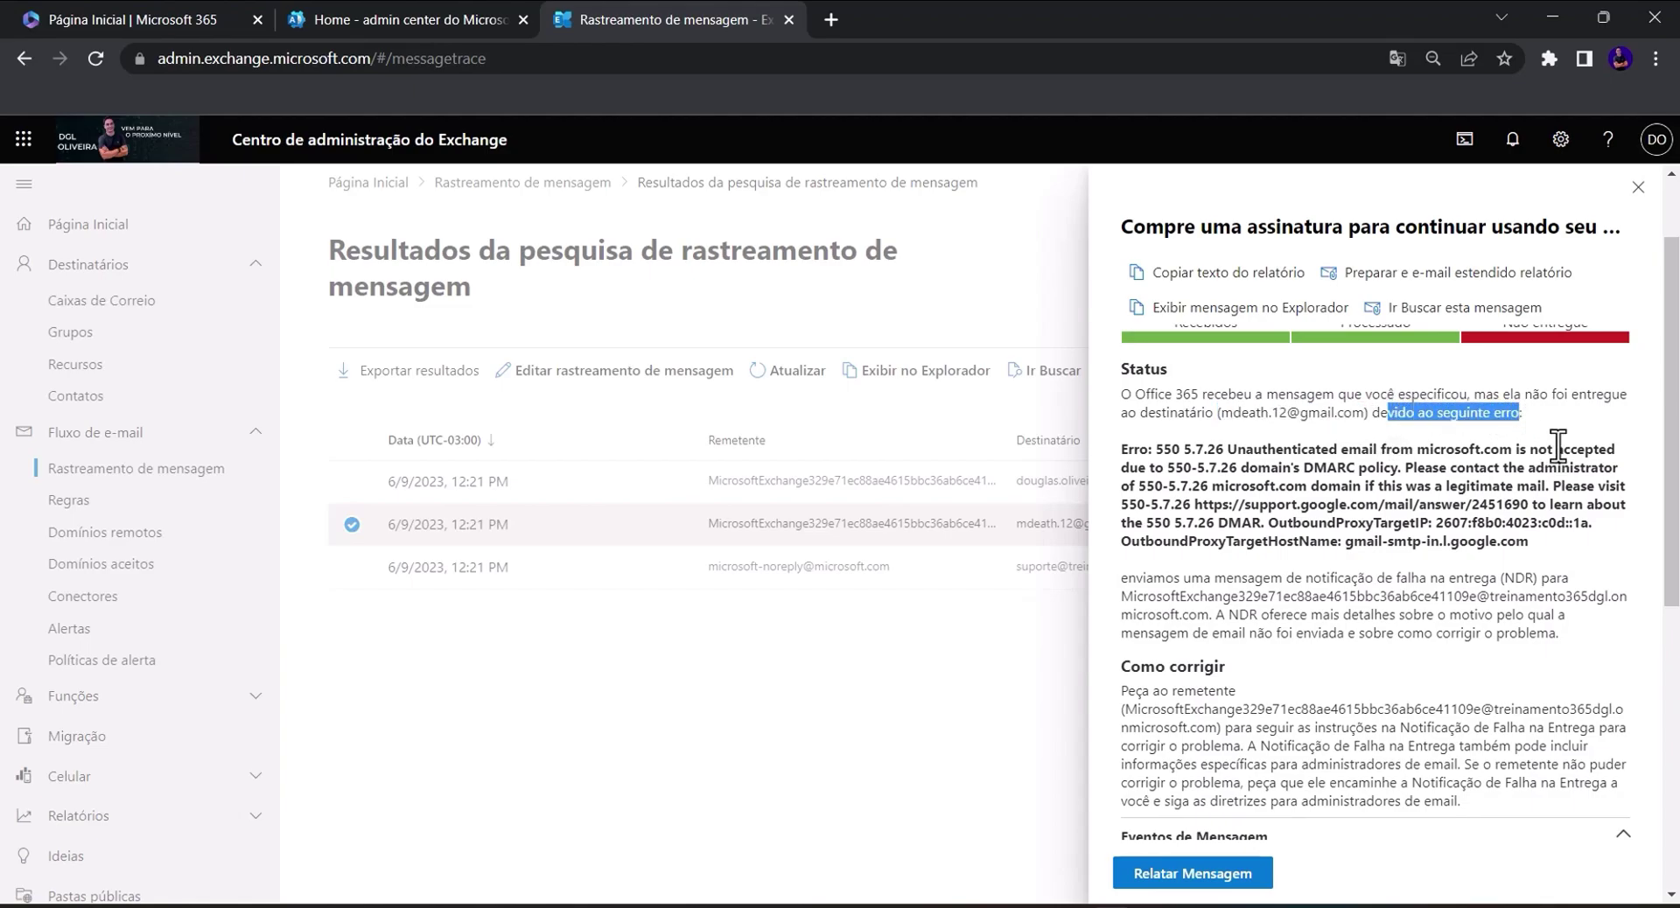
{"action": "left_click", "coordinate": [1174, 451]}
{"action": "left_click_drag", "start_coordinate": [1228, 447], "coordinate": [1162, 447]}
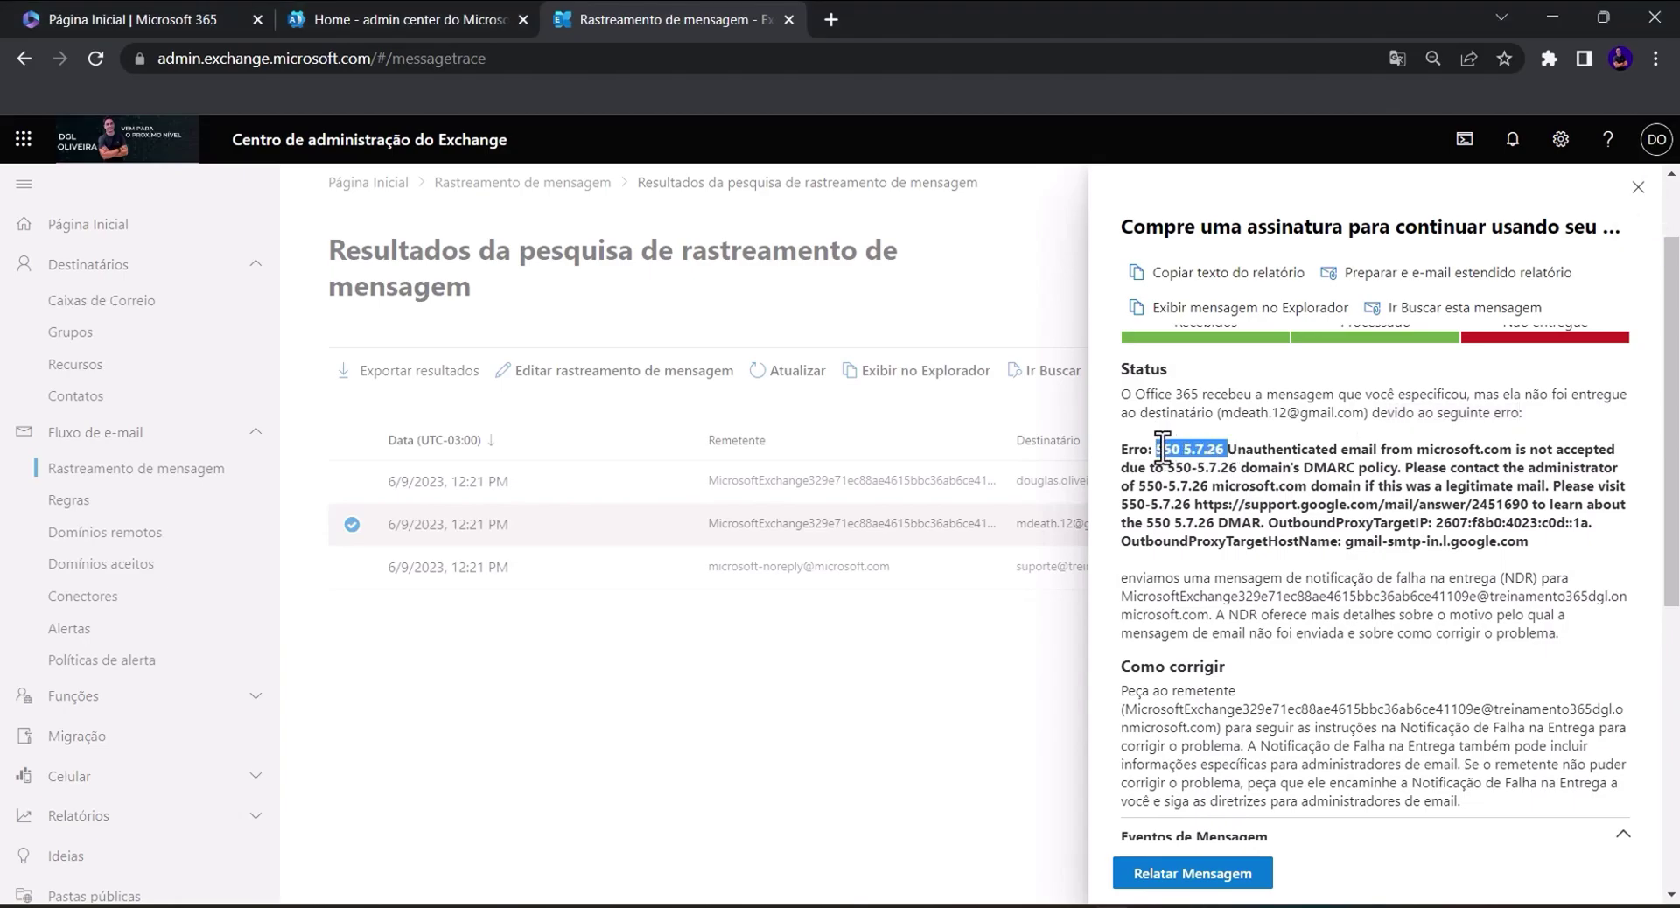
{"action": "left_click", "coordinate": [1569, 456]}
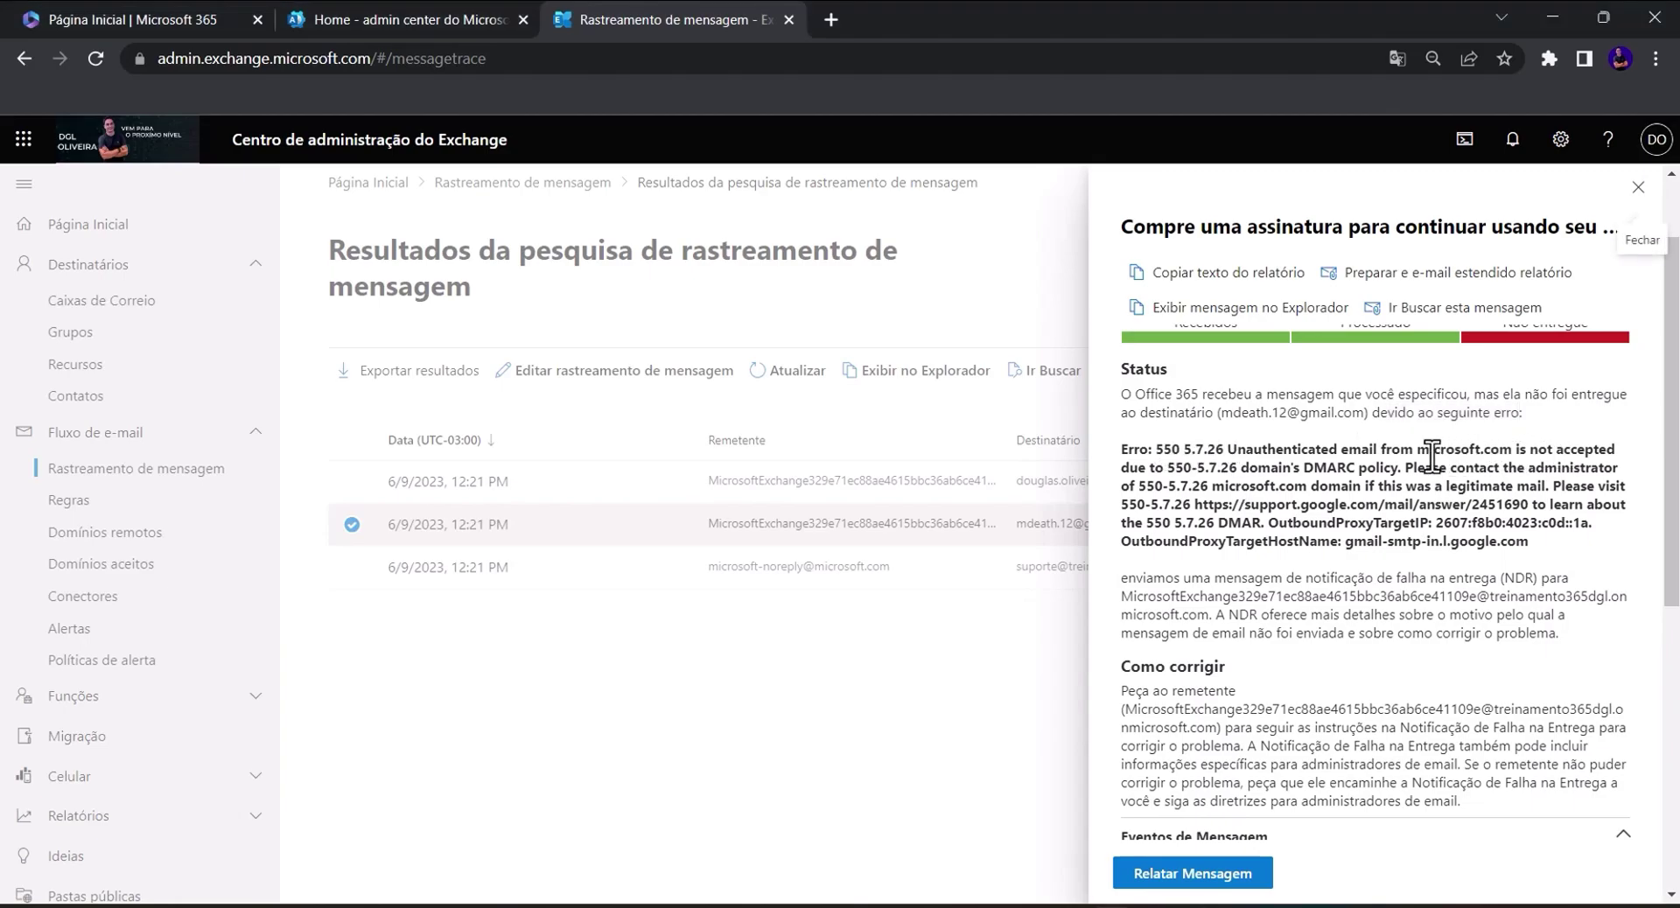
- Read the DMARC policy cause and the Google support link in the failed message's Status error
{"action": "left_click_drag", "start_coordinate": [1241, 468], "coordinate": [1399, 468]}
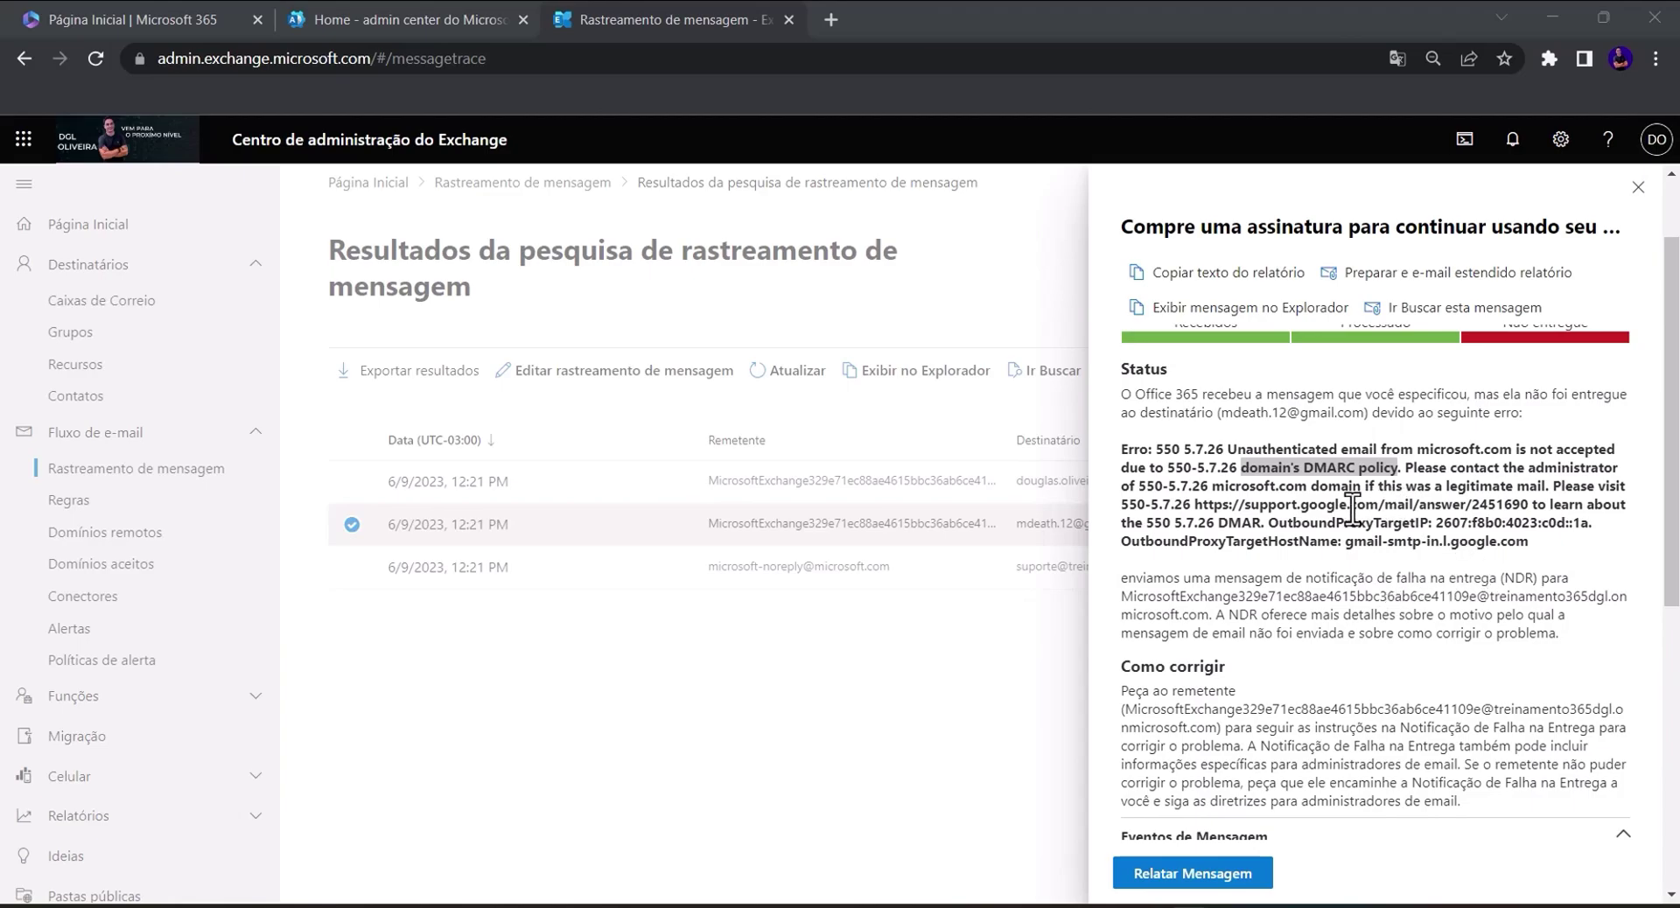
{"action": "left_click", "coordinate": [1204, 508]}
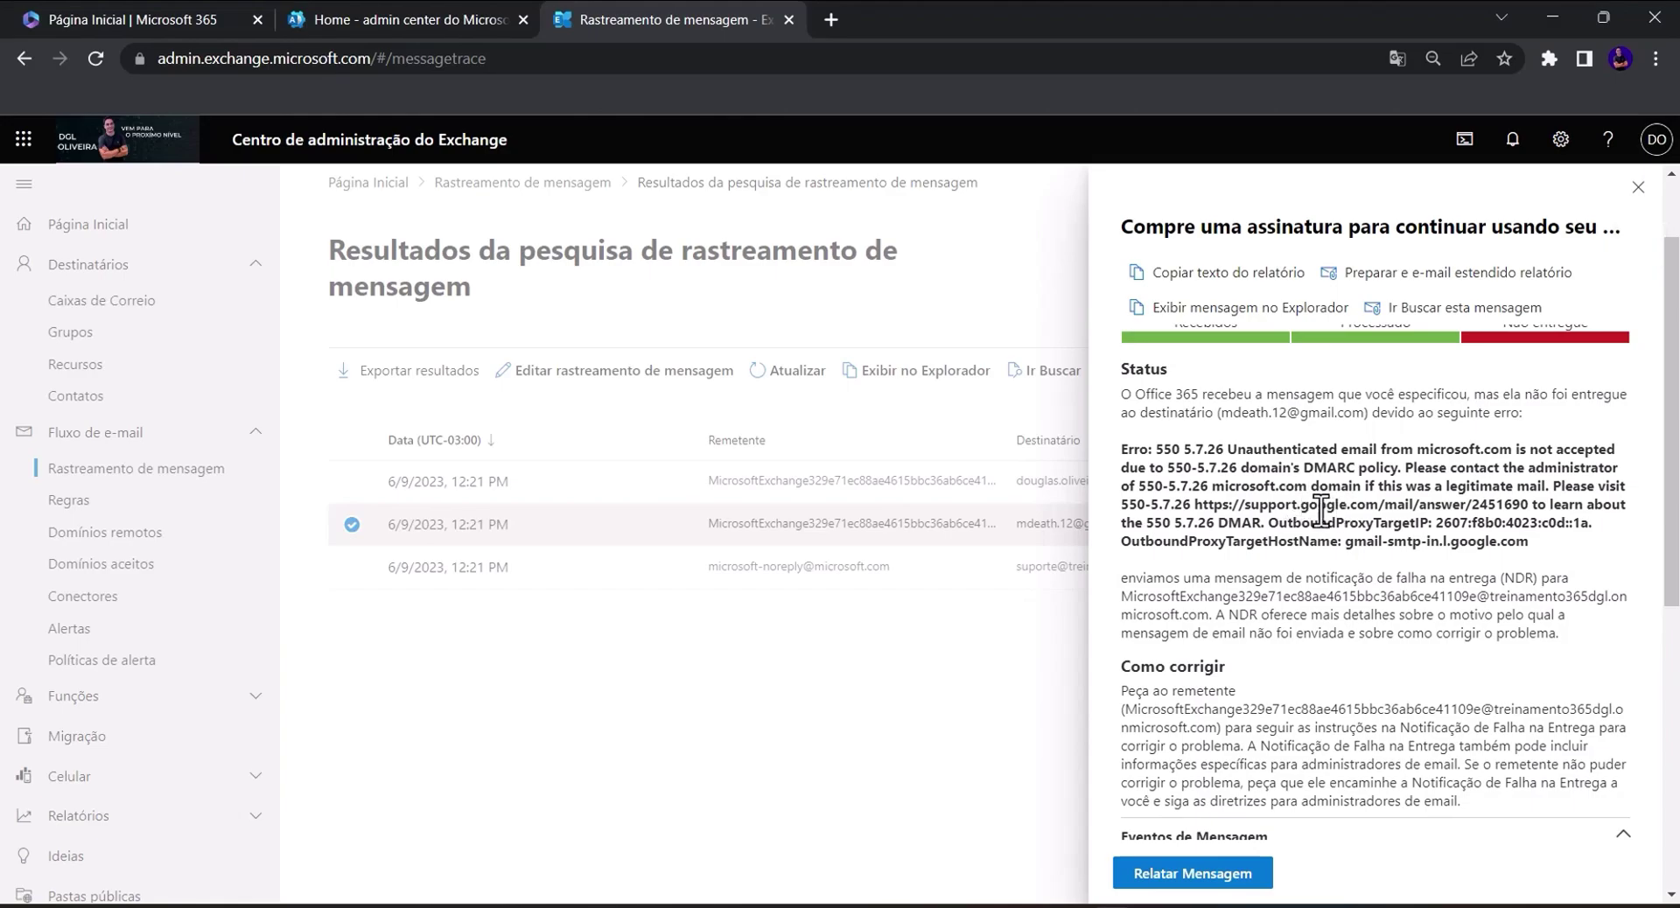
{"action": "left_click_drag", "start_coordinate": [1200, 505], "coordinate": [1451, 509]}
{"action": "left_click", "coordinate": [1302, 519]}
{"action": "left_click_drag", "start_coordinate": [1202, 507], "coordinate": [1402, 512]}
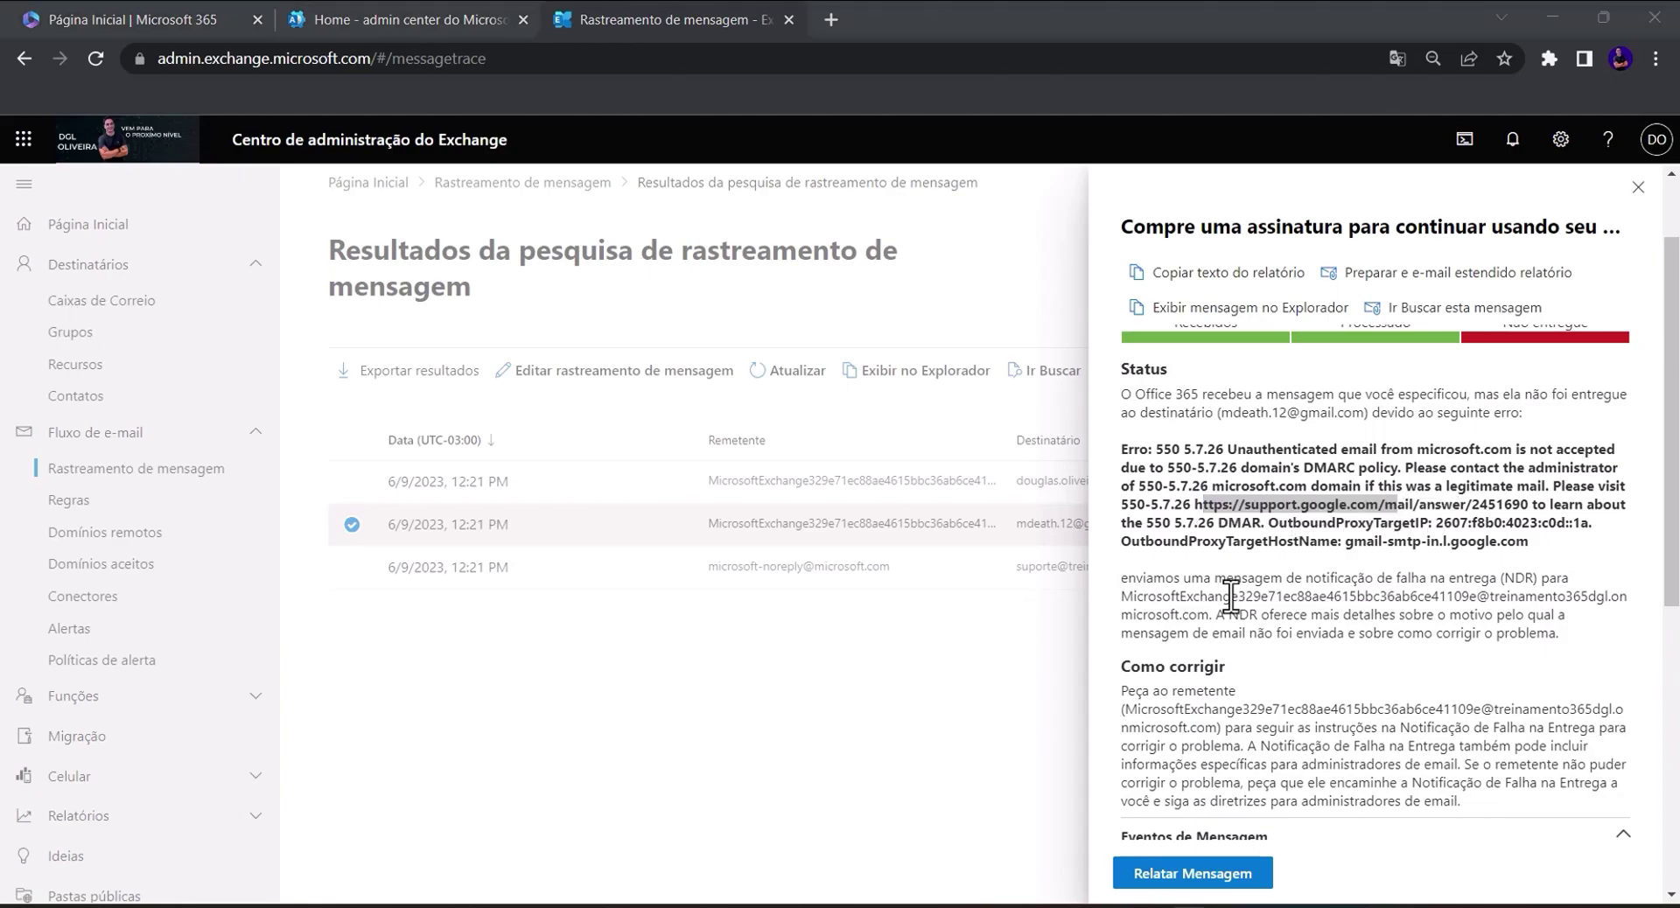
{"action": "left_click", "coordinate": [1218, 590]}
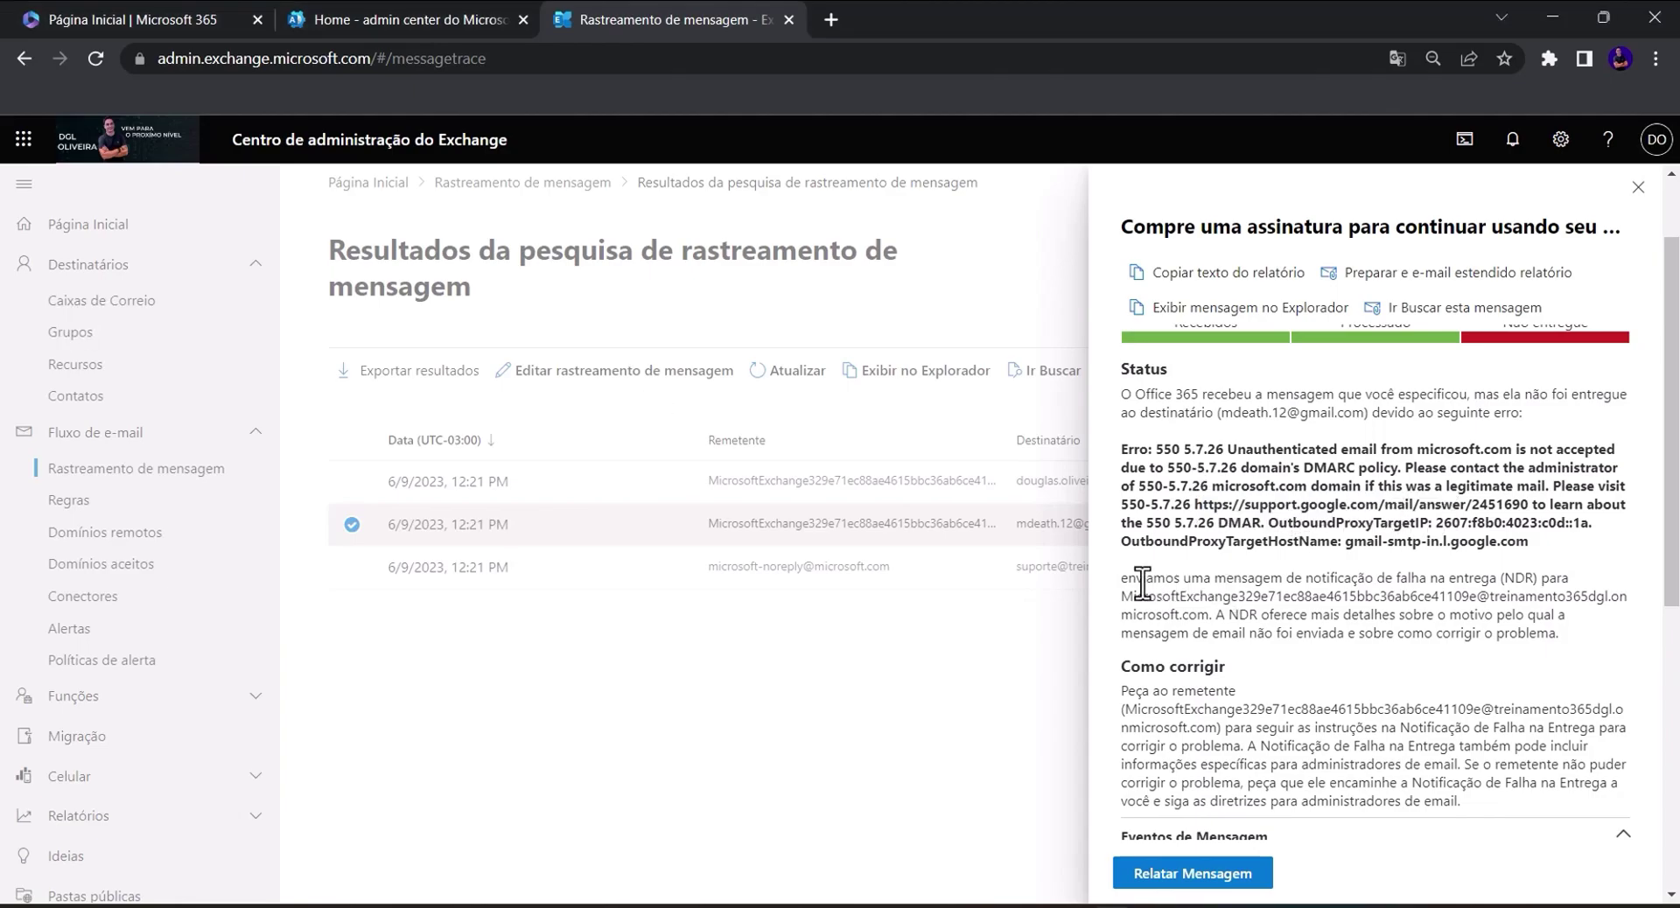
- Read the Status paragraph on the non-delivery notification (NDR) and the address it was sent to
{"action": "left_click_drag", "start_coordinate": [1136, 582], "coordinate": [1496, 582]}
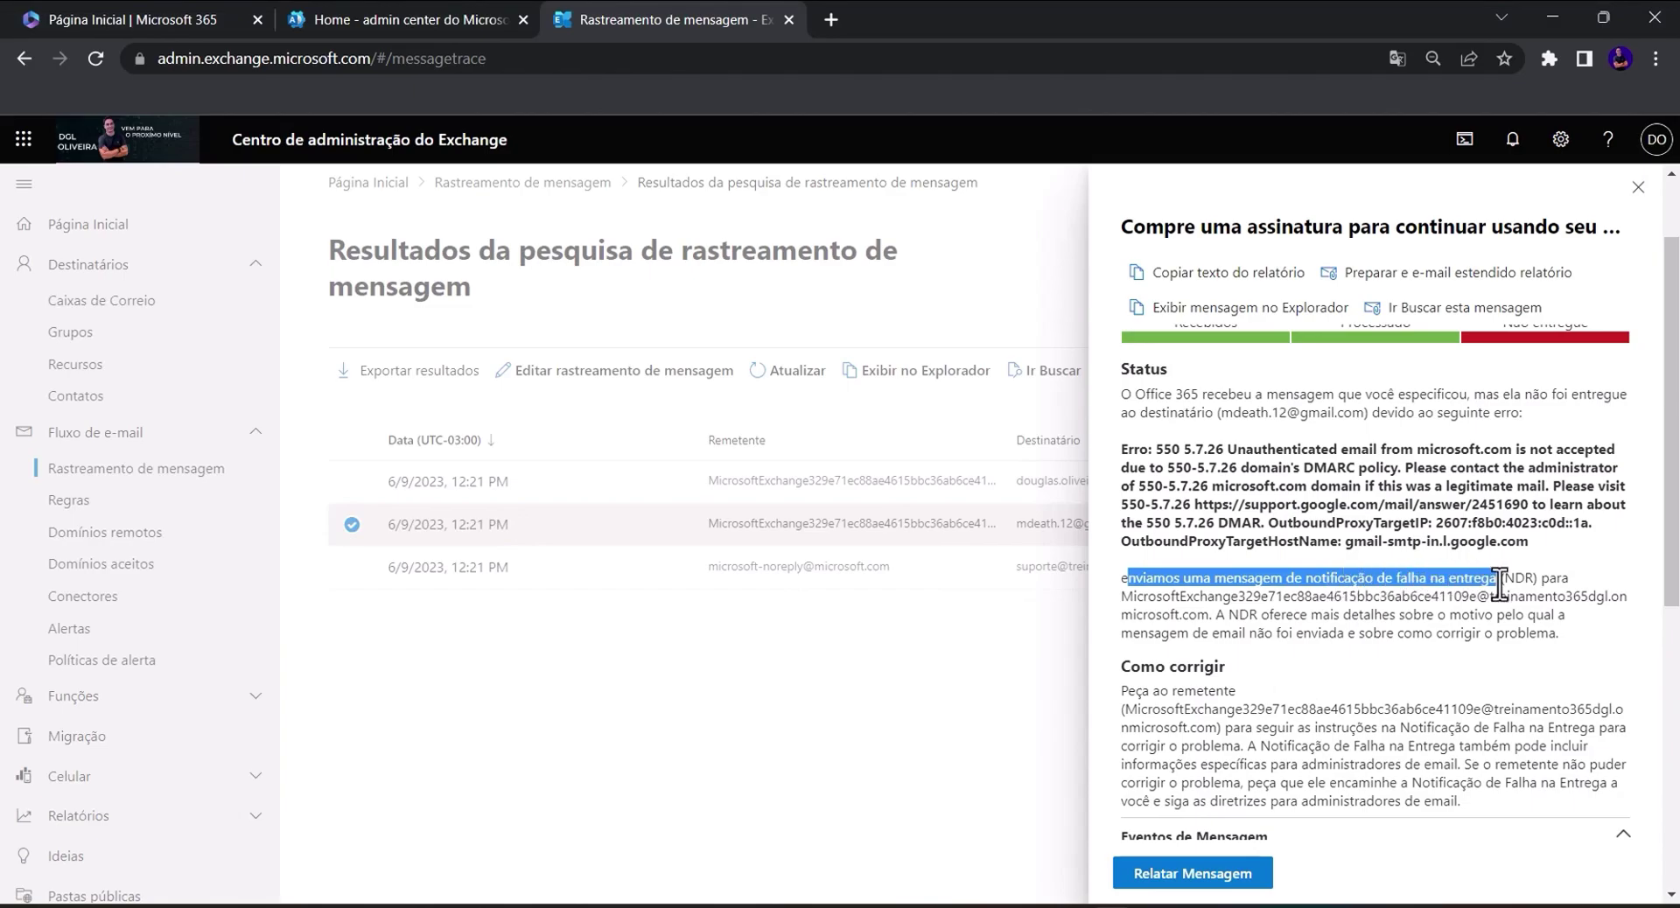
{"action": "double_click", "coordinate": [1508, 582]}
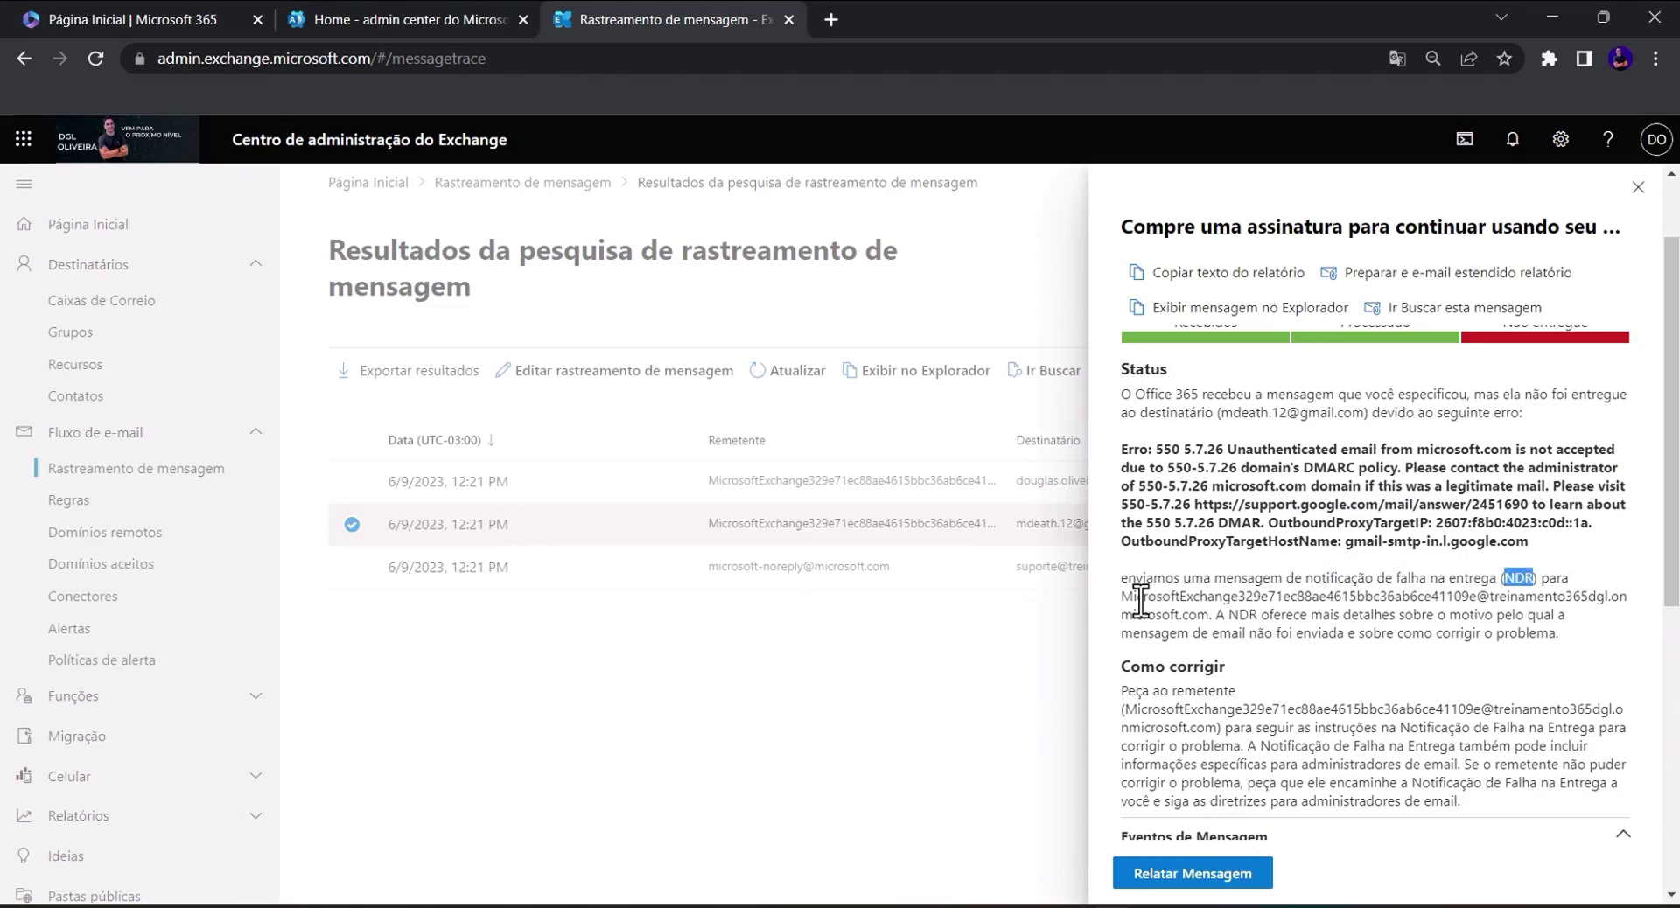
{"action": "left_click_drag", "start_coordinate": [1136, 599], "coordinate": [1628, 599]}
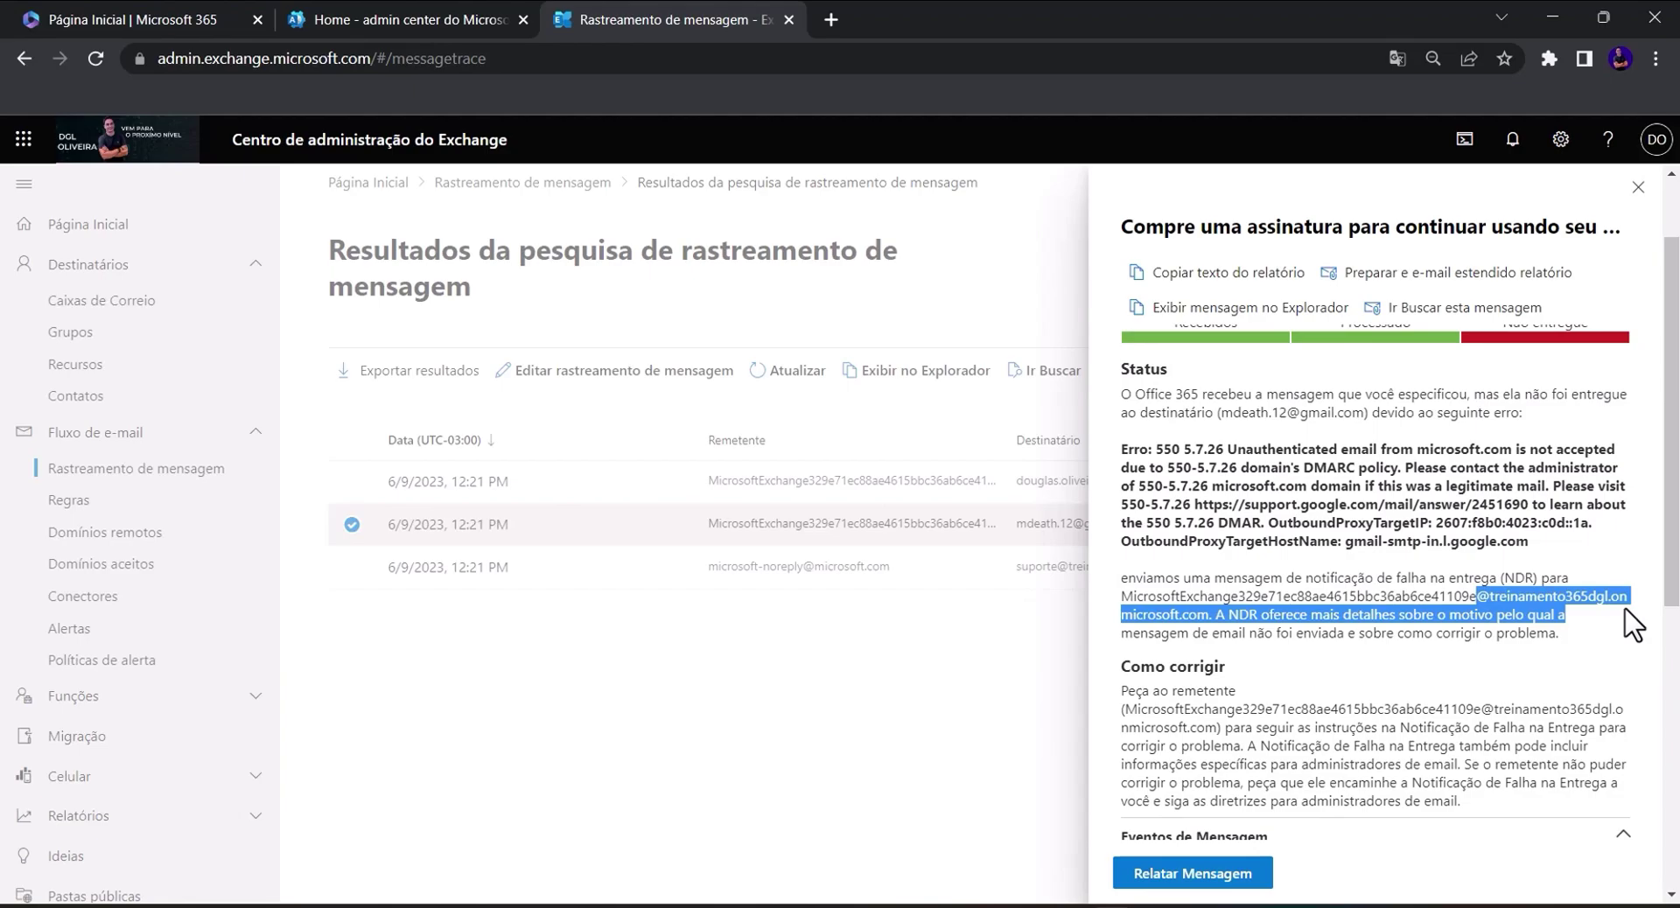
- Read the Como corrigir guidance on what the sender and the e-mail administrators should do
{"action": "scroll", "coordinate": [1291, 683], "scroll_direction": "down", "scroll_amount": 5}
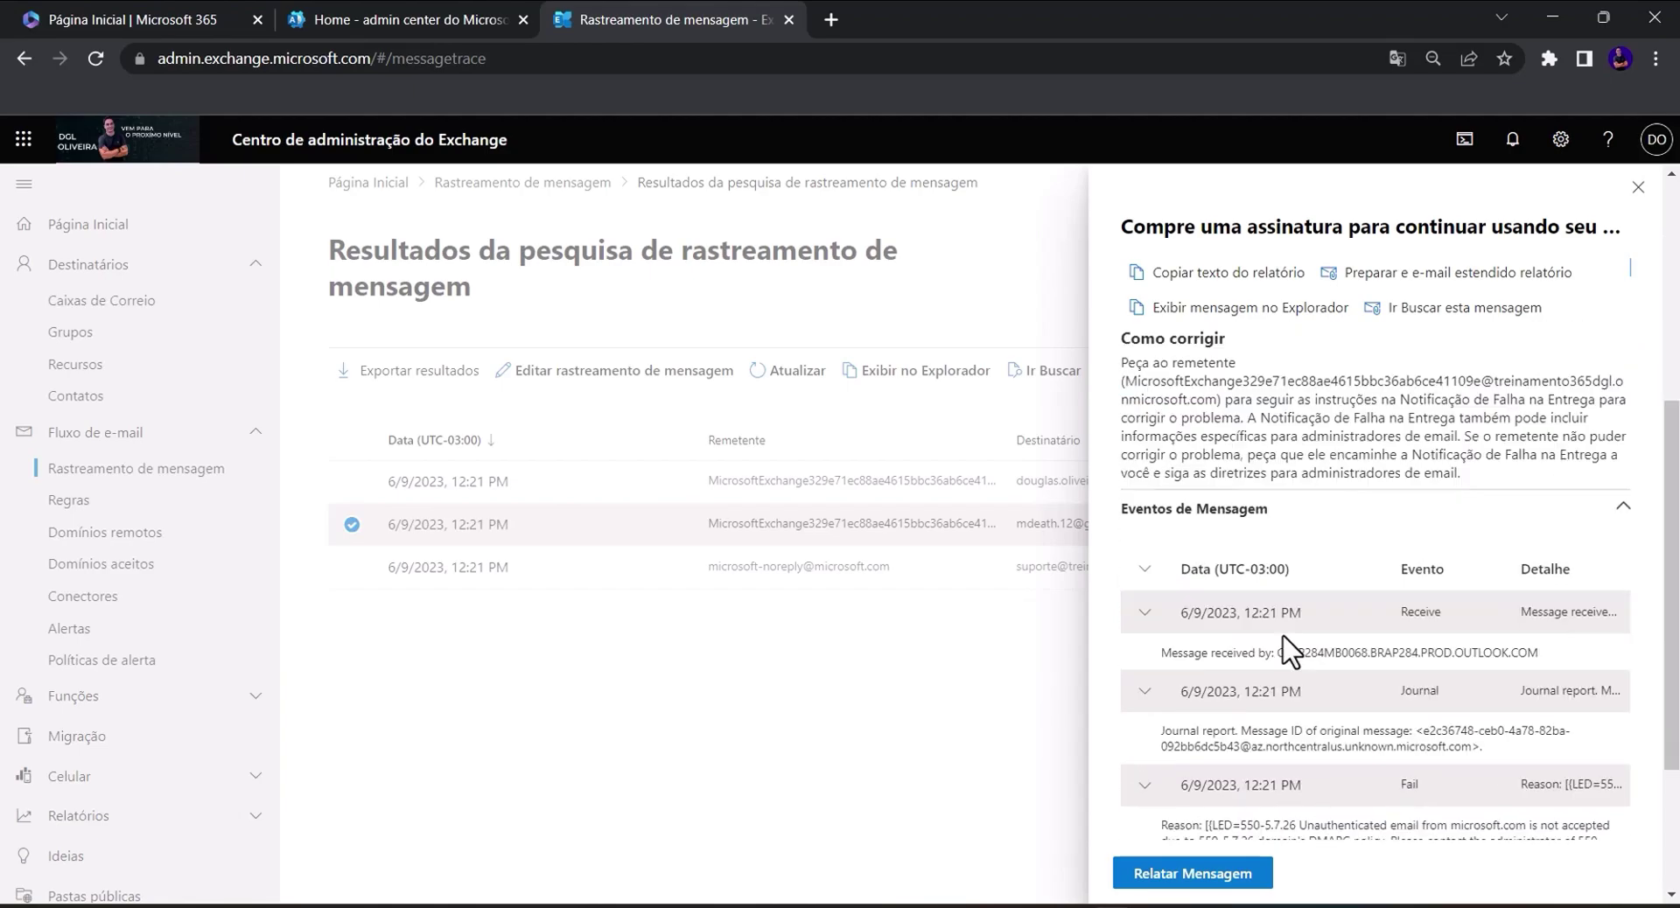
{"action": "scroll", "coordinate": [1291, 569], "scroll_direction": "up", "scroll_amount": 2}
{"action": "left_click_drag", "start_coordinate": [1140, 444], "coordinate": [1236, 469]}
{"action": "left_click", "coordinate": [1194, 481]}
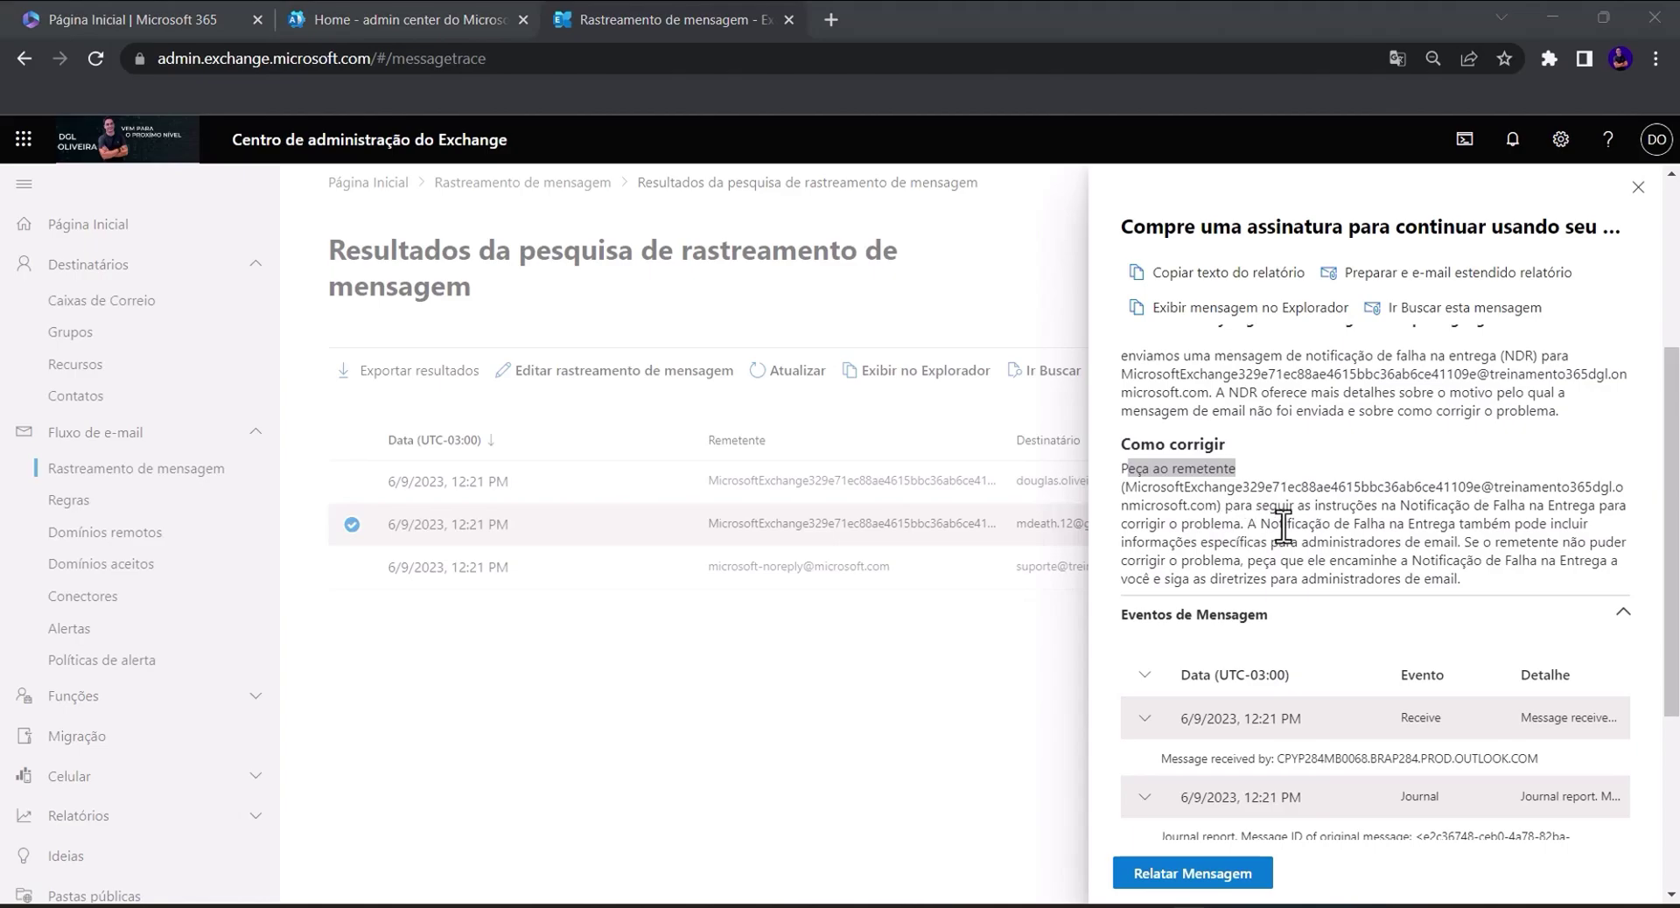
{"action": "left_click_drag", "start_coordinate": [1533, 515], "coordinate": [1541, 535]}
{"action": "left_click", "coordinate": [1398, 546]}
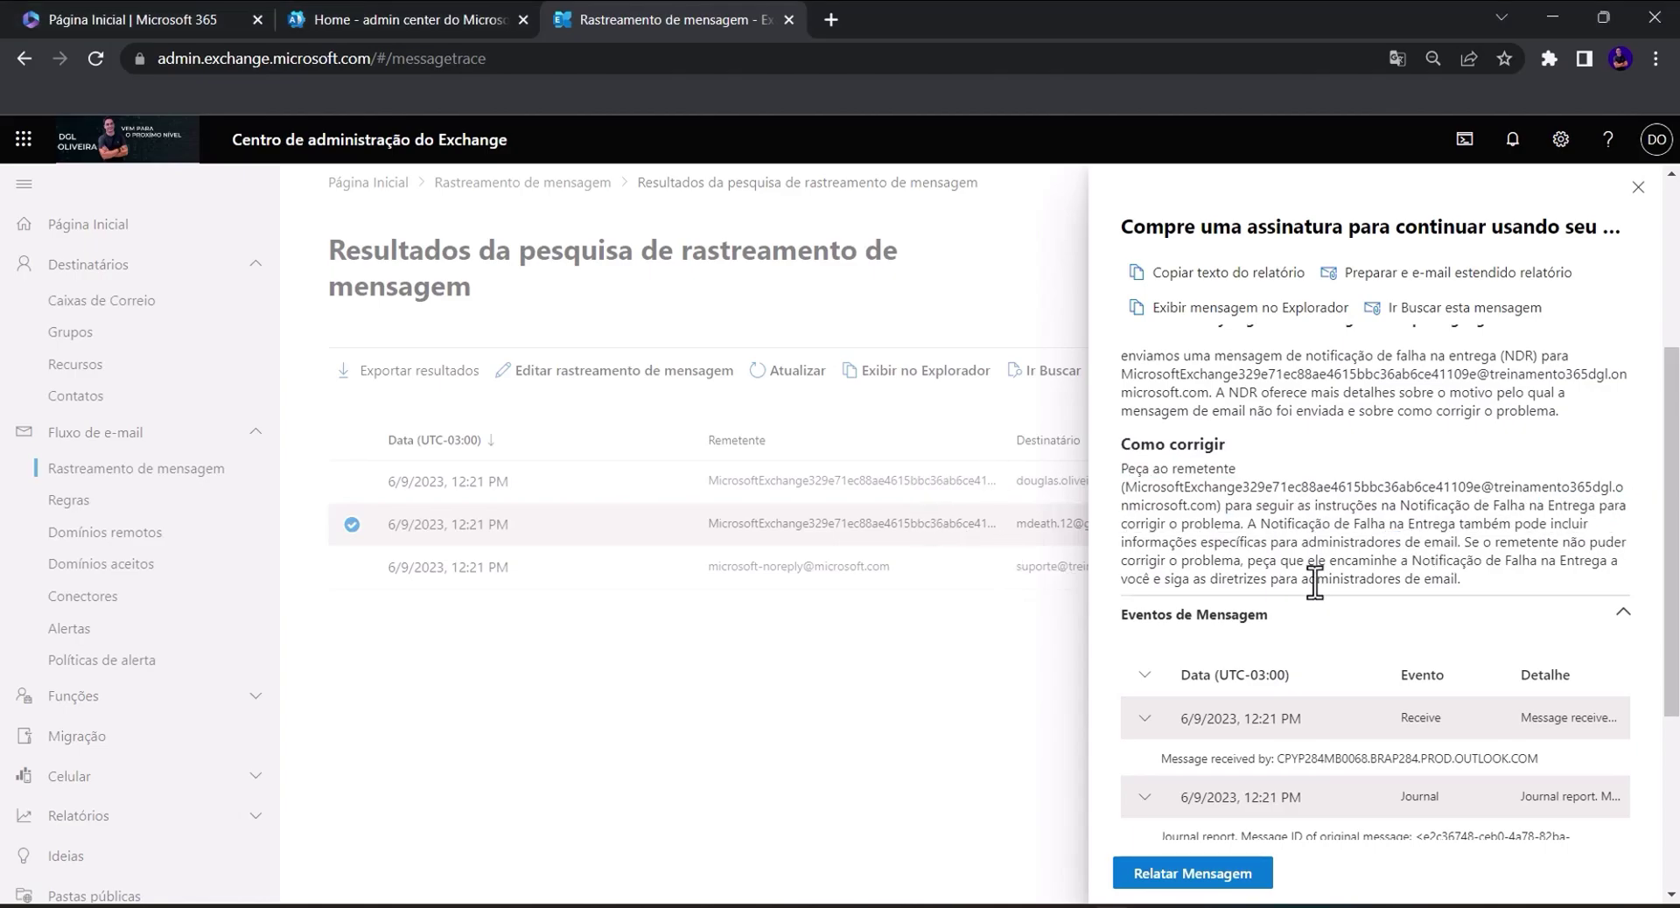
- Examine the Fail event's reason under Eventos de Mensagem, including its note about legitimate mail
{"action": "scroll", "coordinate": [1238, 560], "scroll_direction": "down", "scroll_amount": 3}
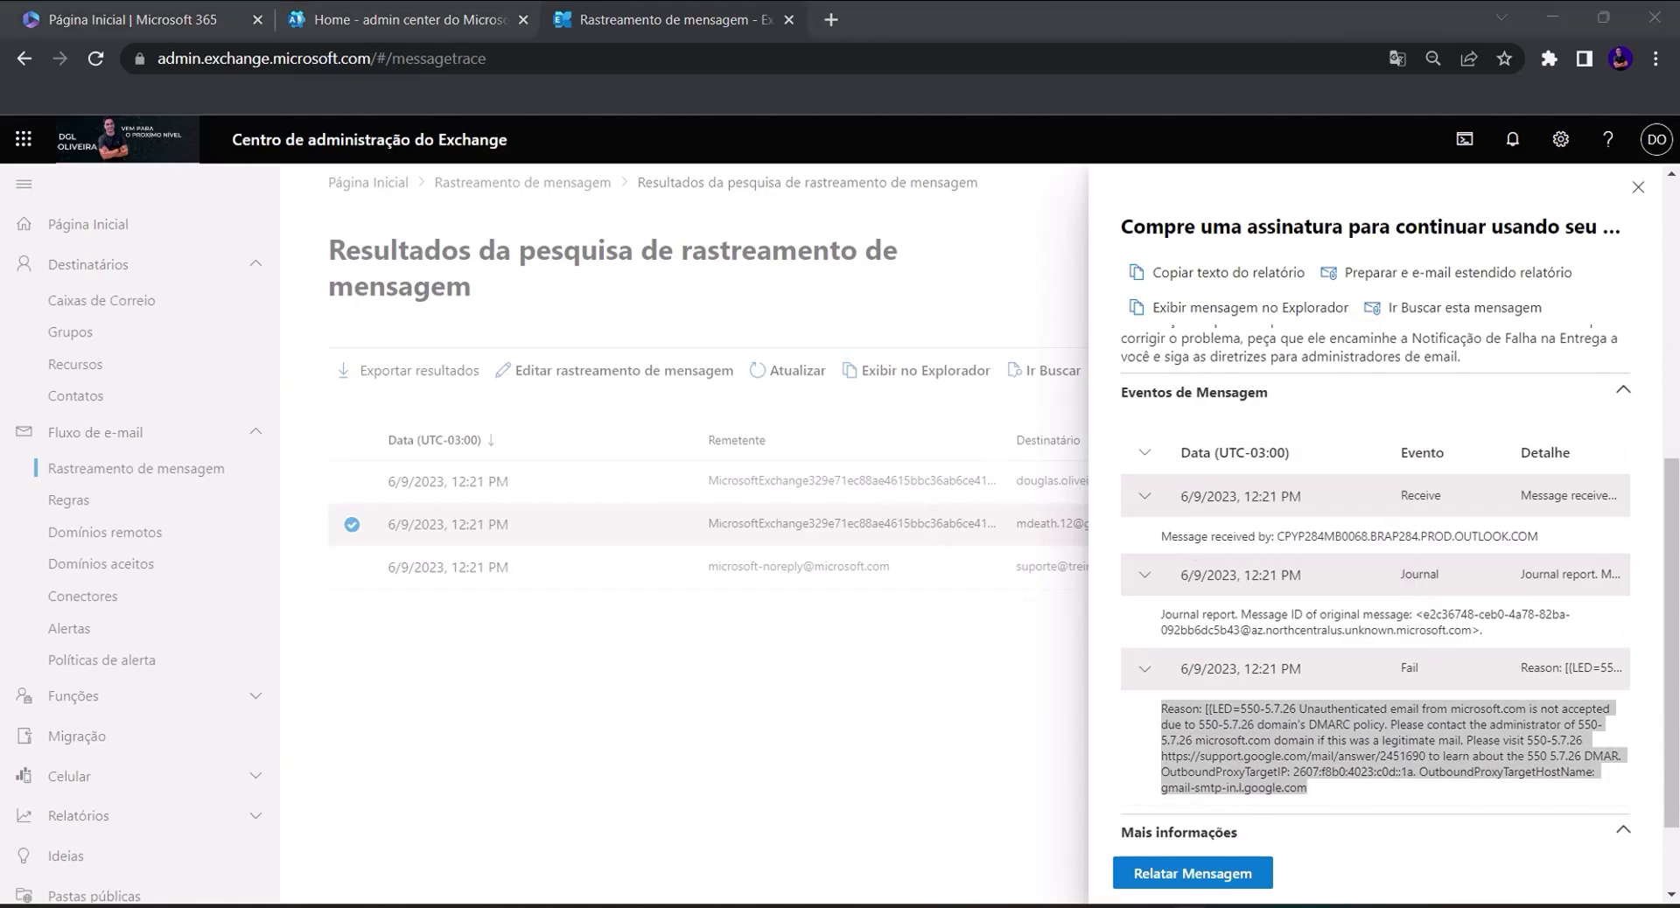
{"action": "left_click_drag", "start_coordinate": [1356, 712], "coordinate": [1395, 731]}
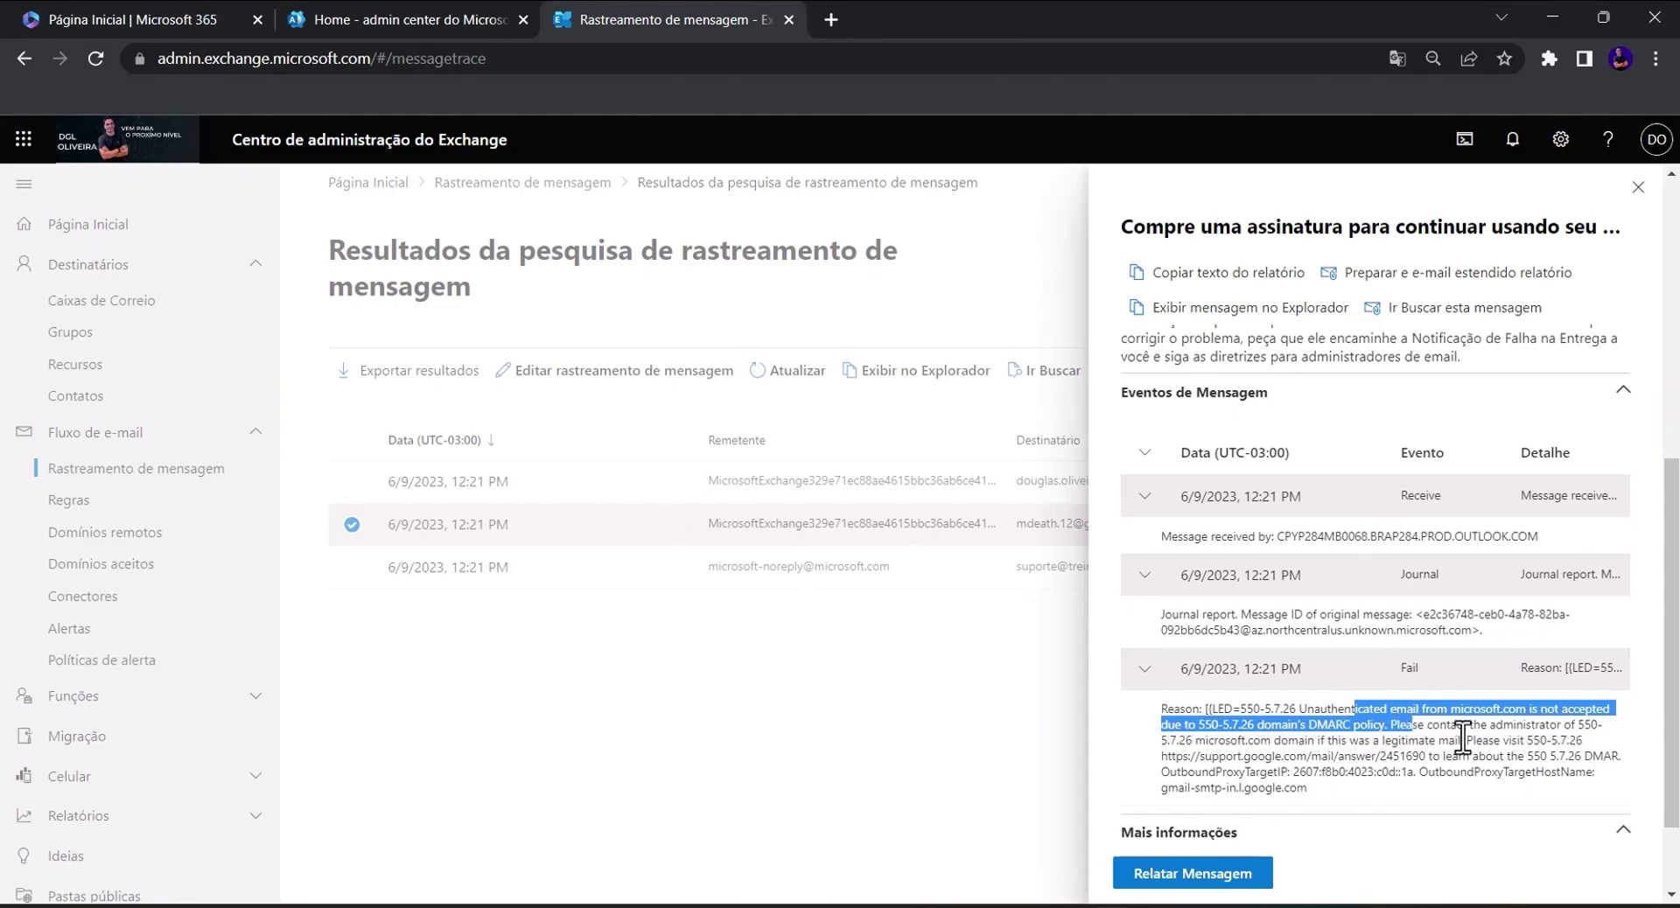
{"action": "left_click", "coordinate": [1295, 758]}
{"action": "scroll", "coordinate": [1326, 766], "scroll_direction": "down", "scroll_amount": 2}
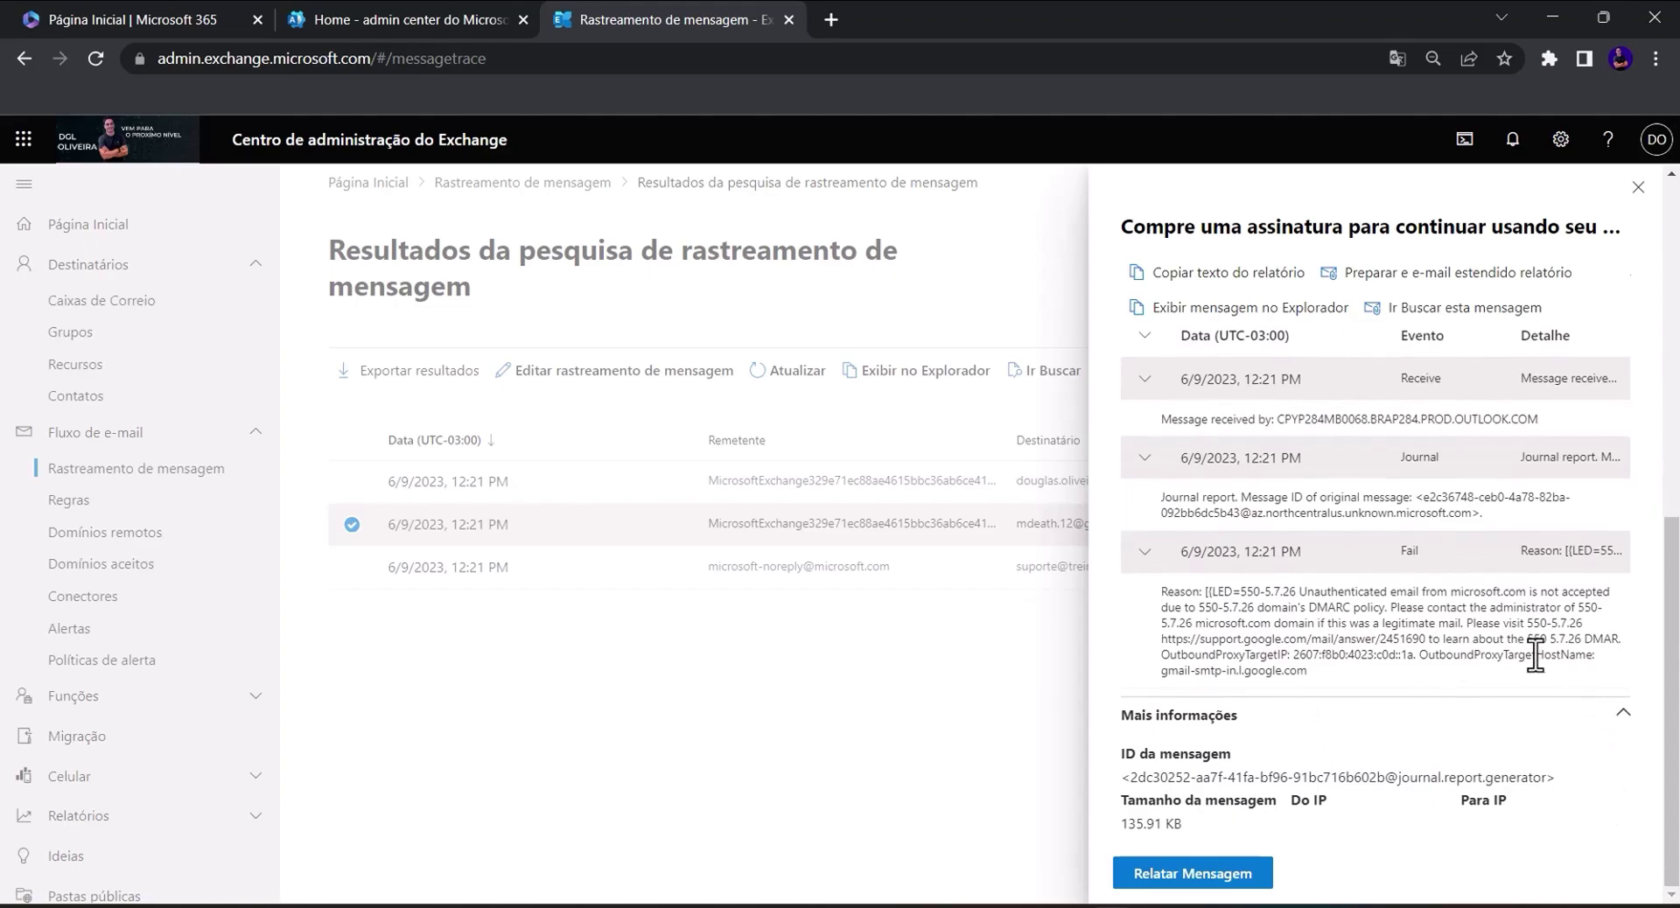
{"action": "left_click_drag", "start_coordinate": [1331, 624], "coordinate": [1403, 632]}
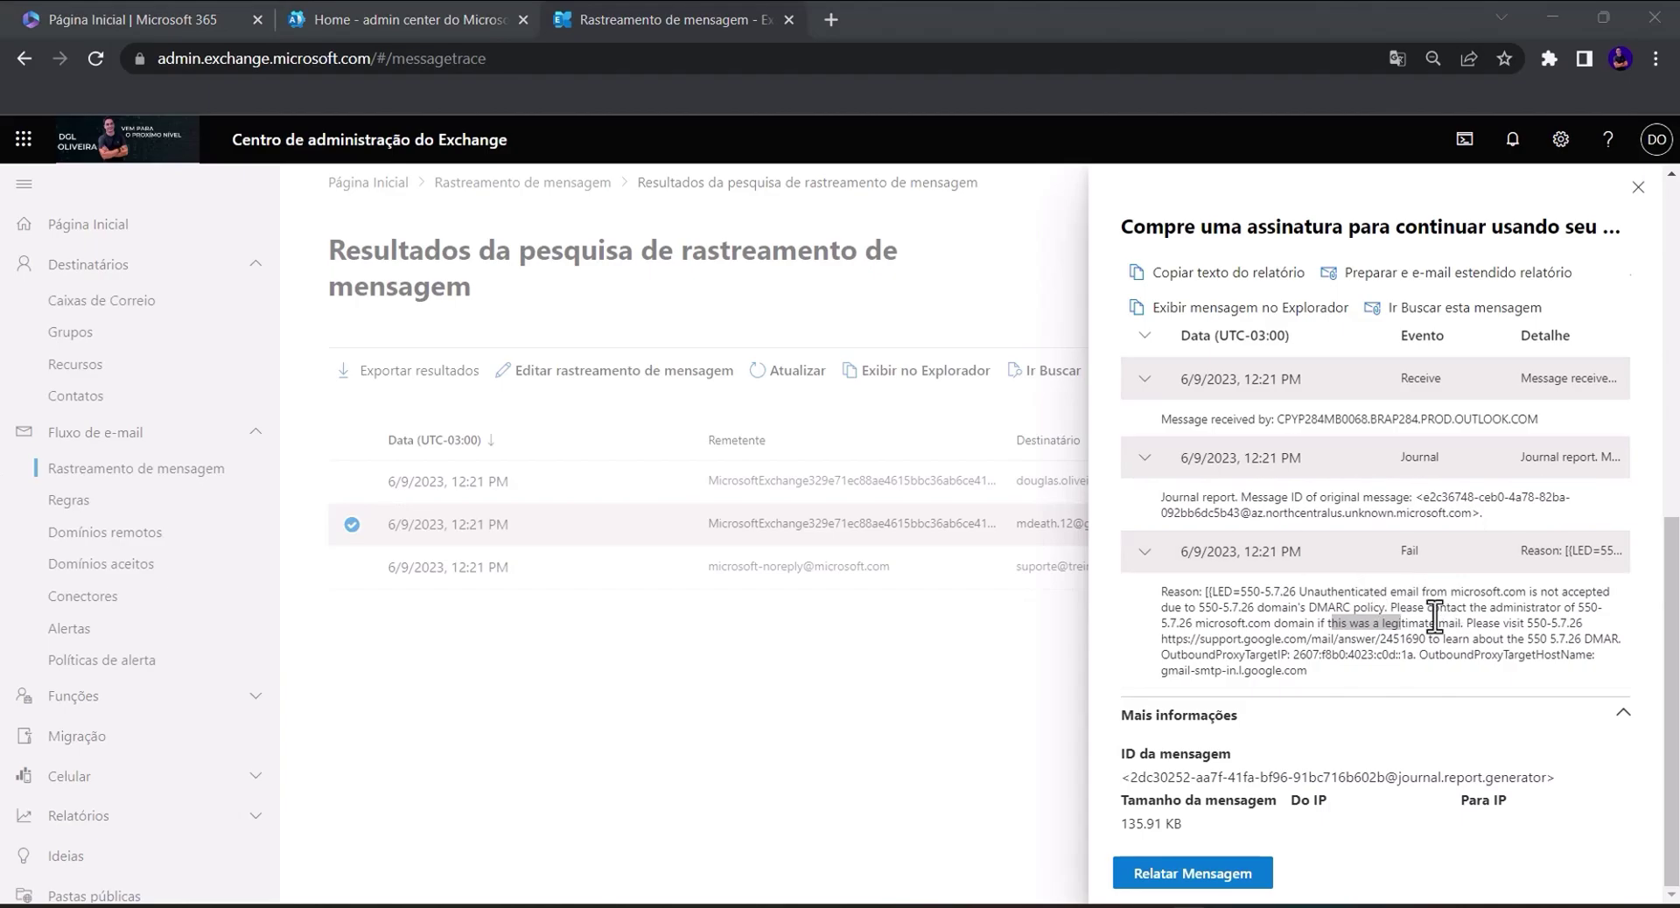
- Review the Journal event and the Fail event's error code, and close the failed message's details
{"action": "double_click", "coordinate": [1180, 497]}
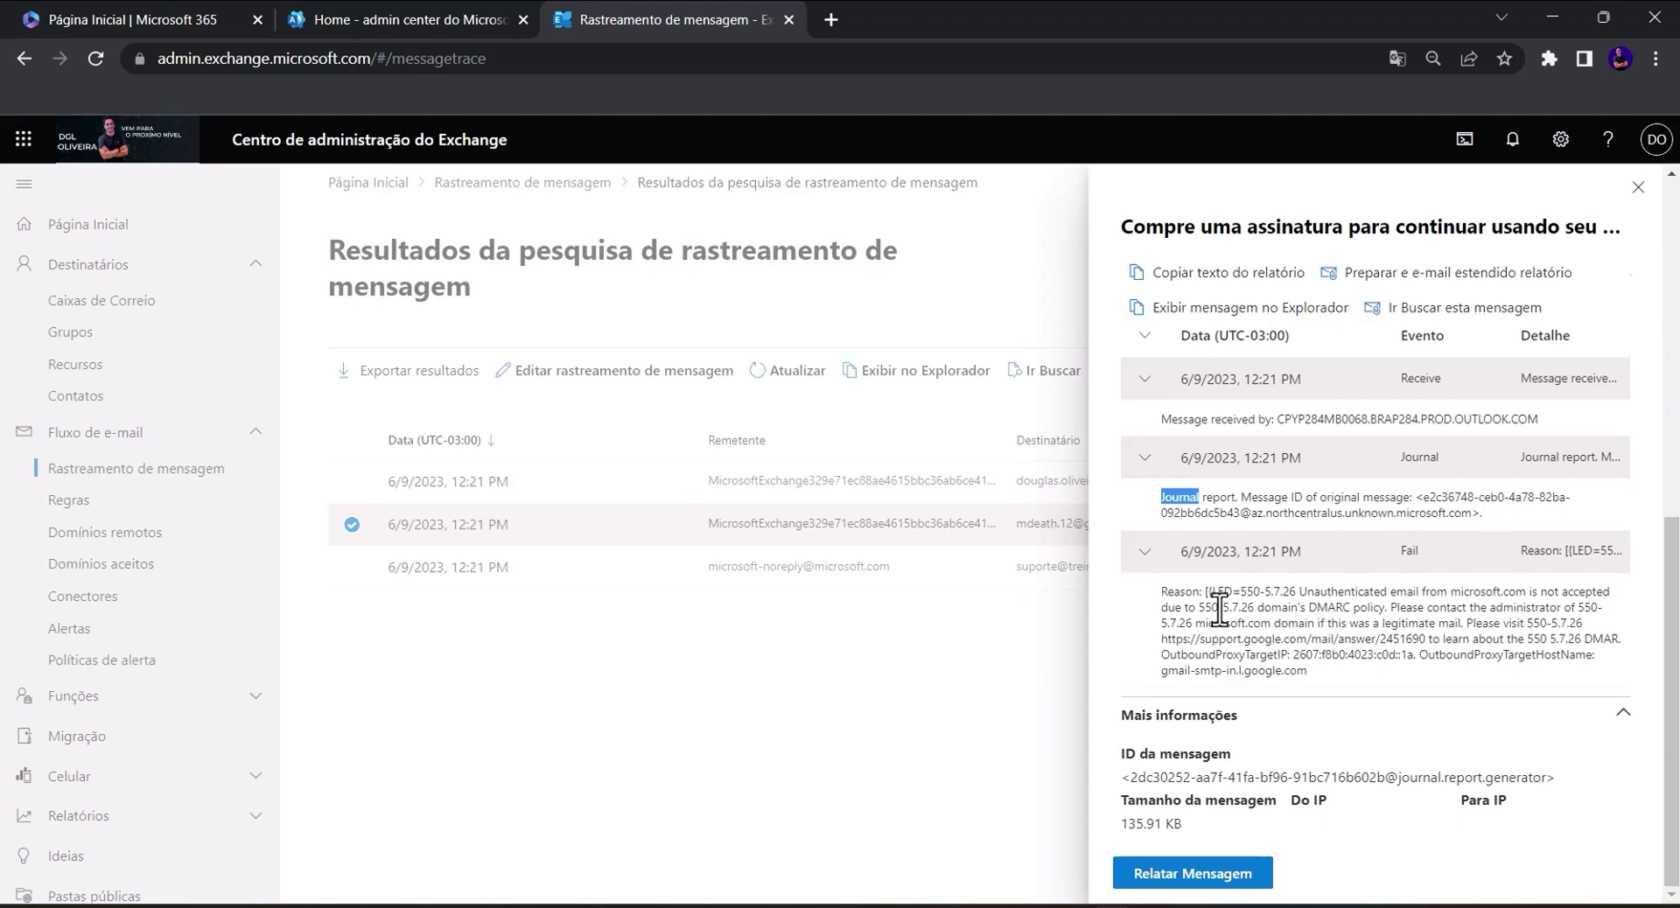
{"action": "left_click_drag", "start_coordinate": [1164, 598], "coordinate": [1405, 609]}
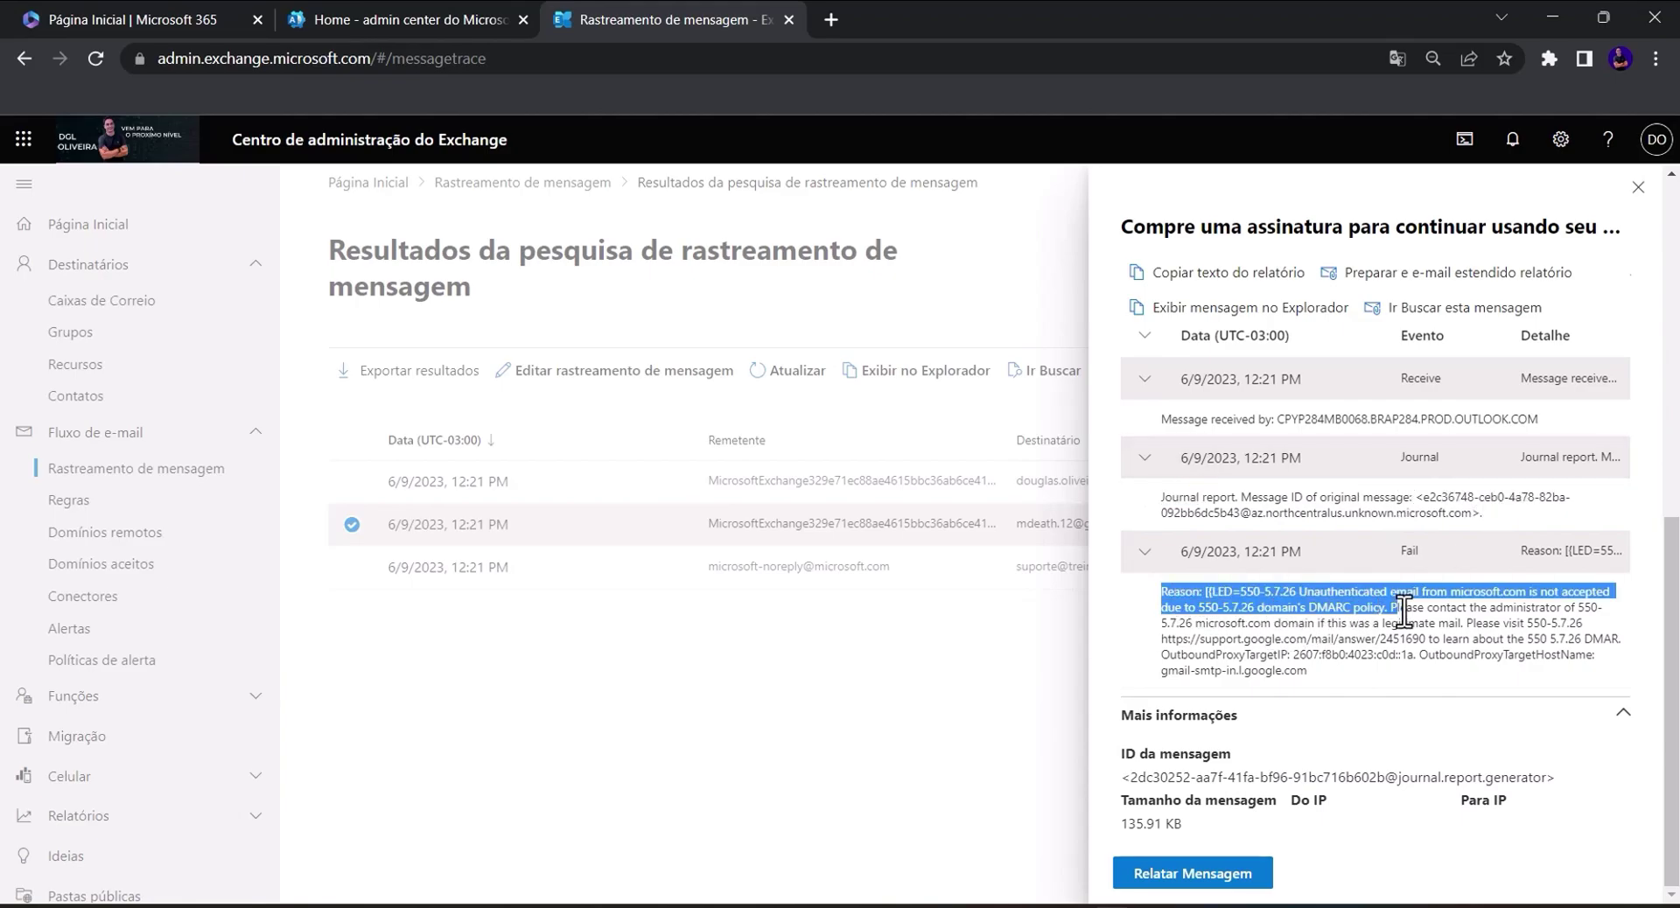
{"action": "left_click", "coordinate": [1407, 610]}
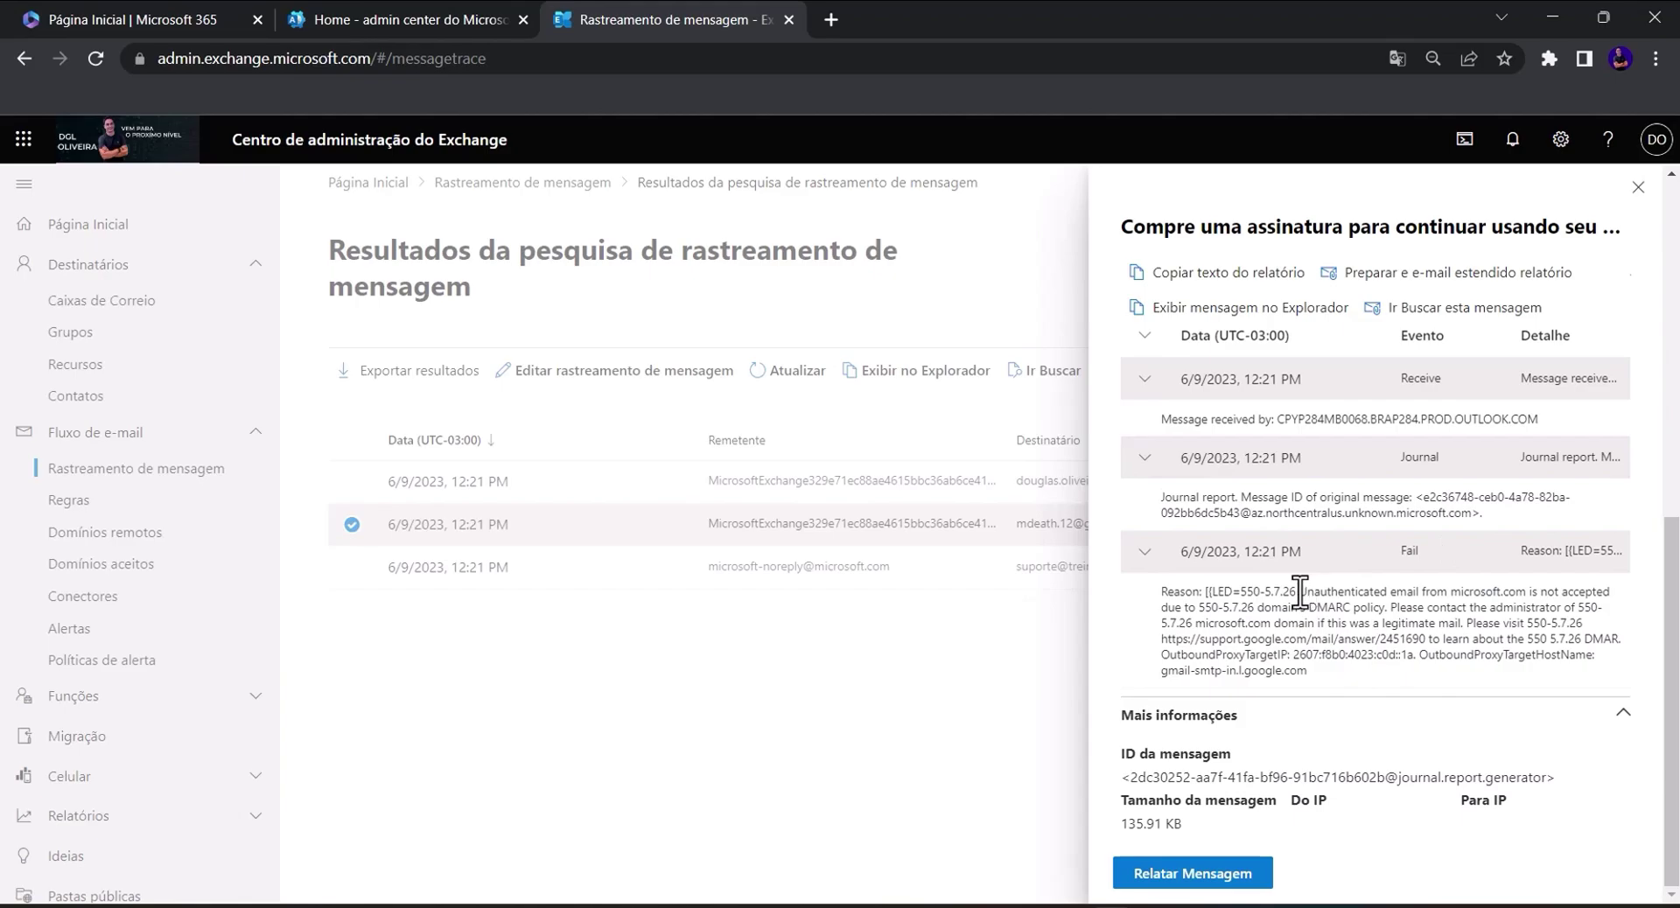
{"action": "left_click_drag", "start_coordinate": [1301, 591], "coordinate": [1211, 595]}
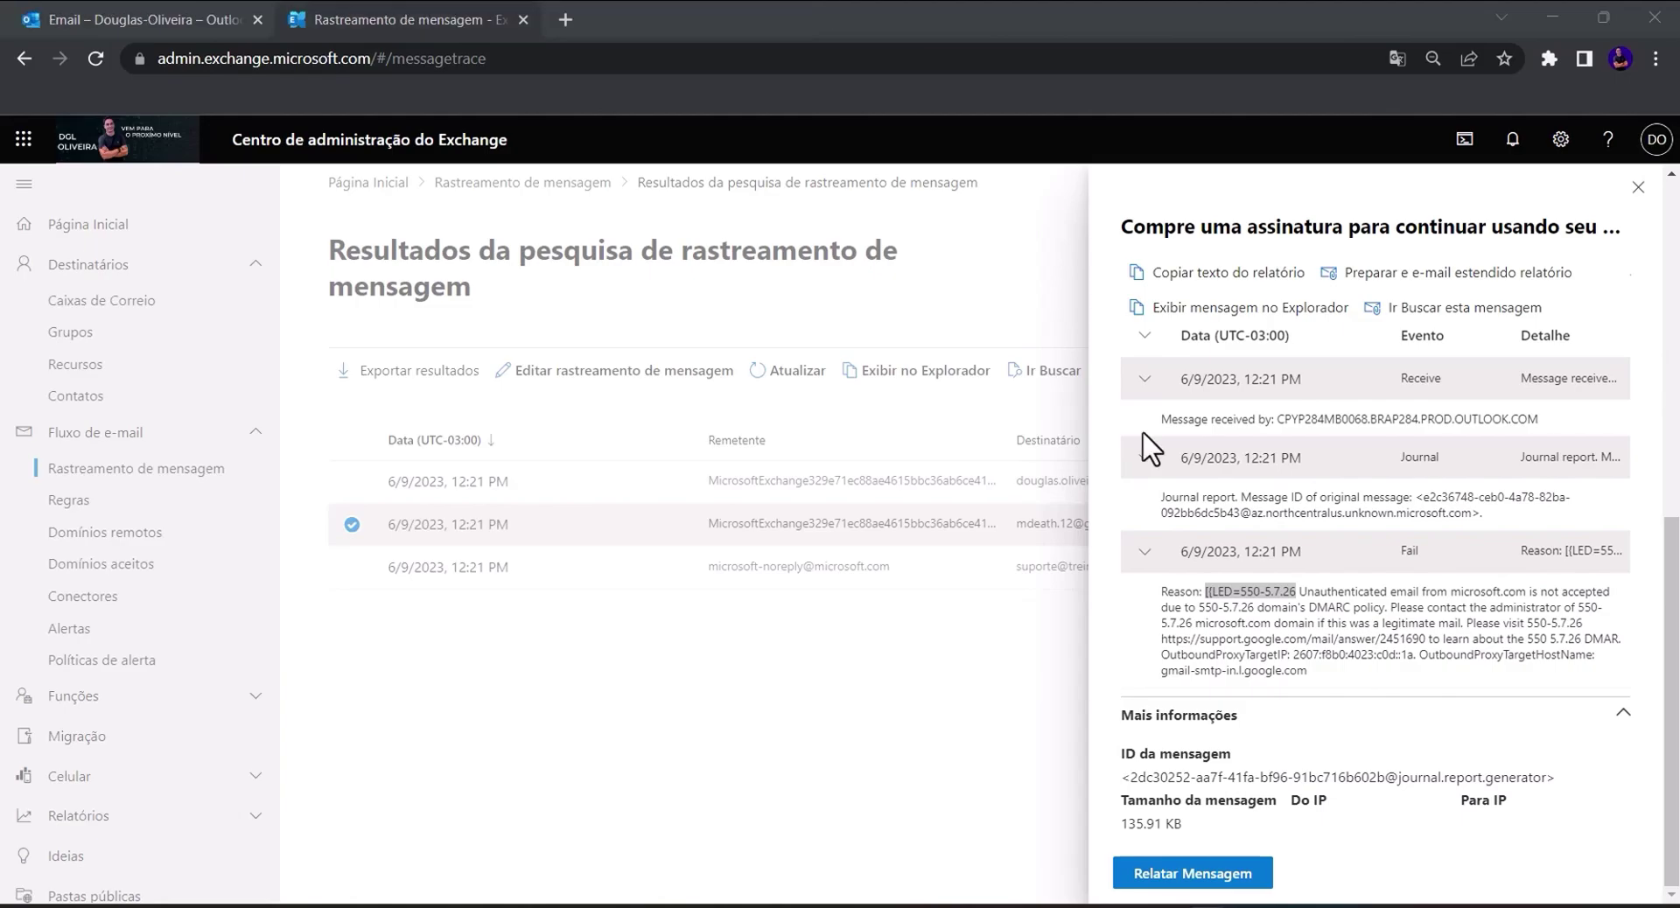
{"action": "left_click", "coordinate": [1639, 187]}
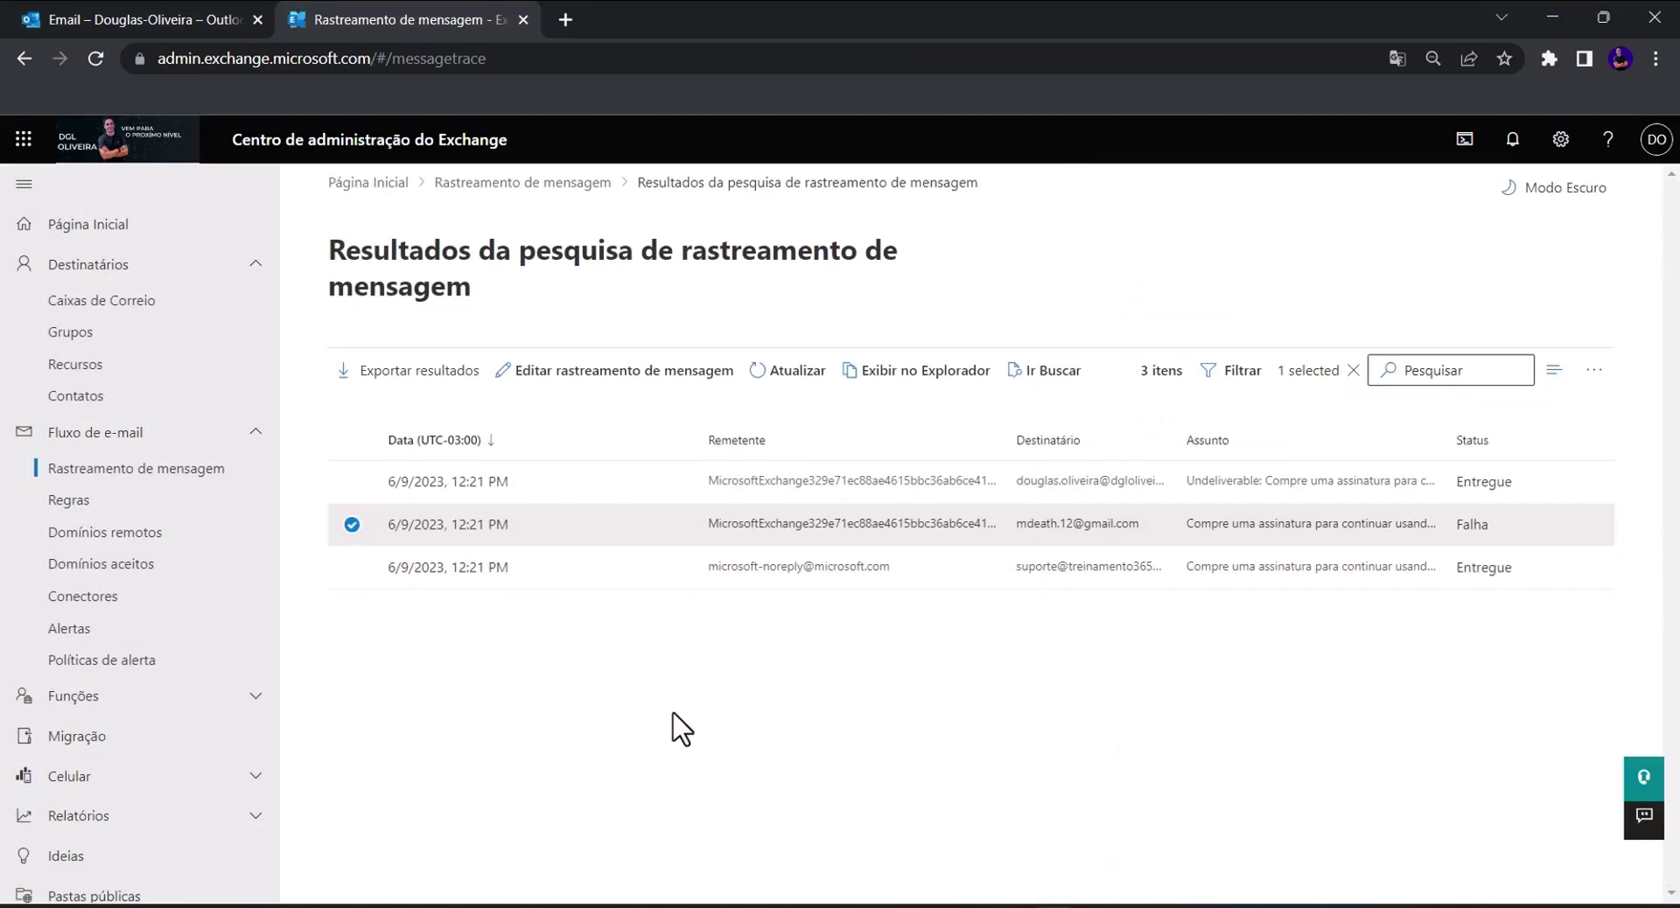
- Start a new message trace from Rastreamento de mensagem with the suggested "suporte" mailbox as its sender
{"action": "left_click", "coordinate": [560, 184]}
{"action": "left_click", "coordinate": [408, 442]}
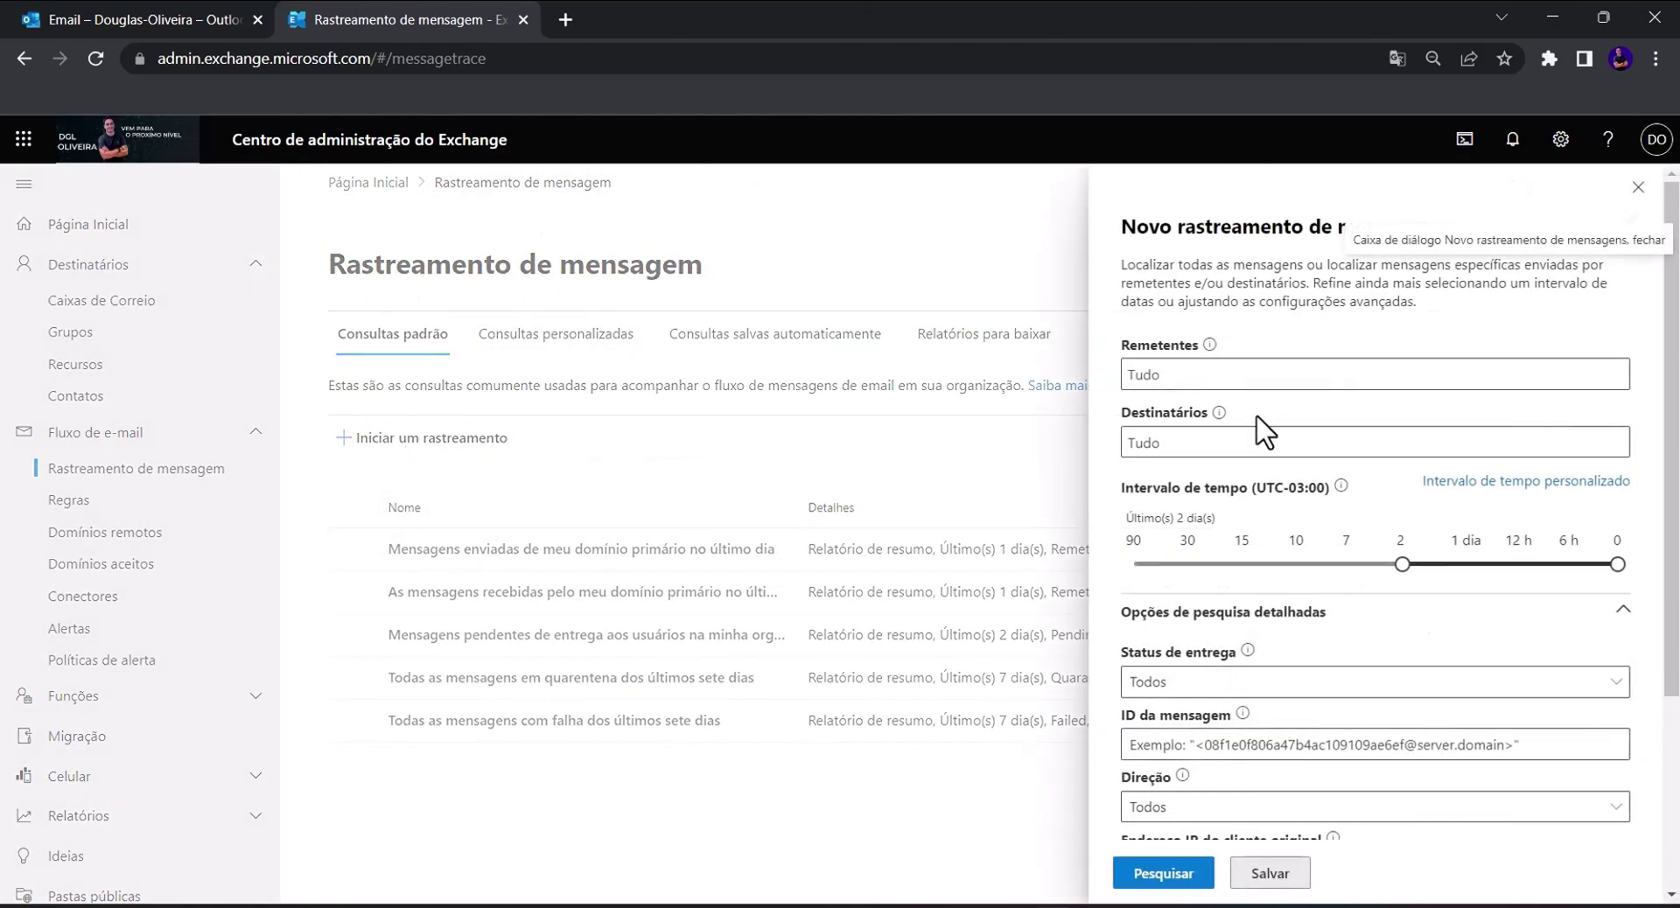
{"action": "left_click", "coordinate": [1180, 375]}
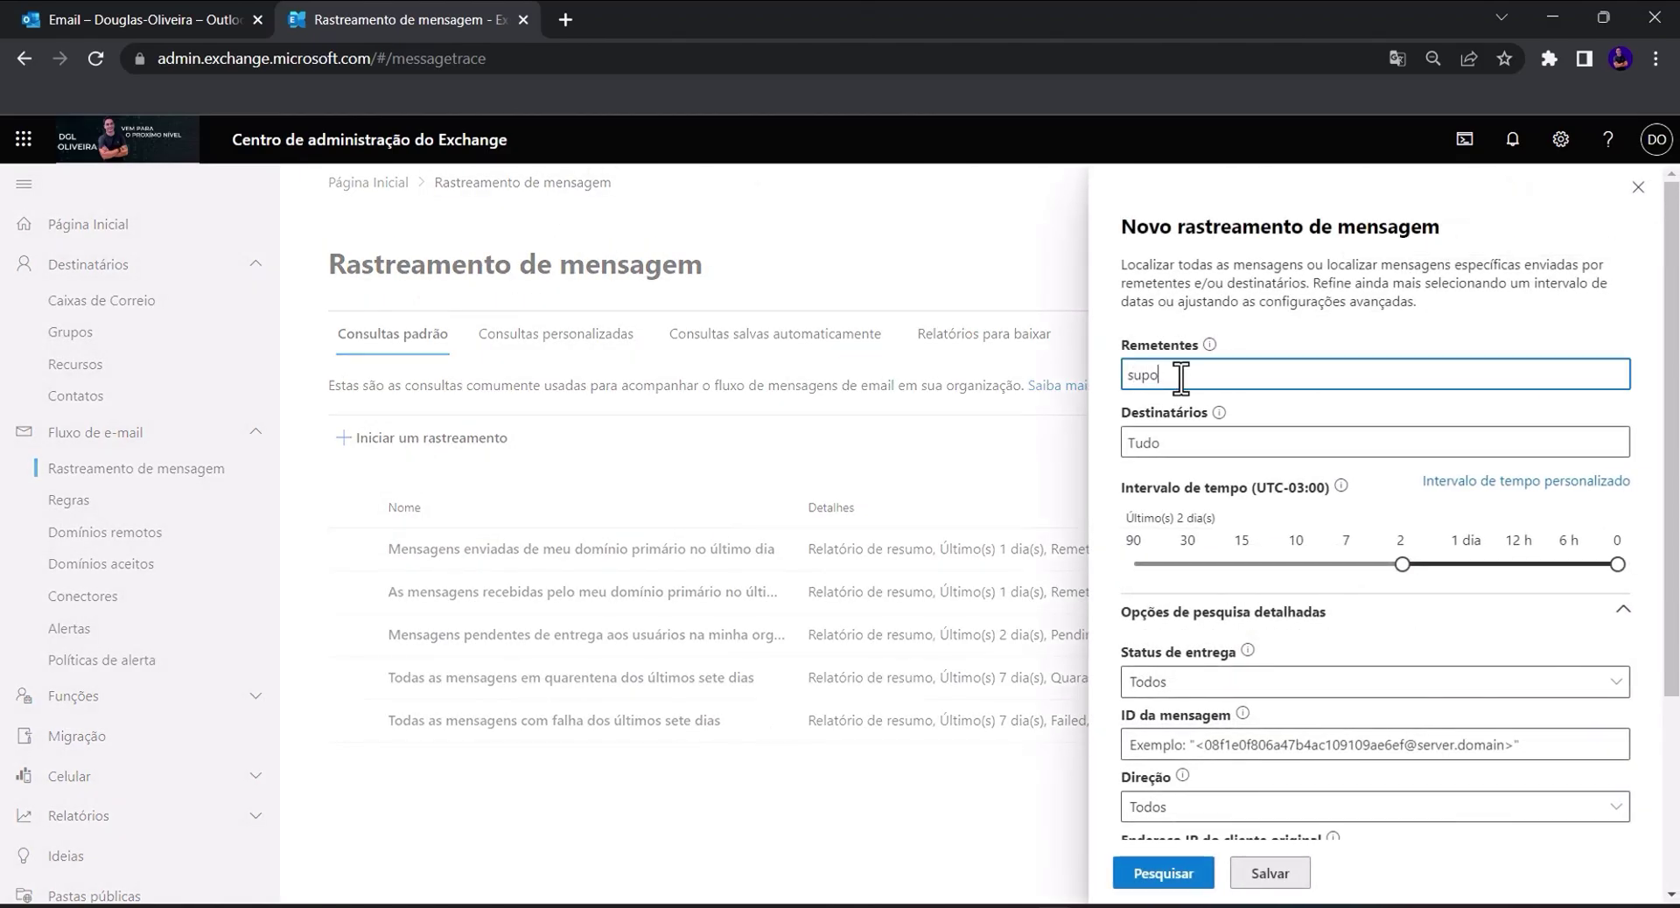
{"action": "type", "text": "suport"}
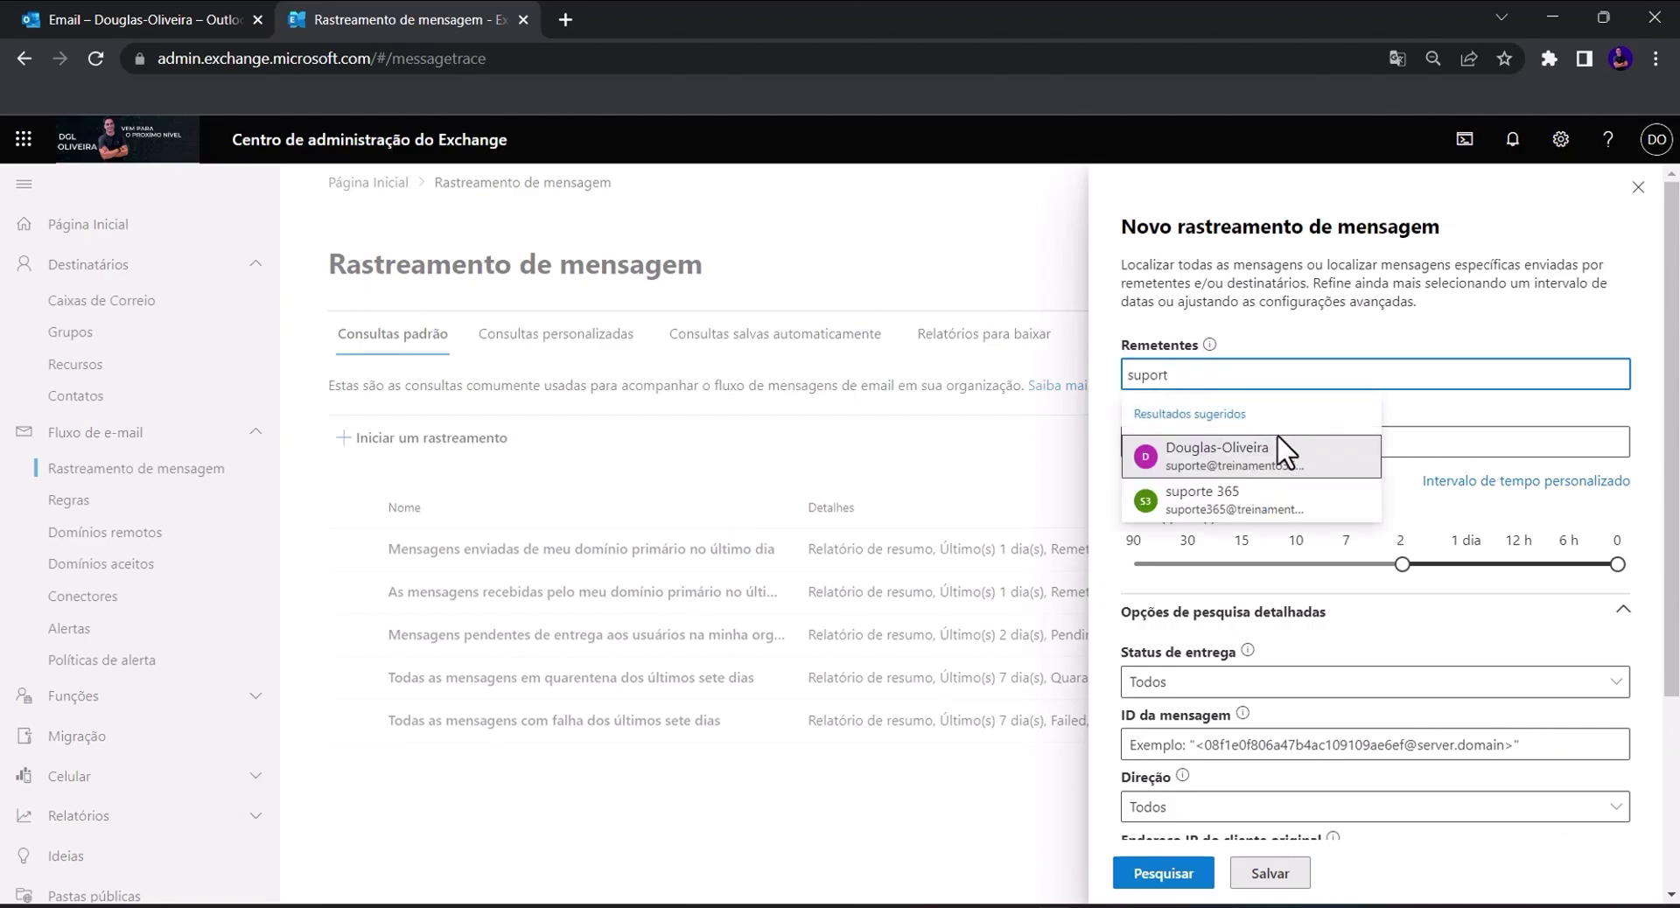
{"action": "left_click", "coordinate": [1278, 486]}
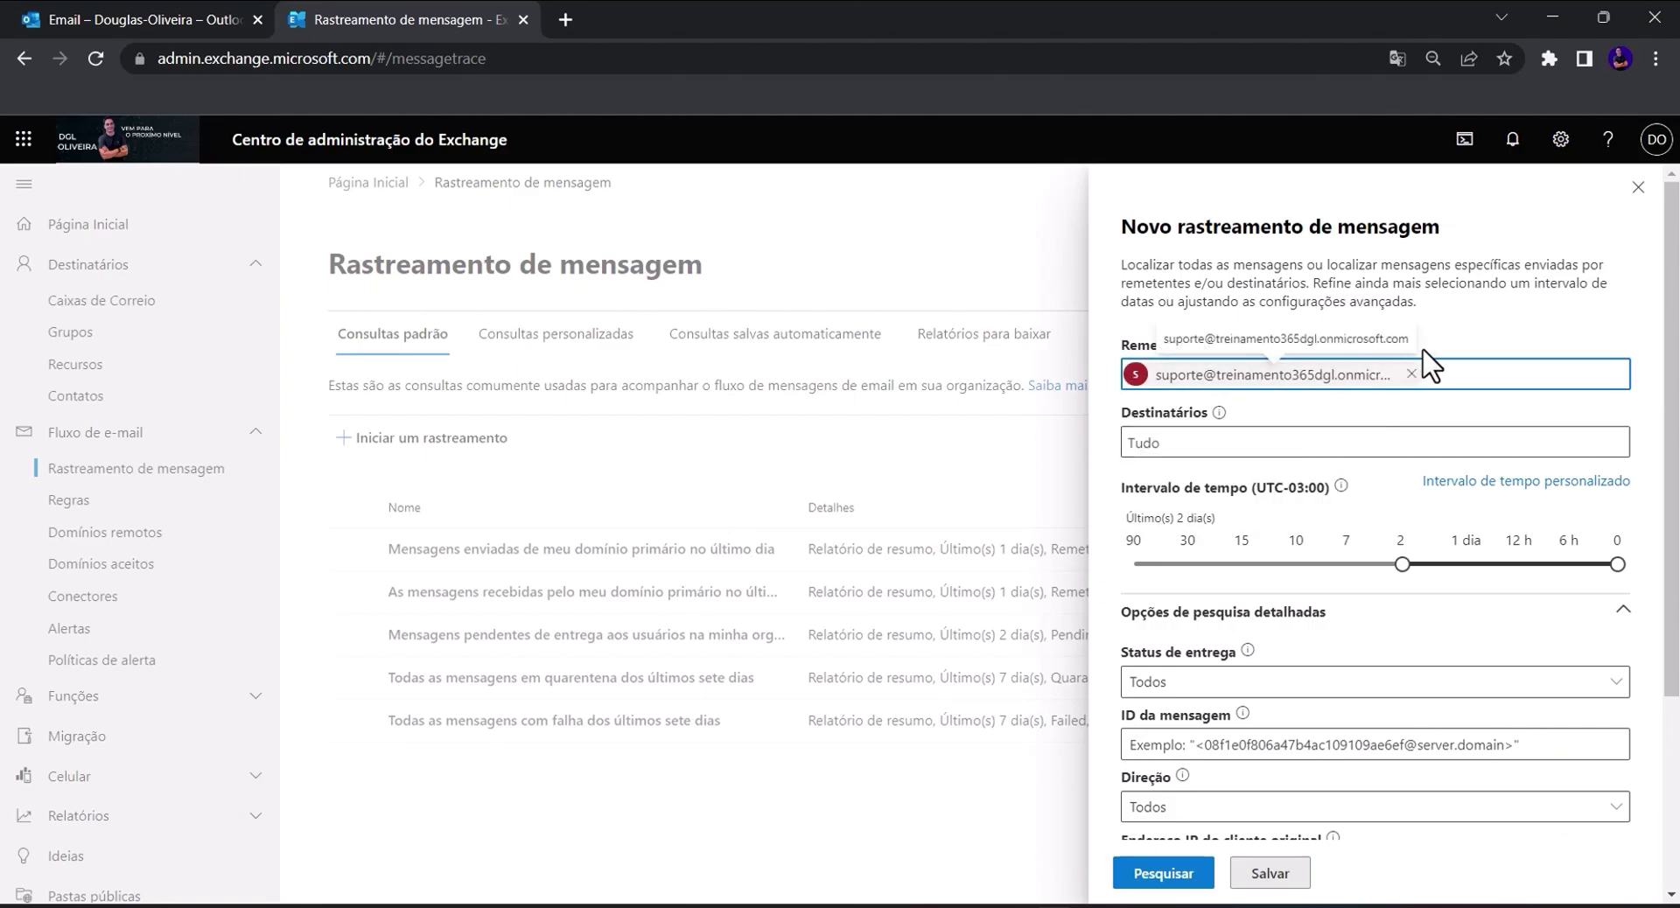
- Set the trace's time range to the last 10 days and run it as a Relatório de resumo
{"action": "left_click_drag", "start_coordinate": [1403, 565], "coordinate": [1296, 565]}
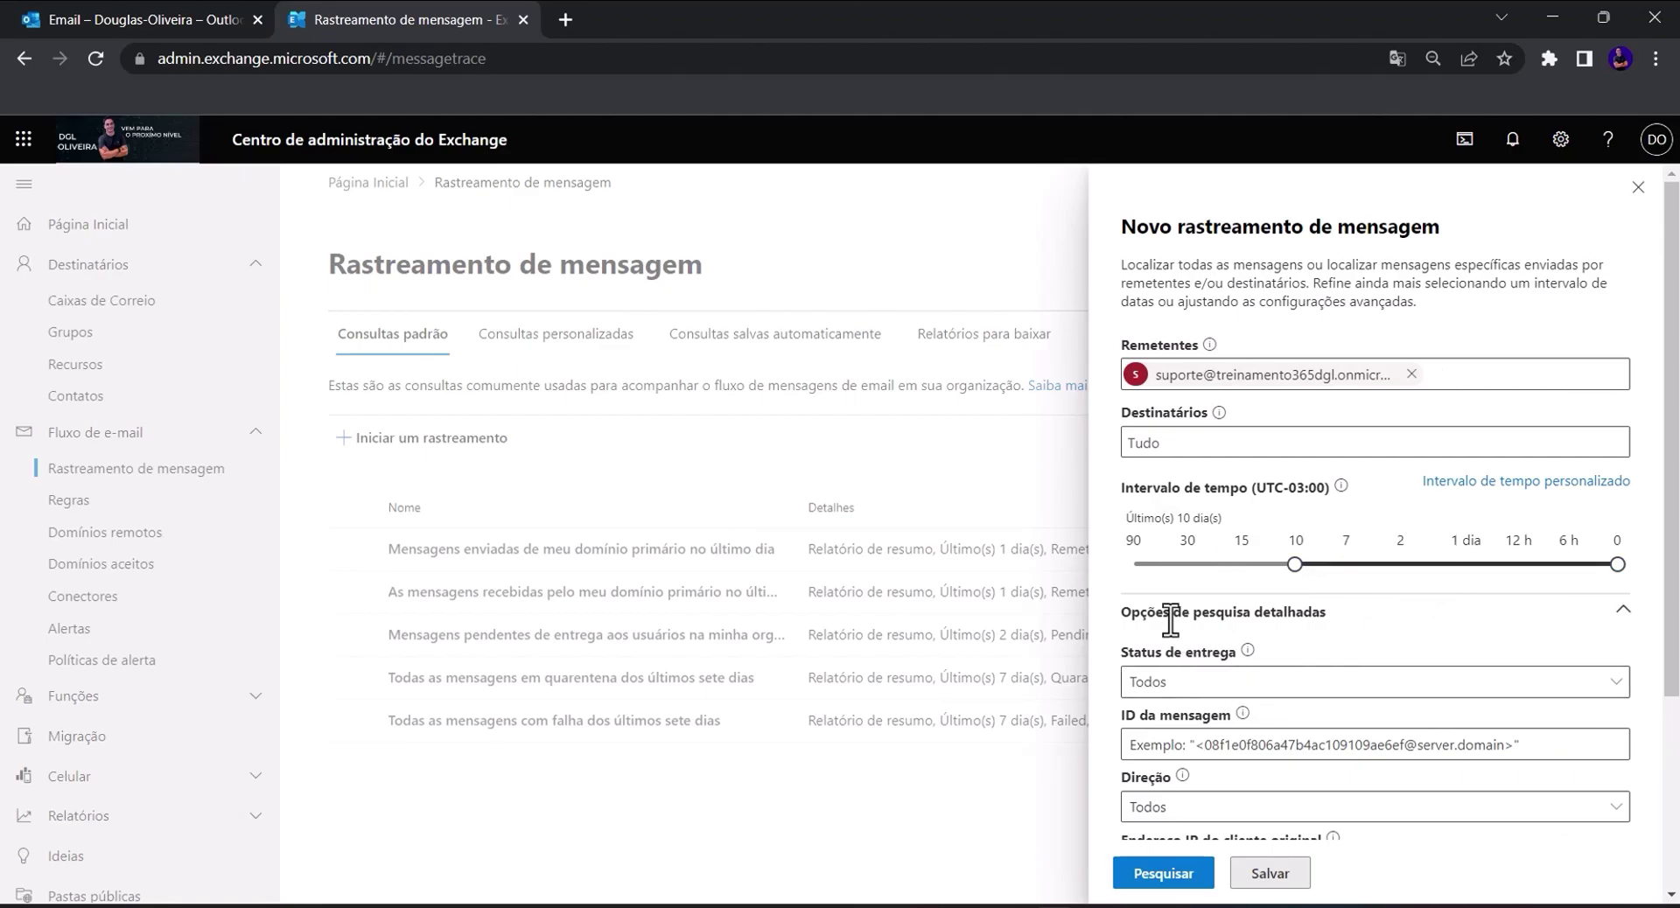
{"action": "scroll", "coordinate": [1171, 620], "scroll_direction": "down", "scroll_amount": 3}
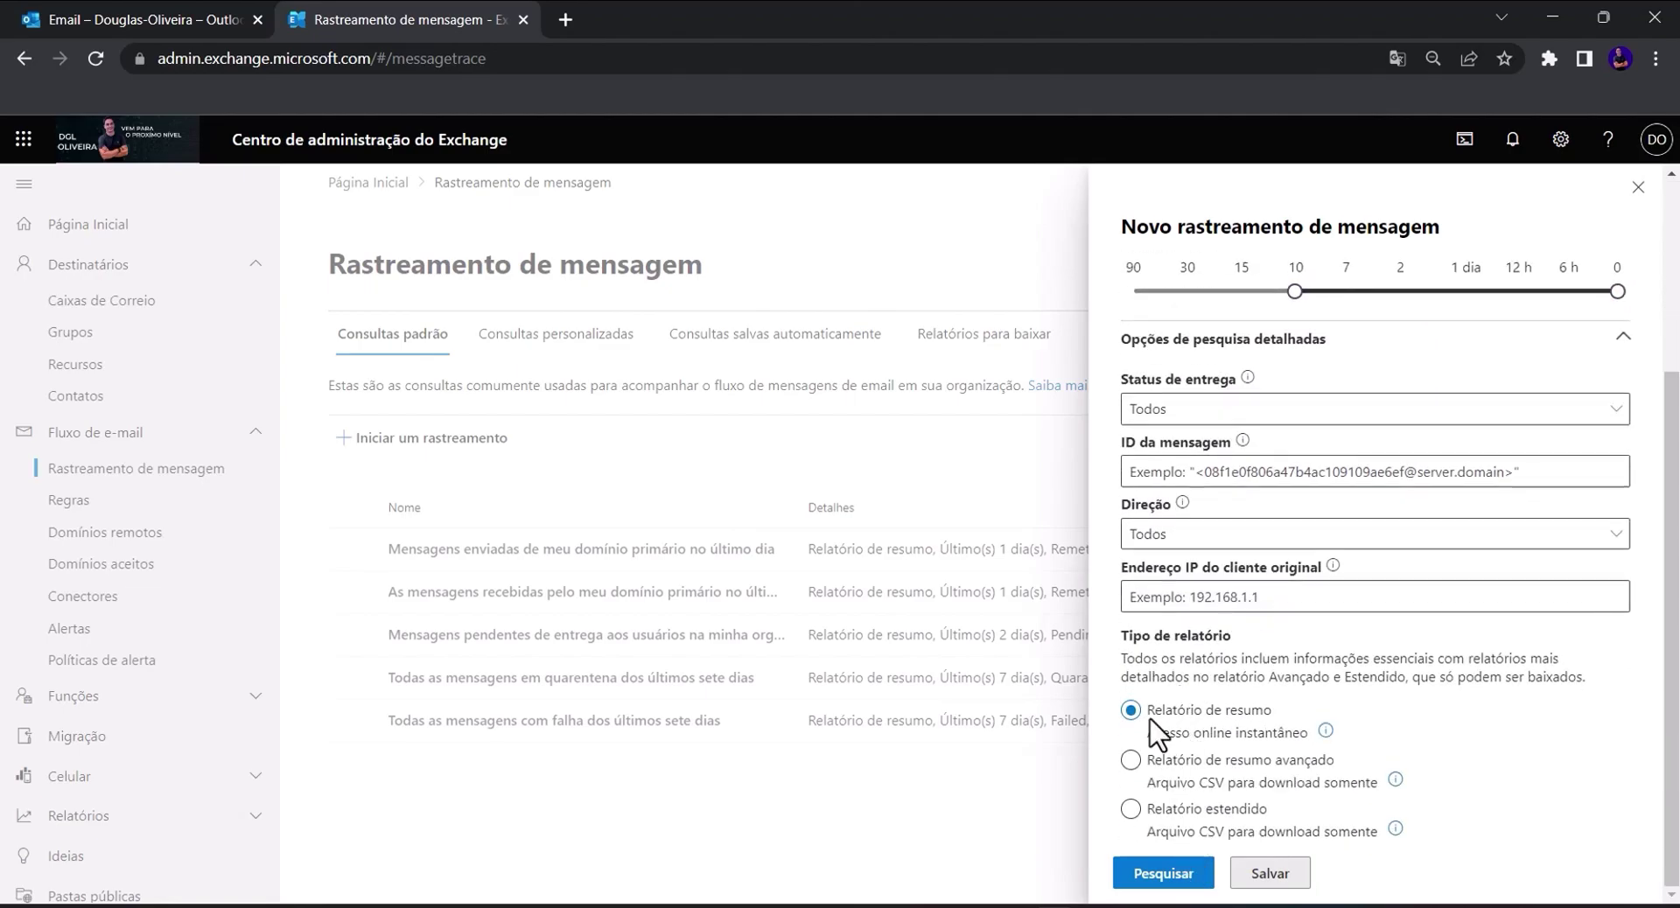
{"action": "left_click", "coordinate": [1167, 874]}
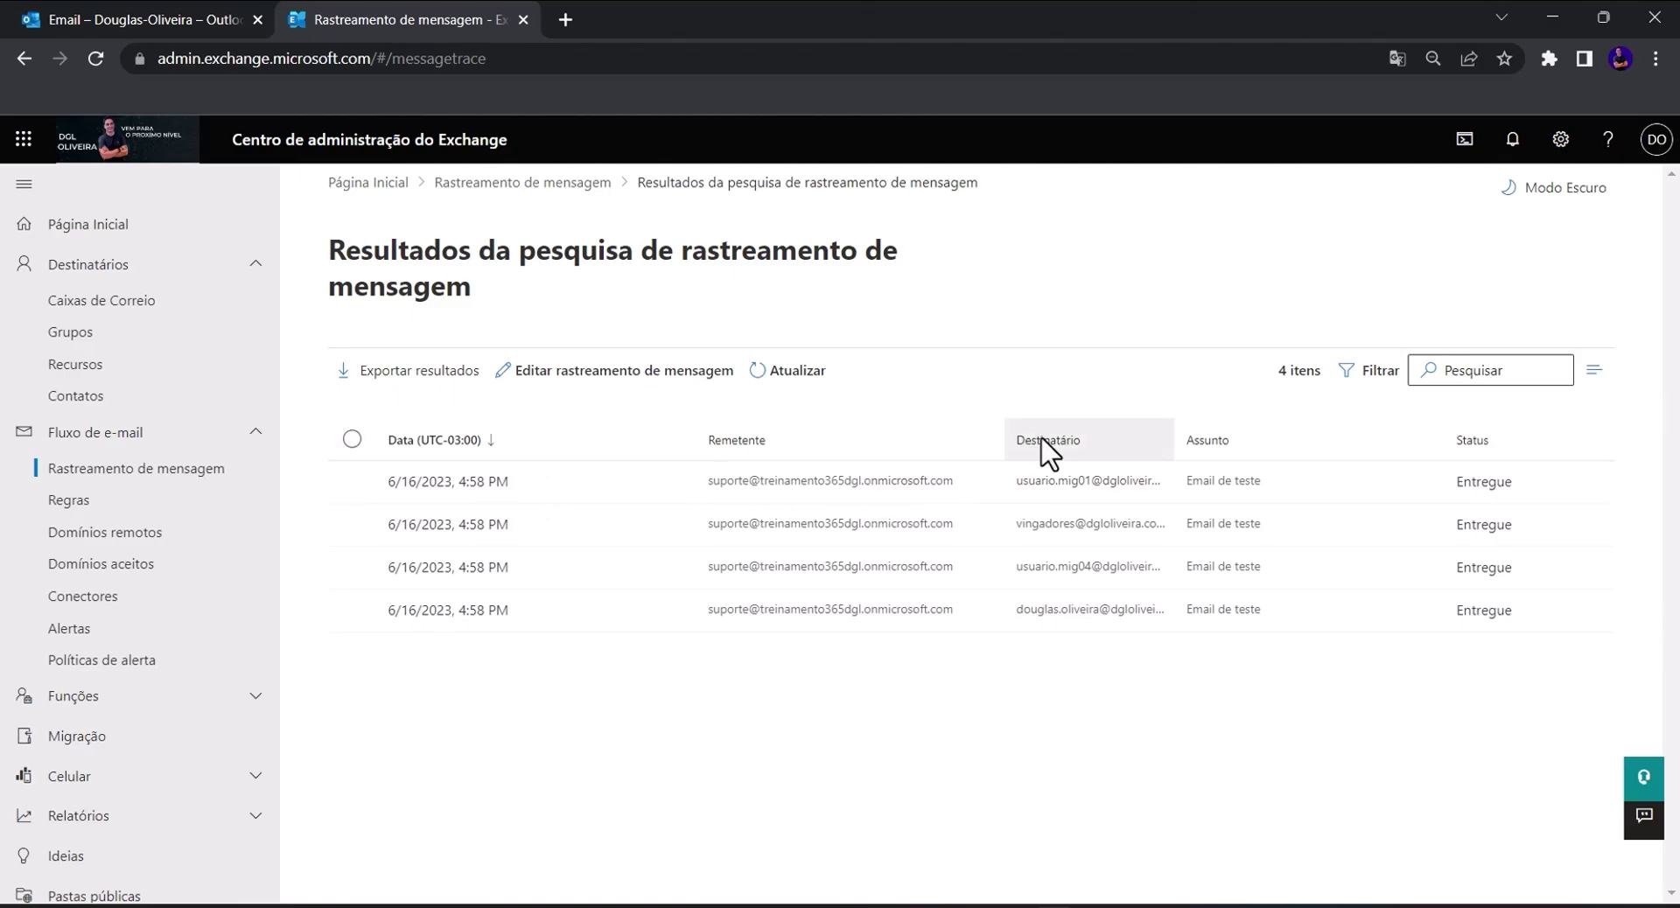
- Open the first traced "Email de teste" message and review its sender, recipient, Status and delivery time
{"action": "left_click", "coordinate": [1025, 495]}
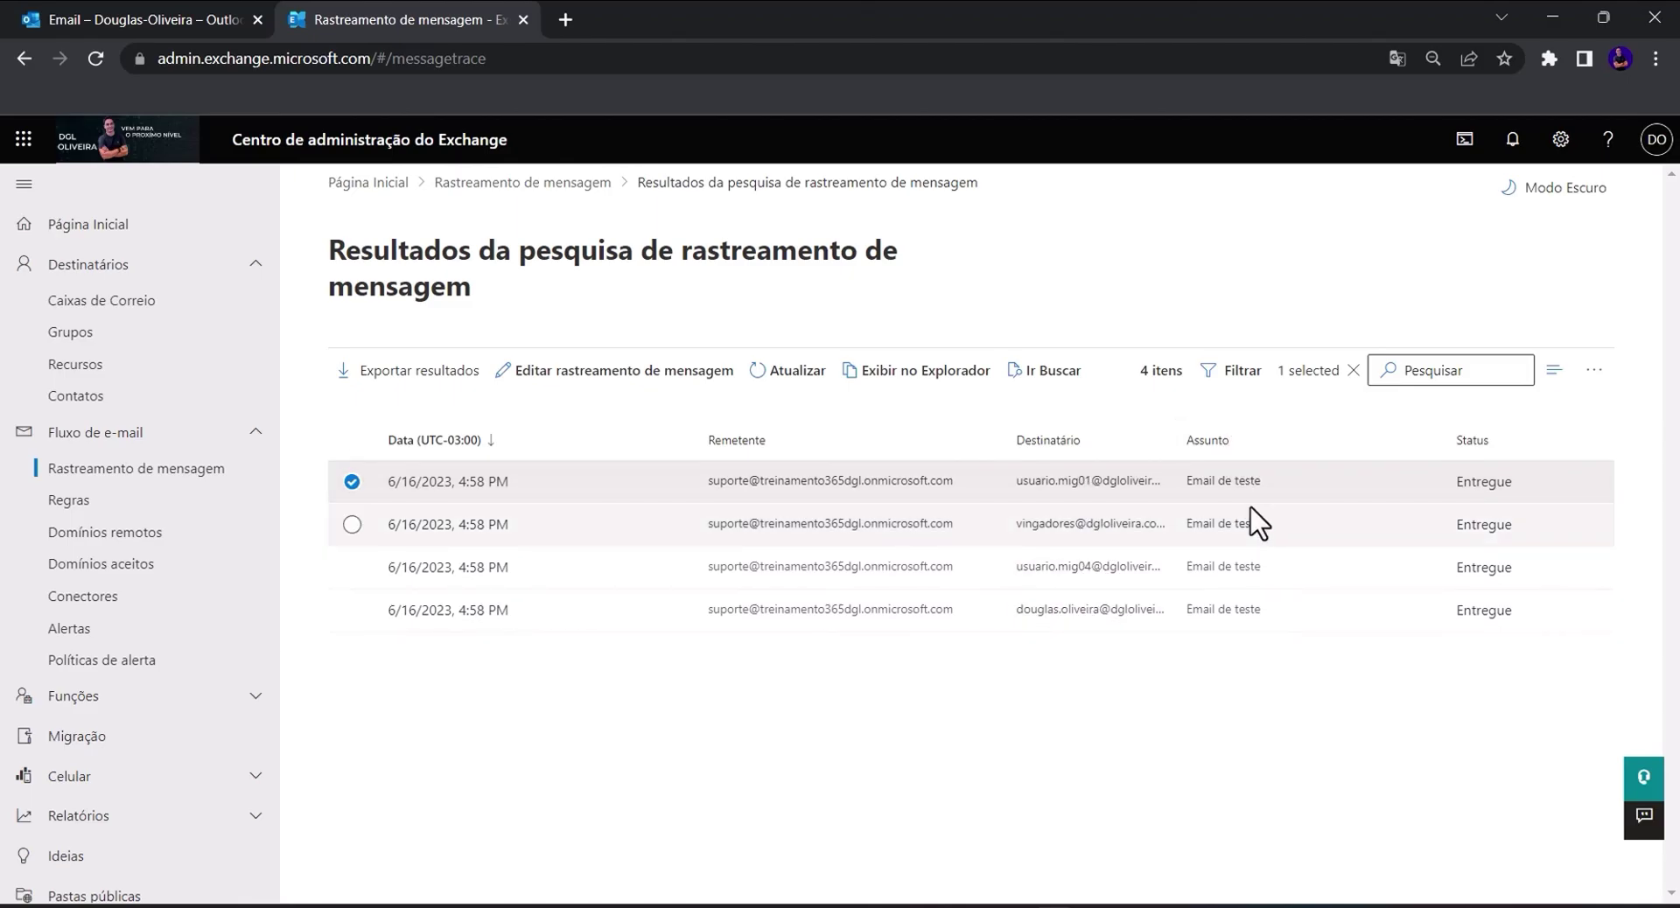
{"action": "left_click", "coordinate": [490, 487]}
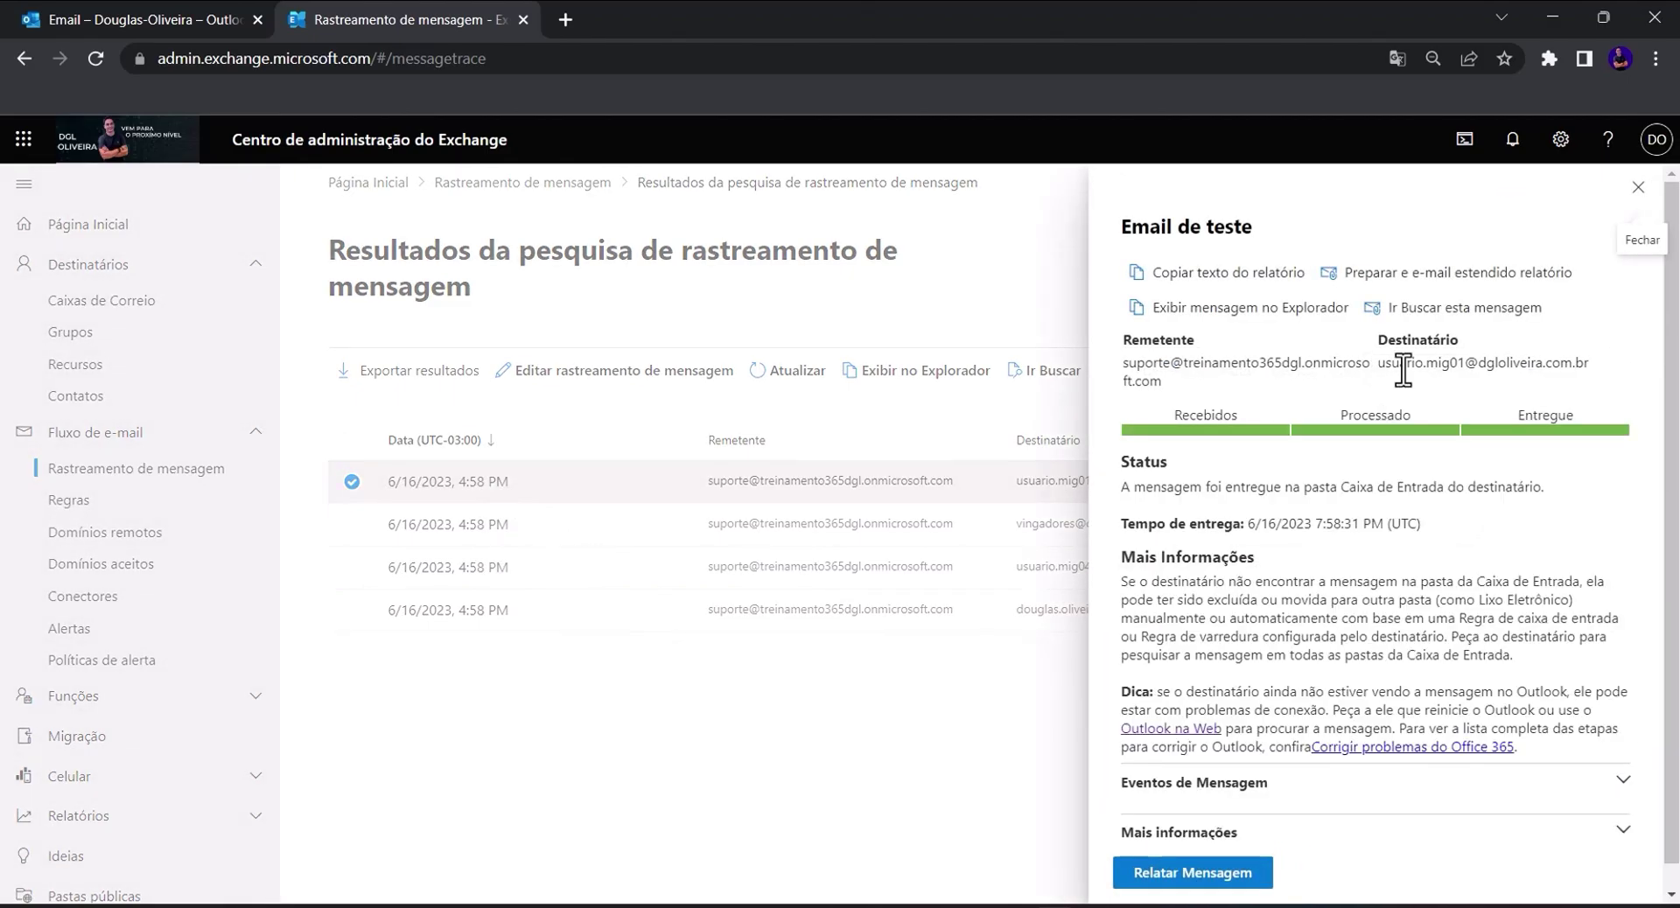
{"action": "left_click_drag", "start_coordinate": [1133, 340], "coordinate": [1238, 347]}
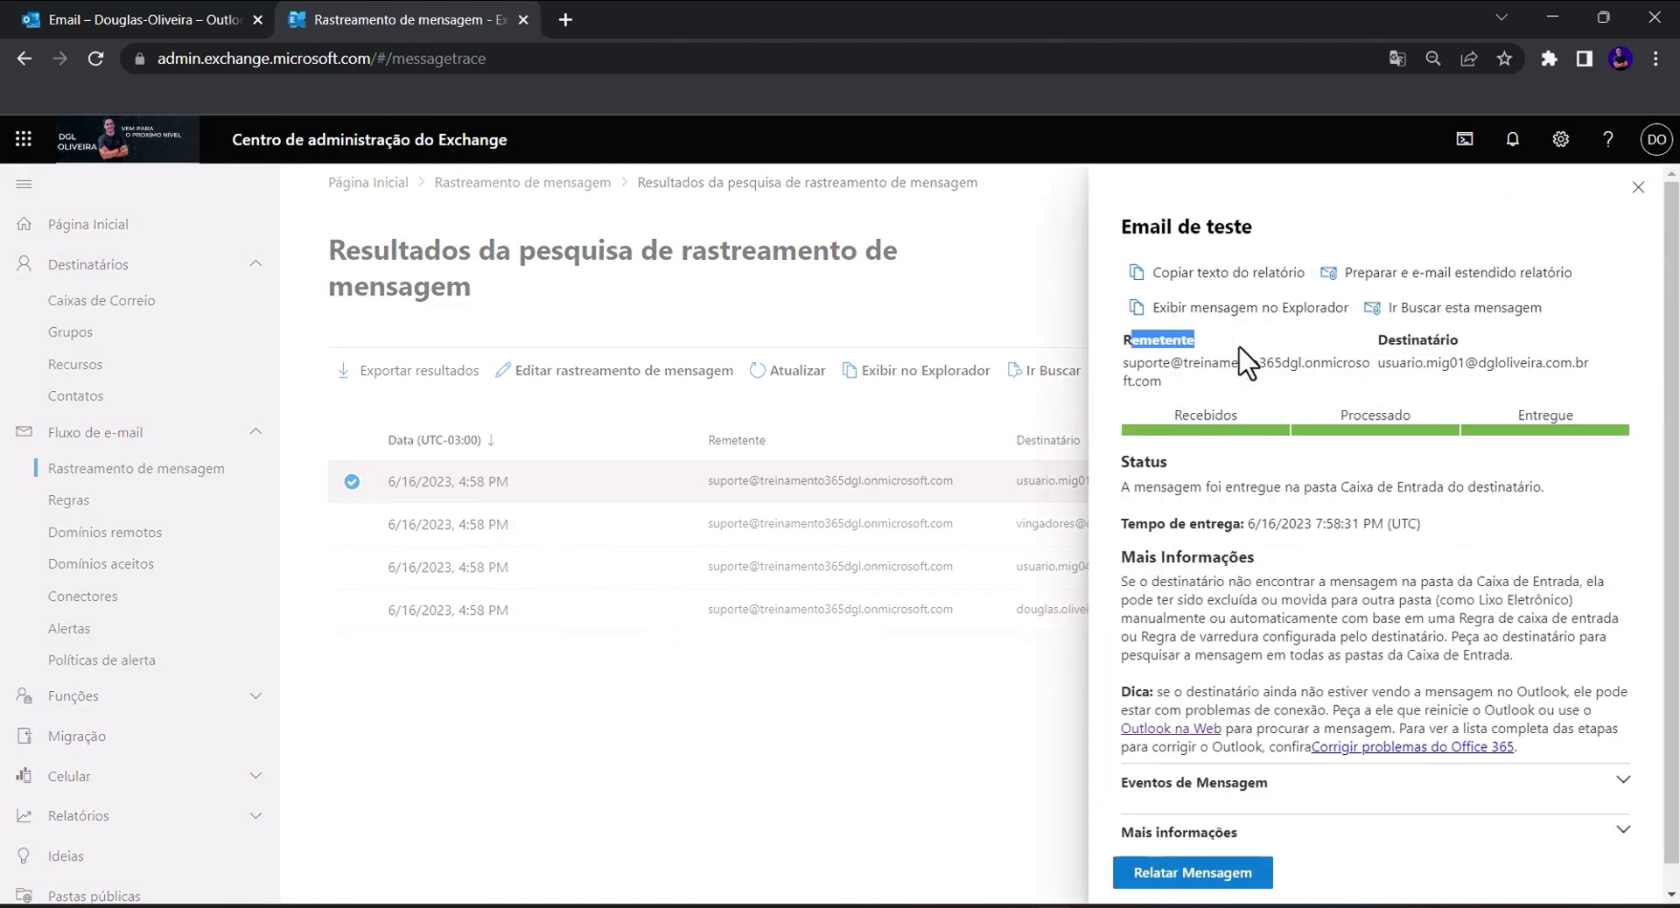
{"action": "left_click_drag", "start_coordinate": [1389, 342], "coordinate": [1460, 350]}
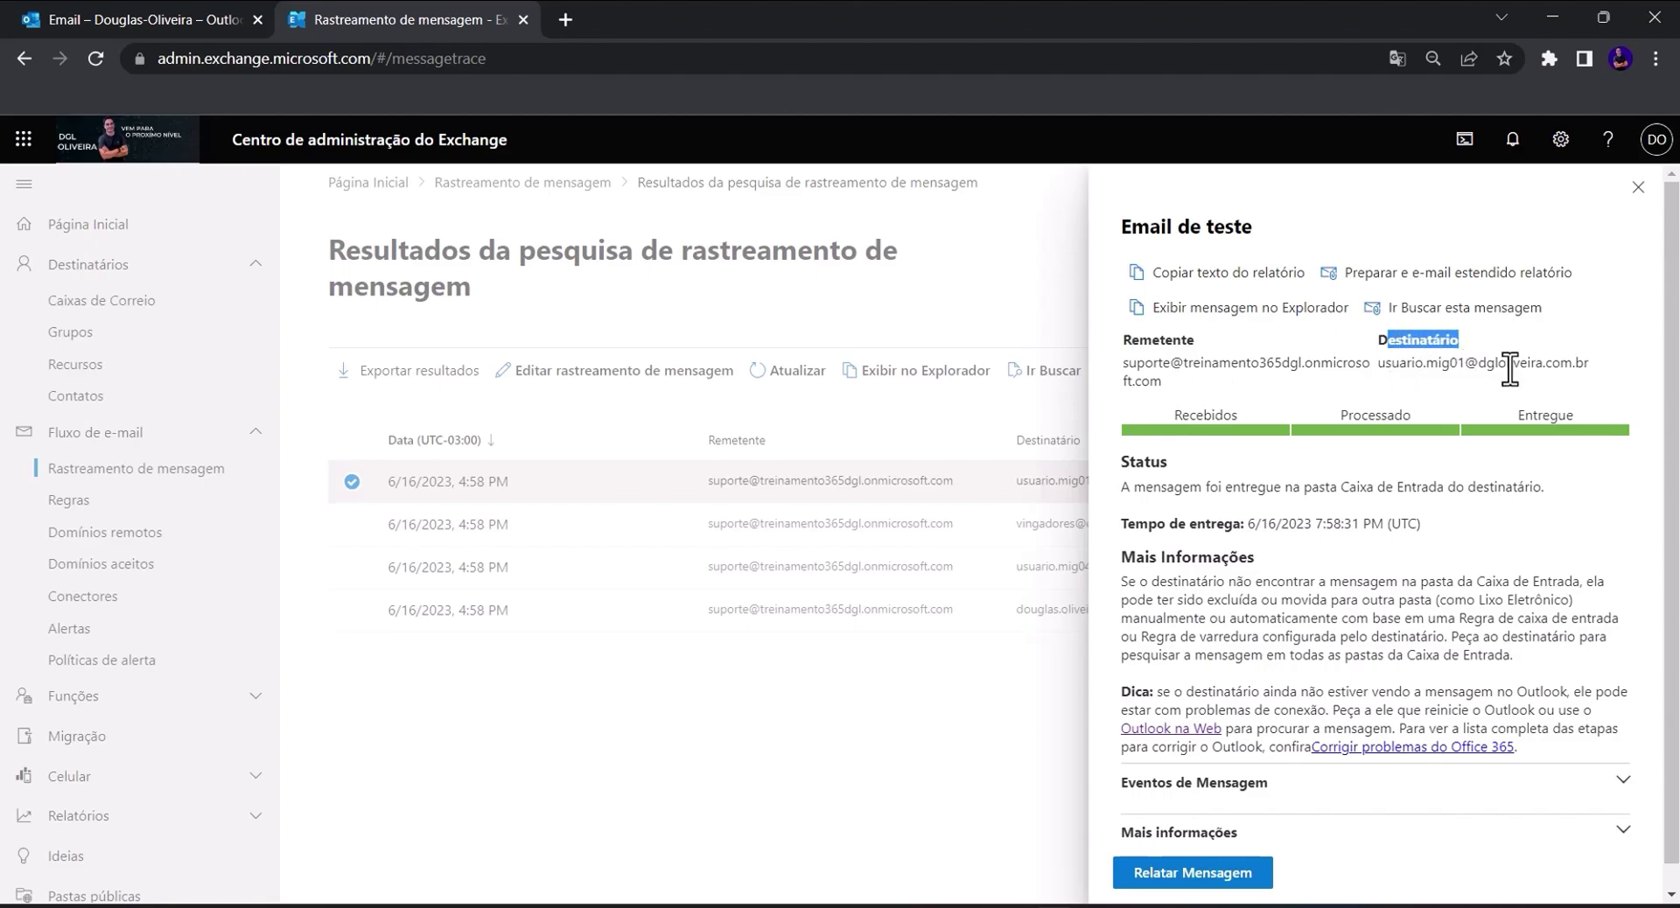
{"action": "left_click_drag", "start_coordinate": [1123, 487], "coordinate": [1436, 523]}
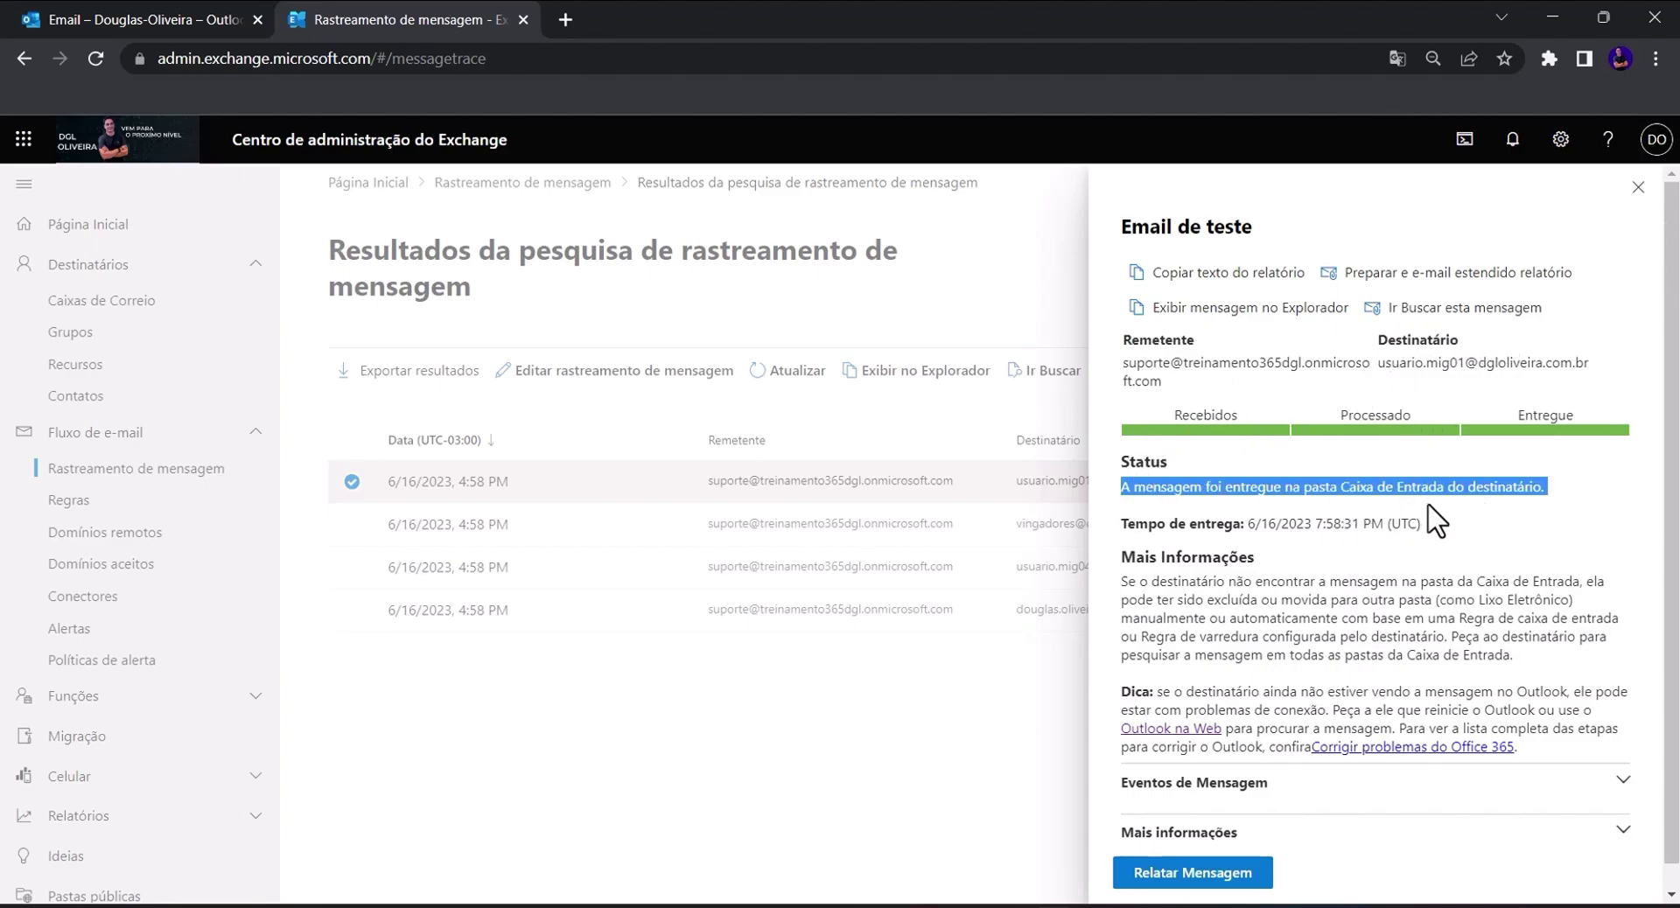
{"action": "left_click", "coordinate": [1502, 509]}
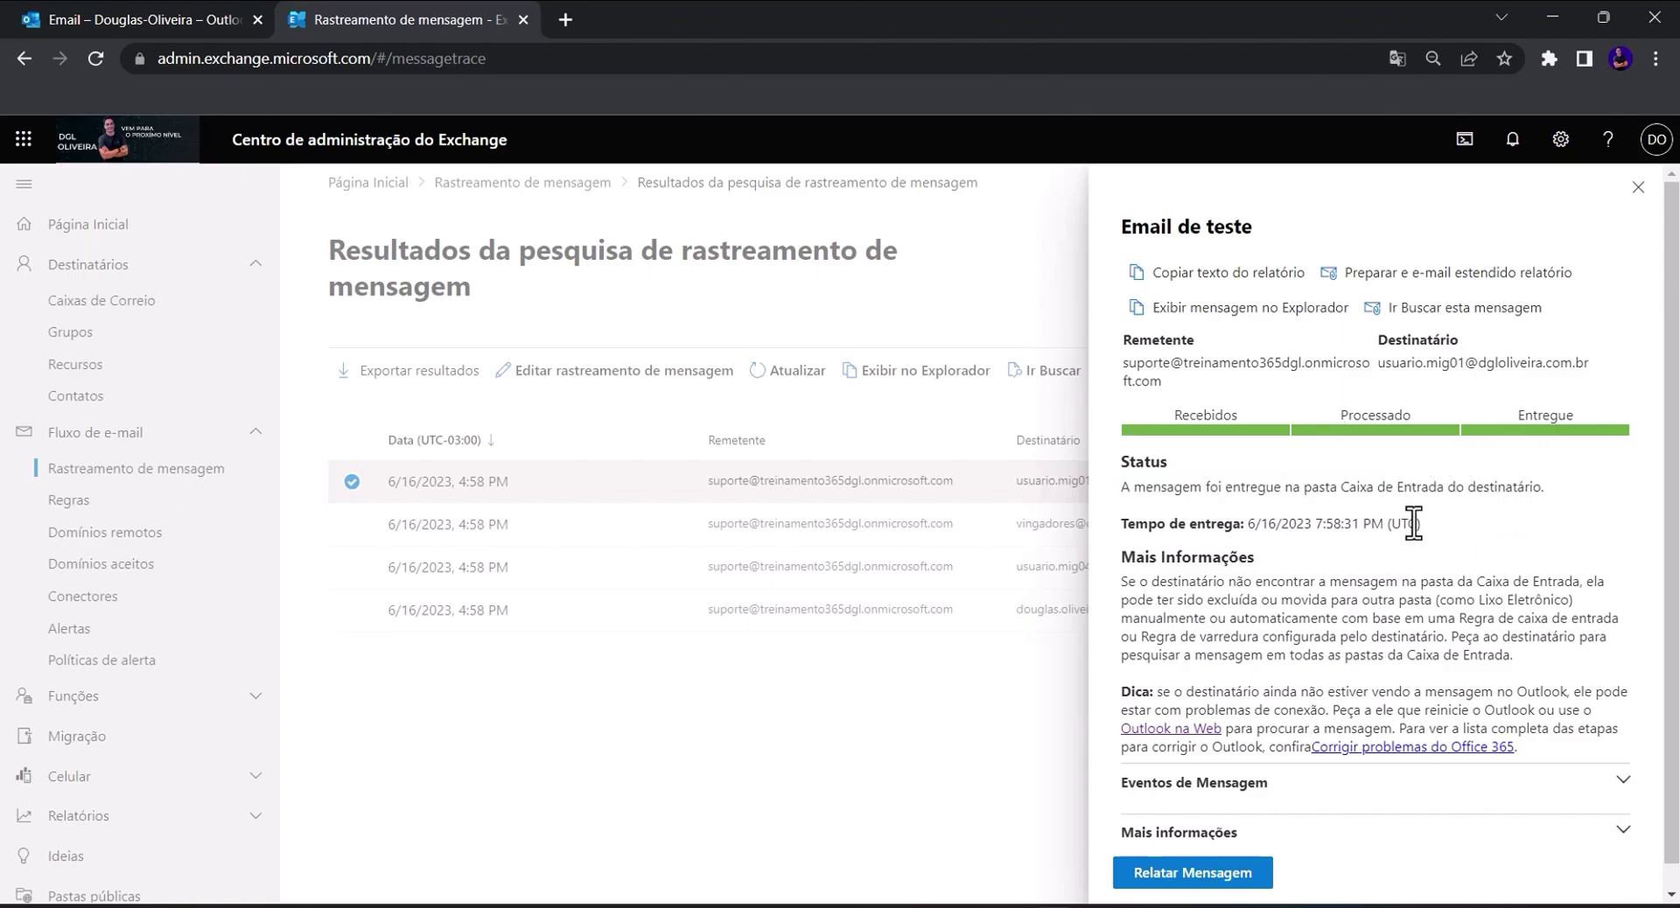
{"action": "scroll", "coordinate": [1510, 577], "scroll_direction": "down", "scroll_amount": 1}
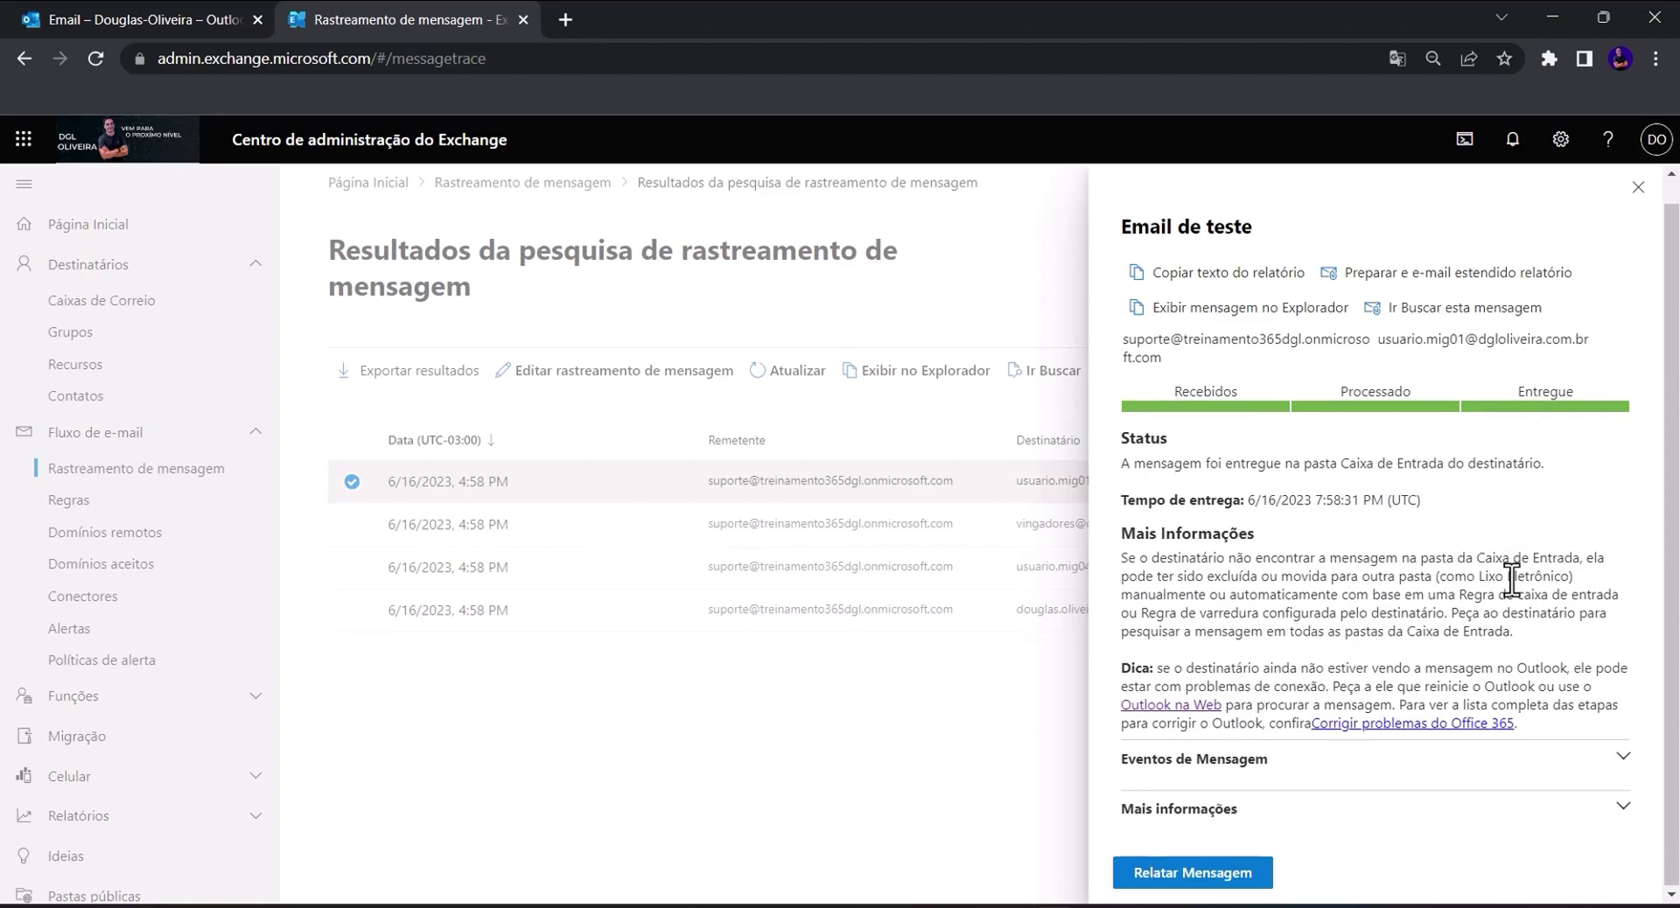
- Expand Eventos de Mensagem for the "Email de teste" message and read the Receive event's detail
{"action": "left_click", "coordinate": [1588, 781]}
{"action": "scroll", "coordinate": [1486, 696], "scroll_direction": "down", "scroll_amount": 3}
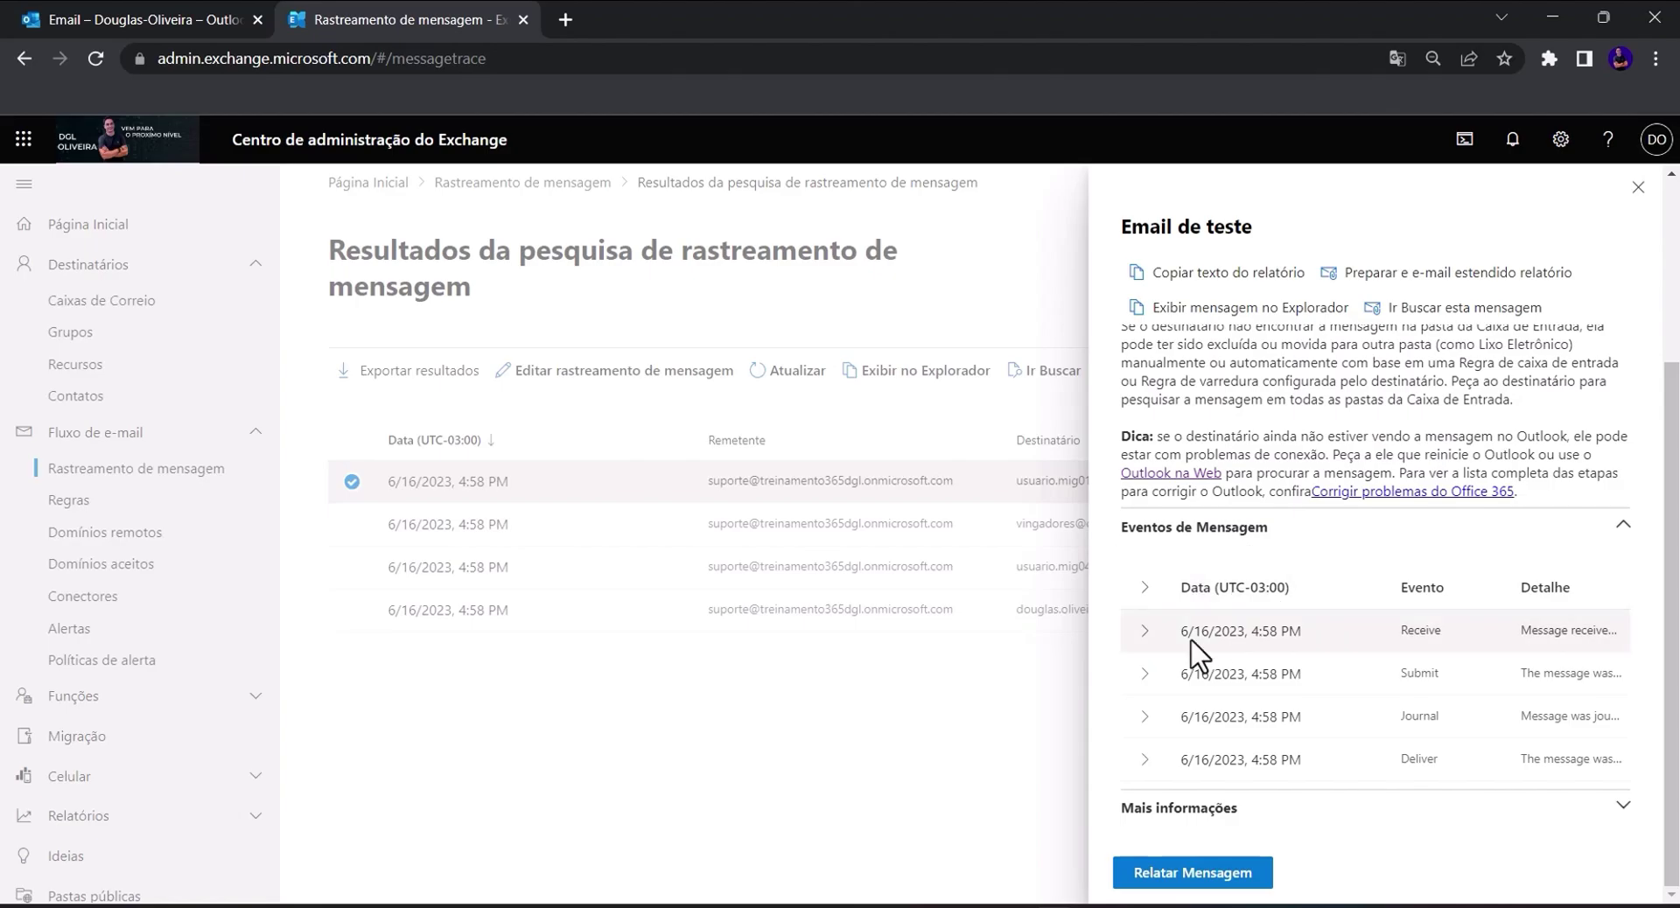
{"action": "left_click", "coordinate": [1142, 632]}
{"action": "scroll", "coordinate": [1286, 630], "scroll_direction": "down", "scroll_amount": 1}
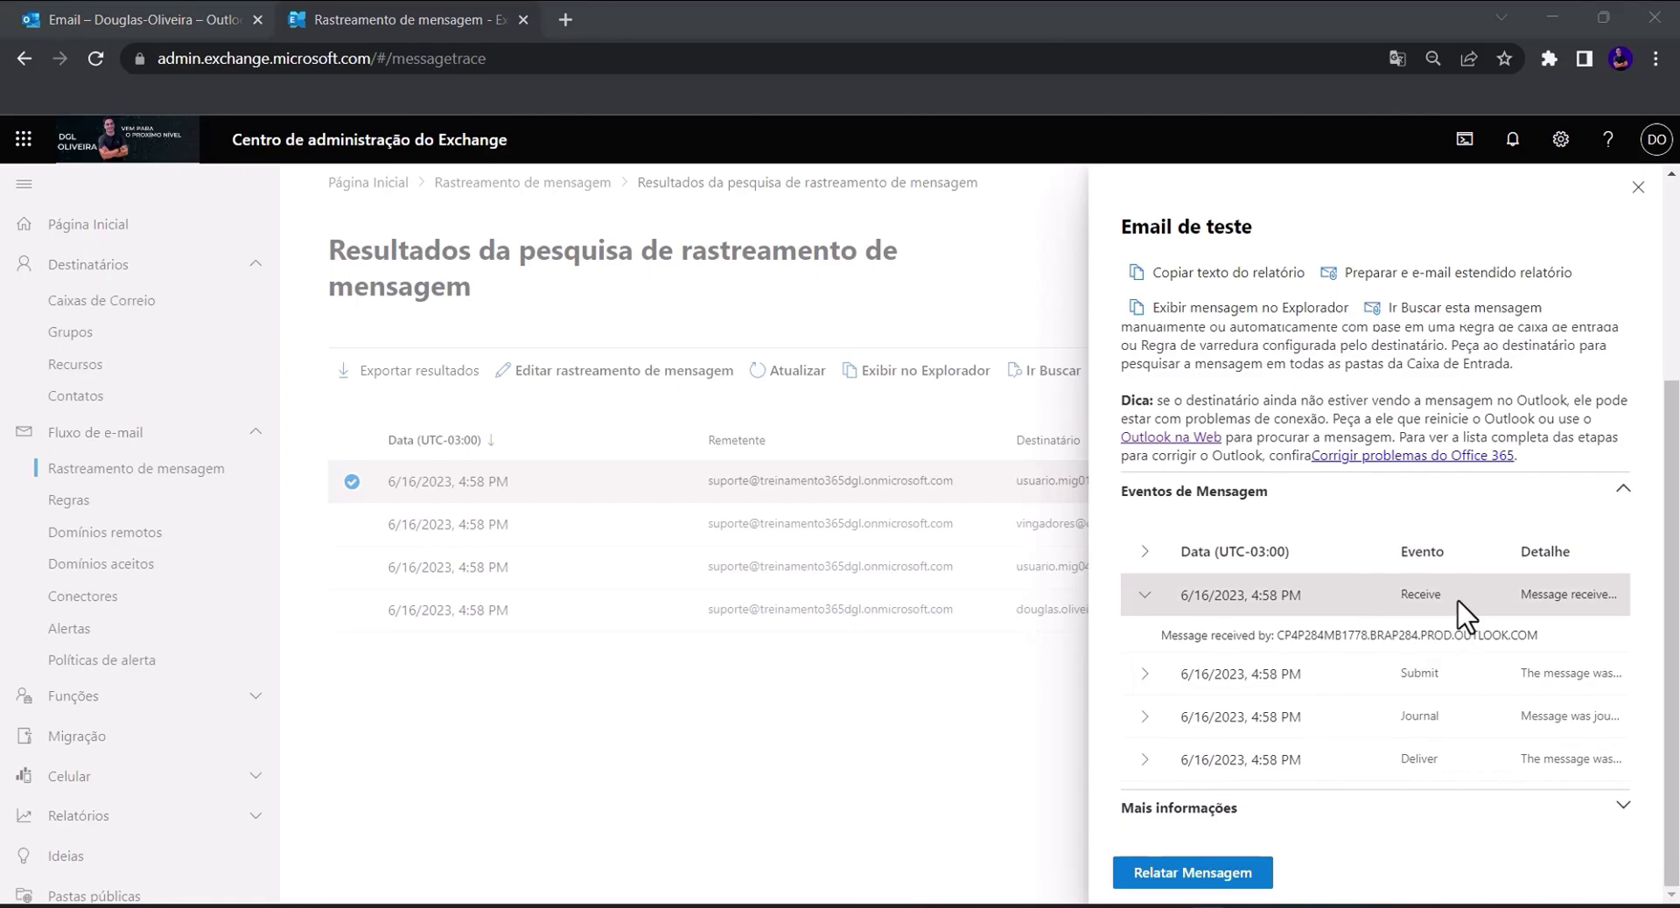
- Expand the Submit and Journal events of the "Email de teste" message and read their full details
{"action": "left_click_drag", "start_coordinate": [1212, 636], "coordinate": [1492, 636]}
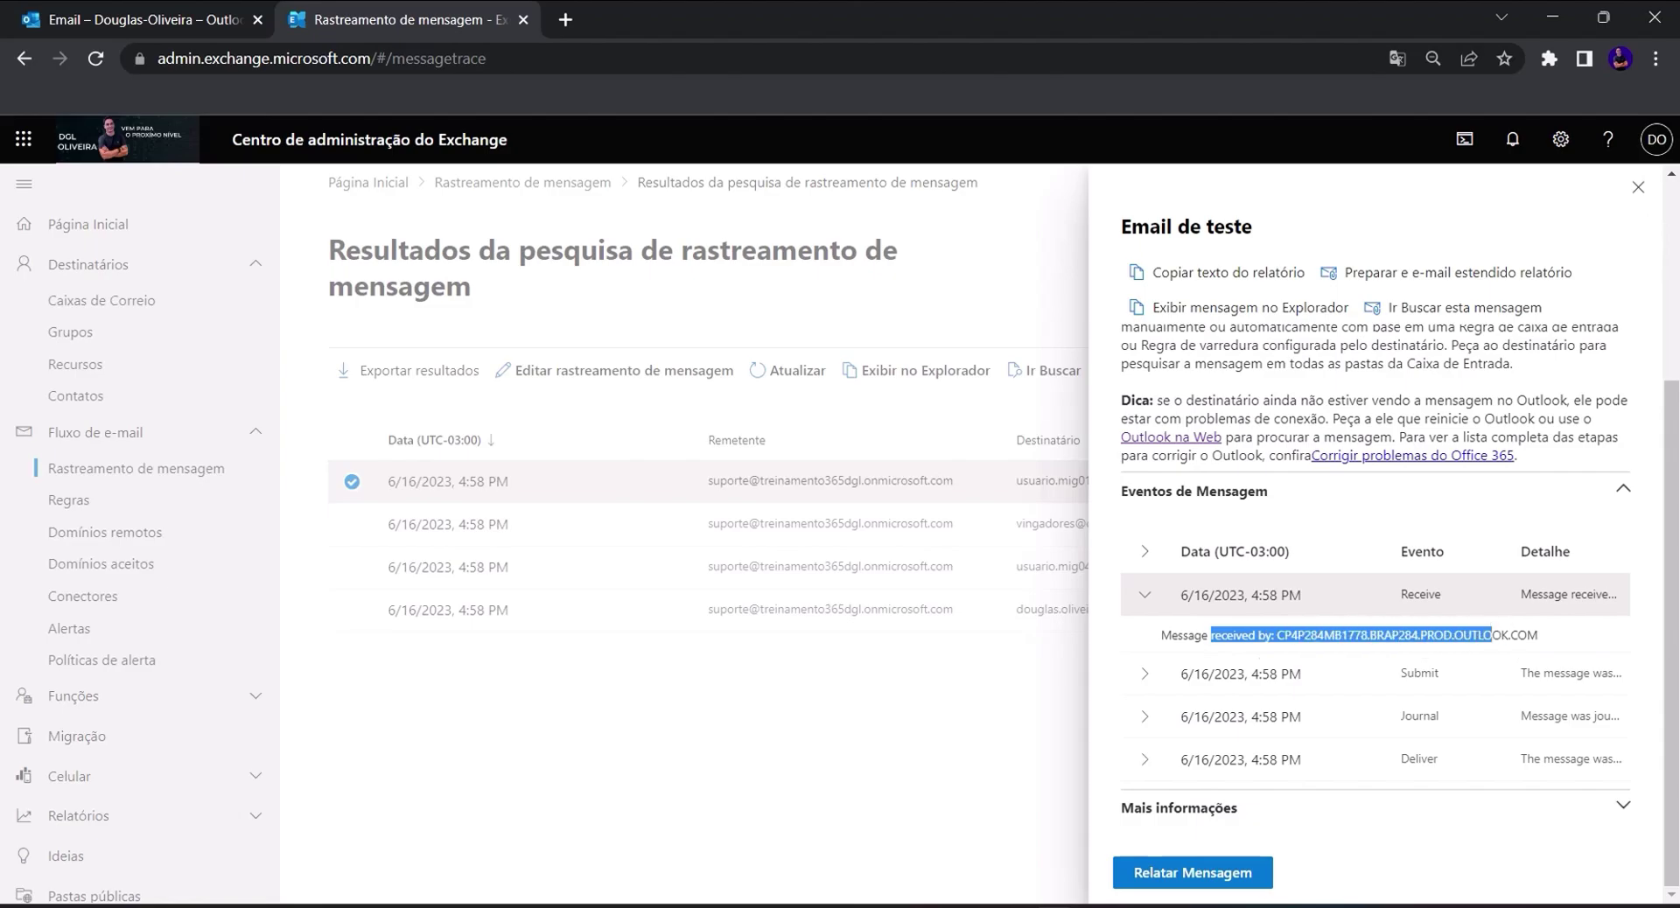
{"action": "left_click", "coordinate": [1173, 674]}
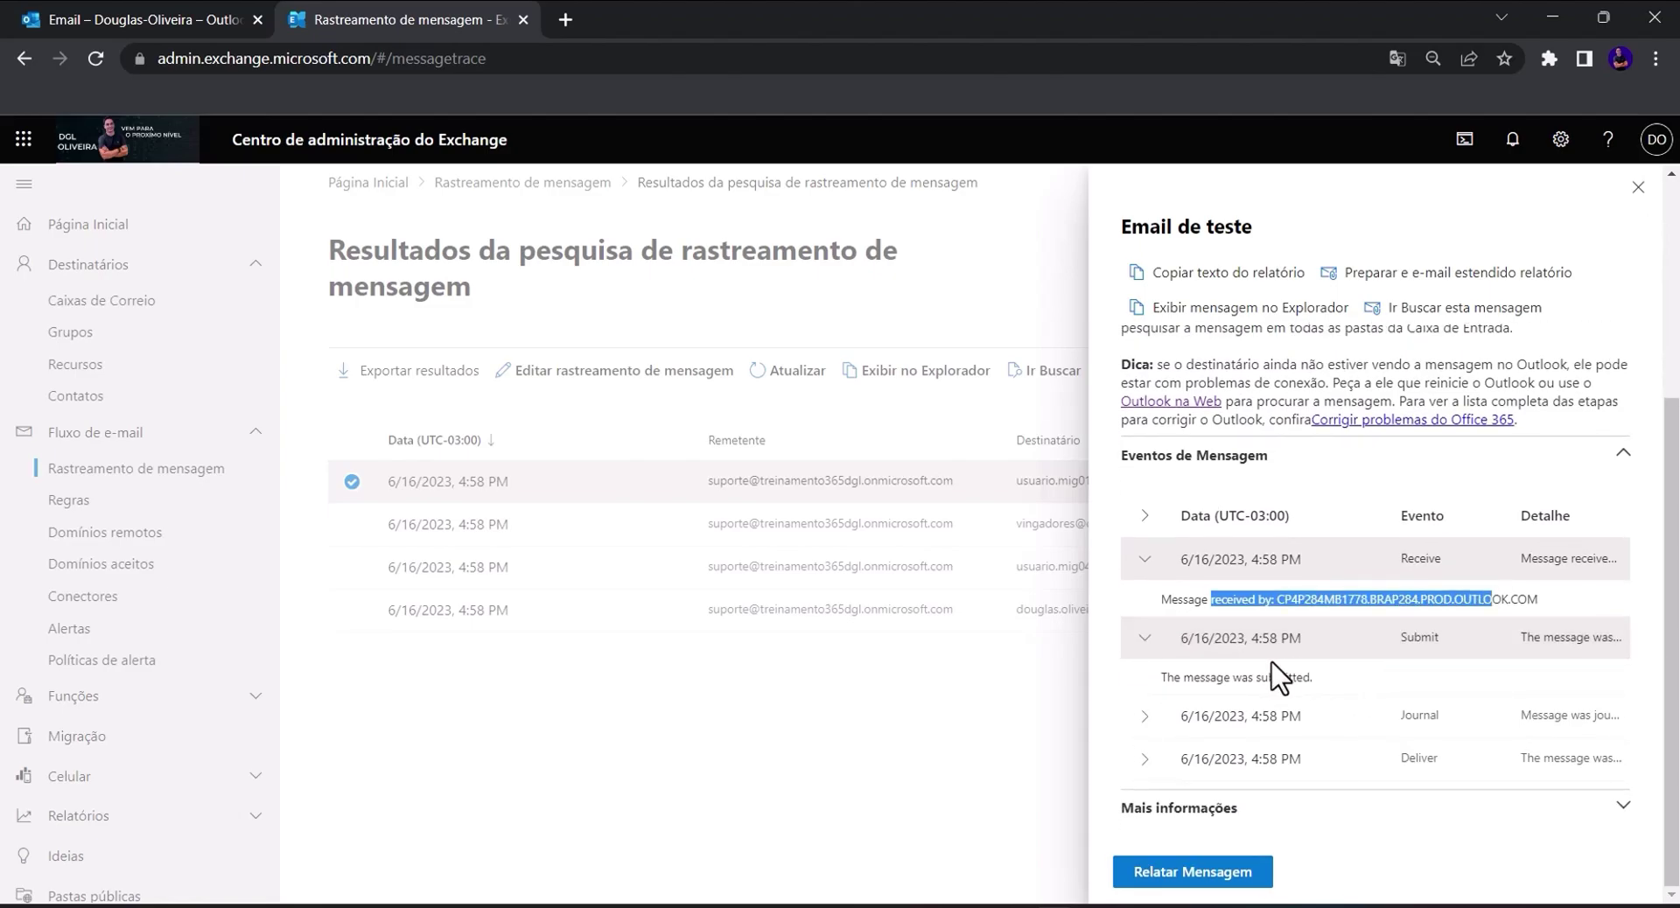
{"action": "left_click_drag", "start_coordinate": [1314, 677], "coordinate": [1159, 684]}
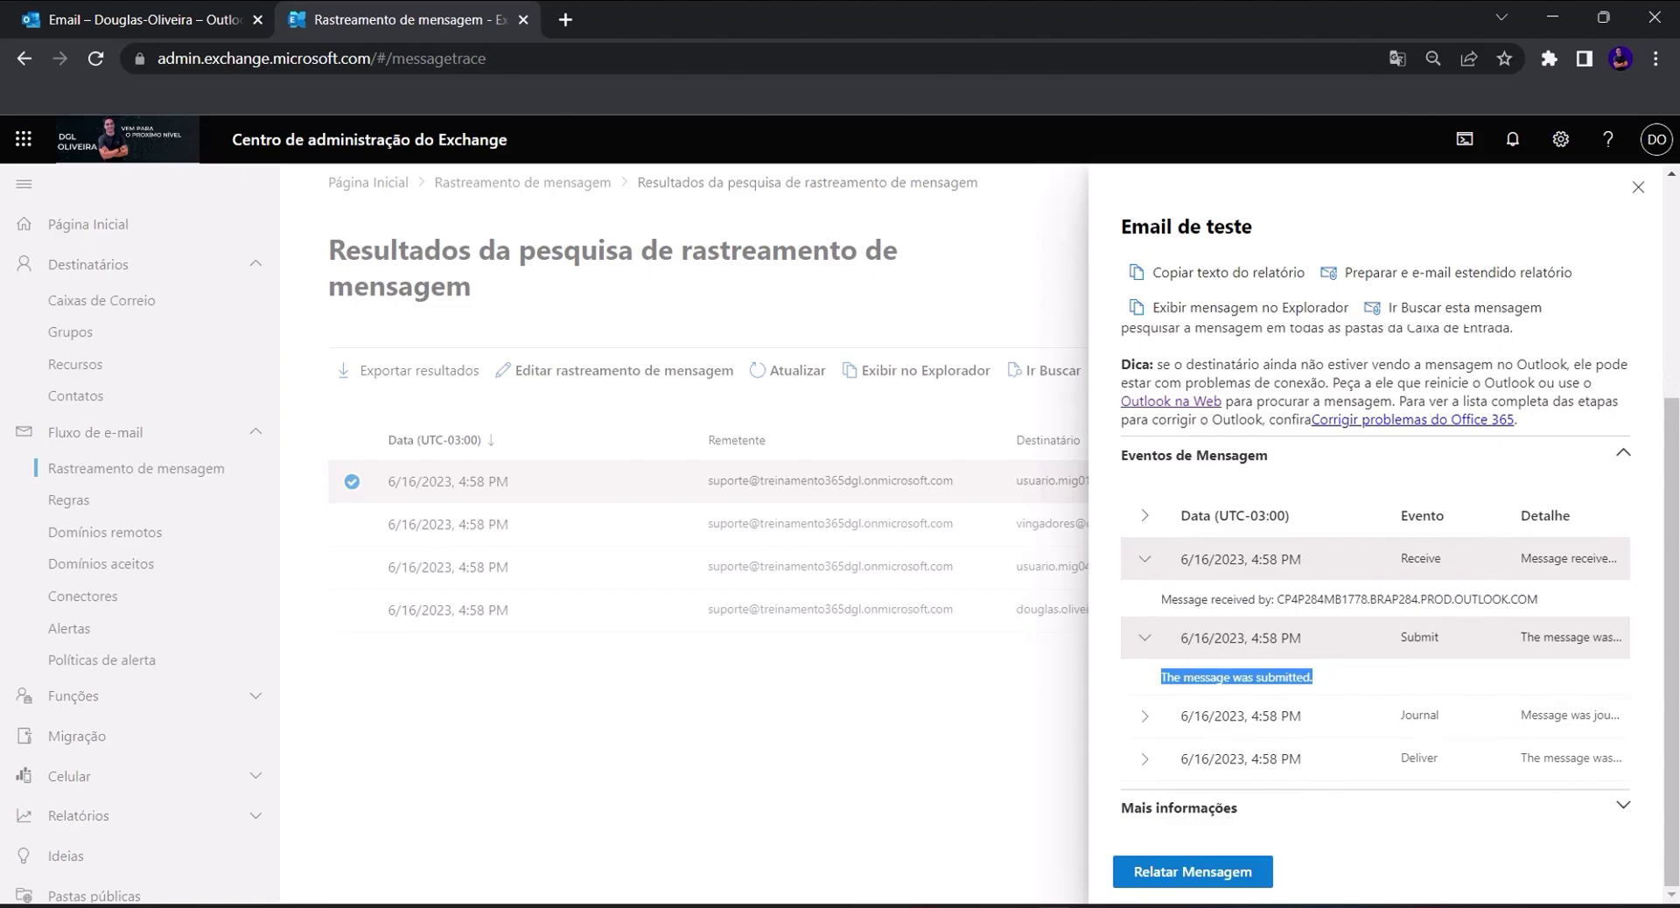
{"action": "left_click", "coordinate": [1148, 721]}
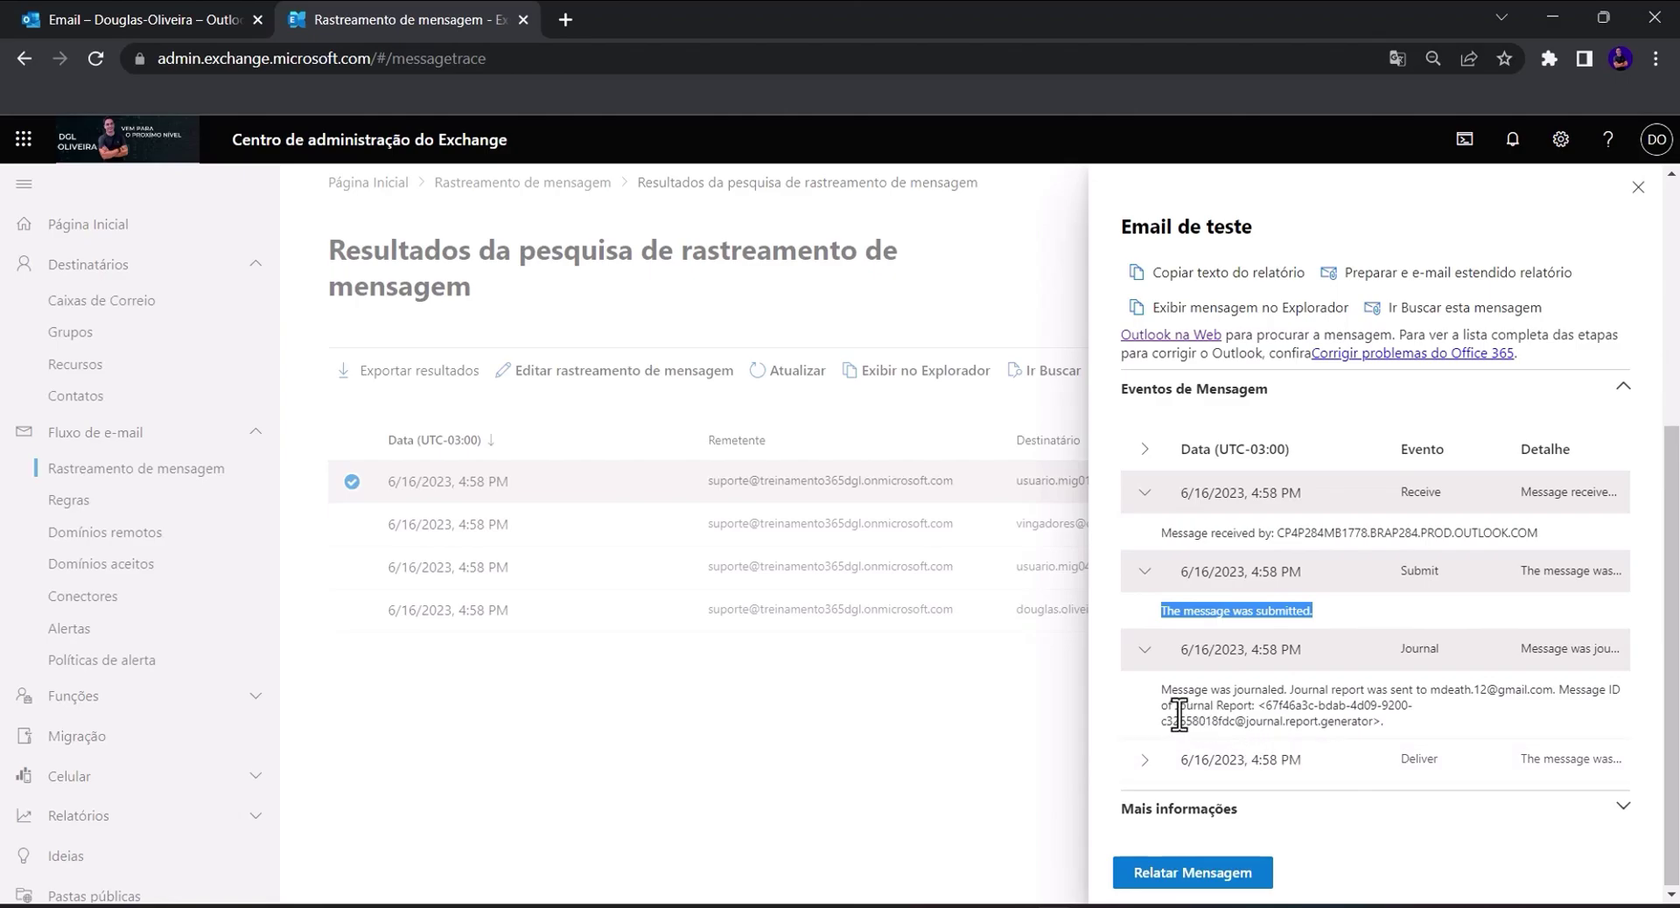
{"action": "left_click_drag", "start_coordinate": [1177, 709], "coordinate": [1267, 711]}
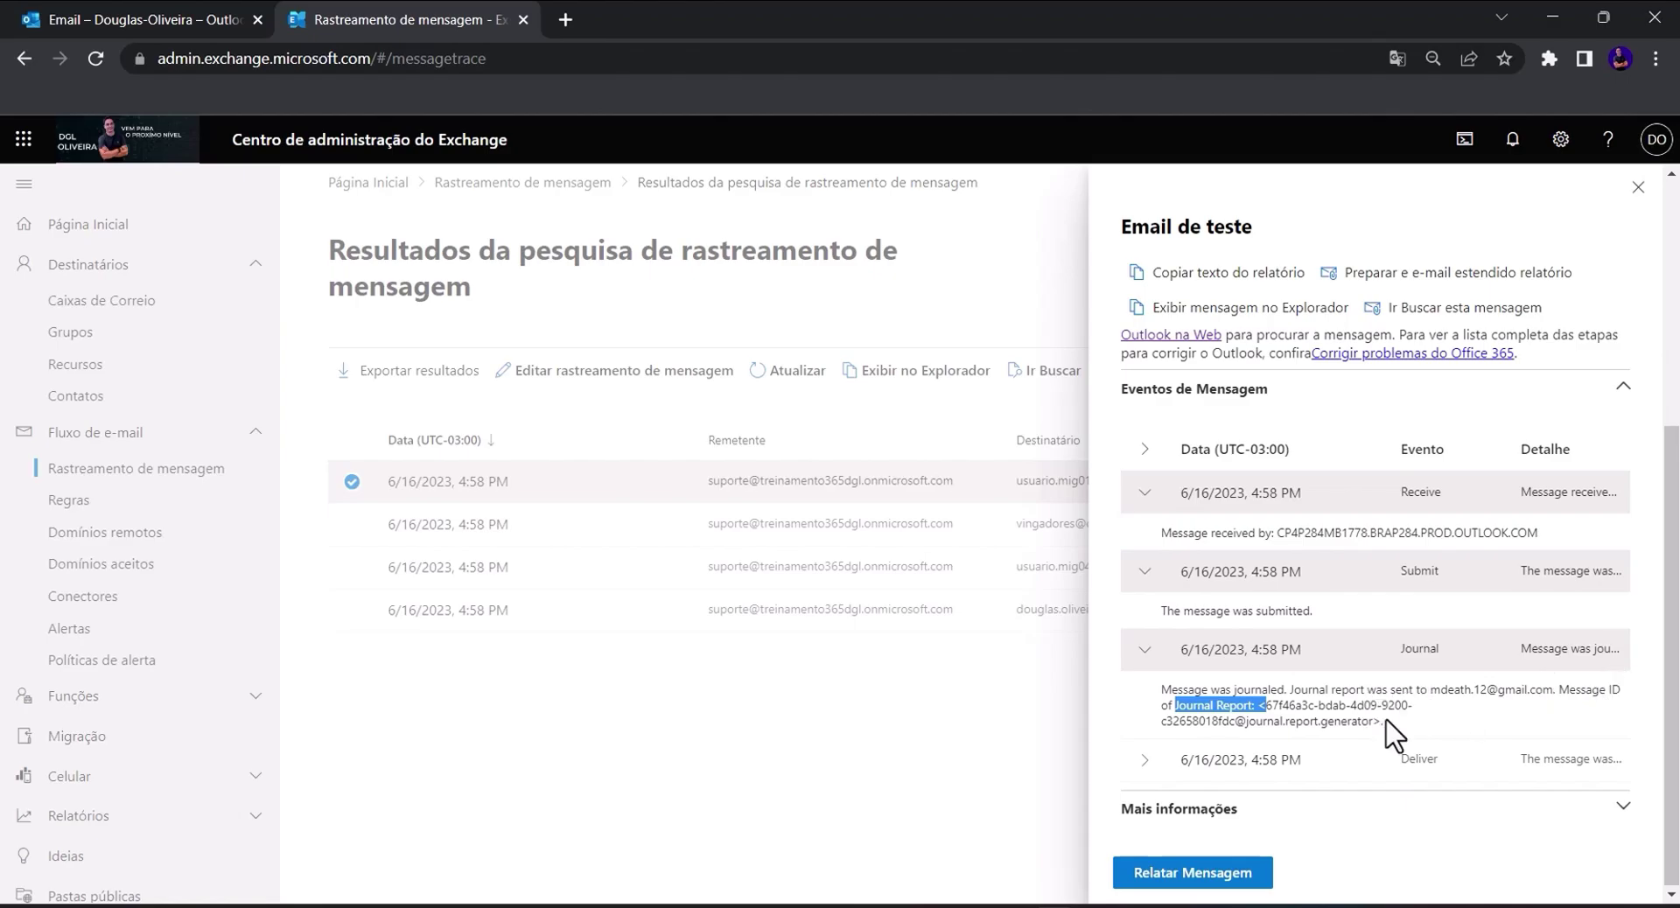
{"action": "left_click_drag", "start_coordinate": [1386, 720], "coordinate": [1120, 689]}
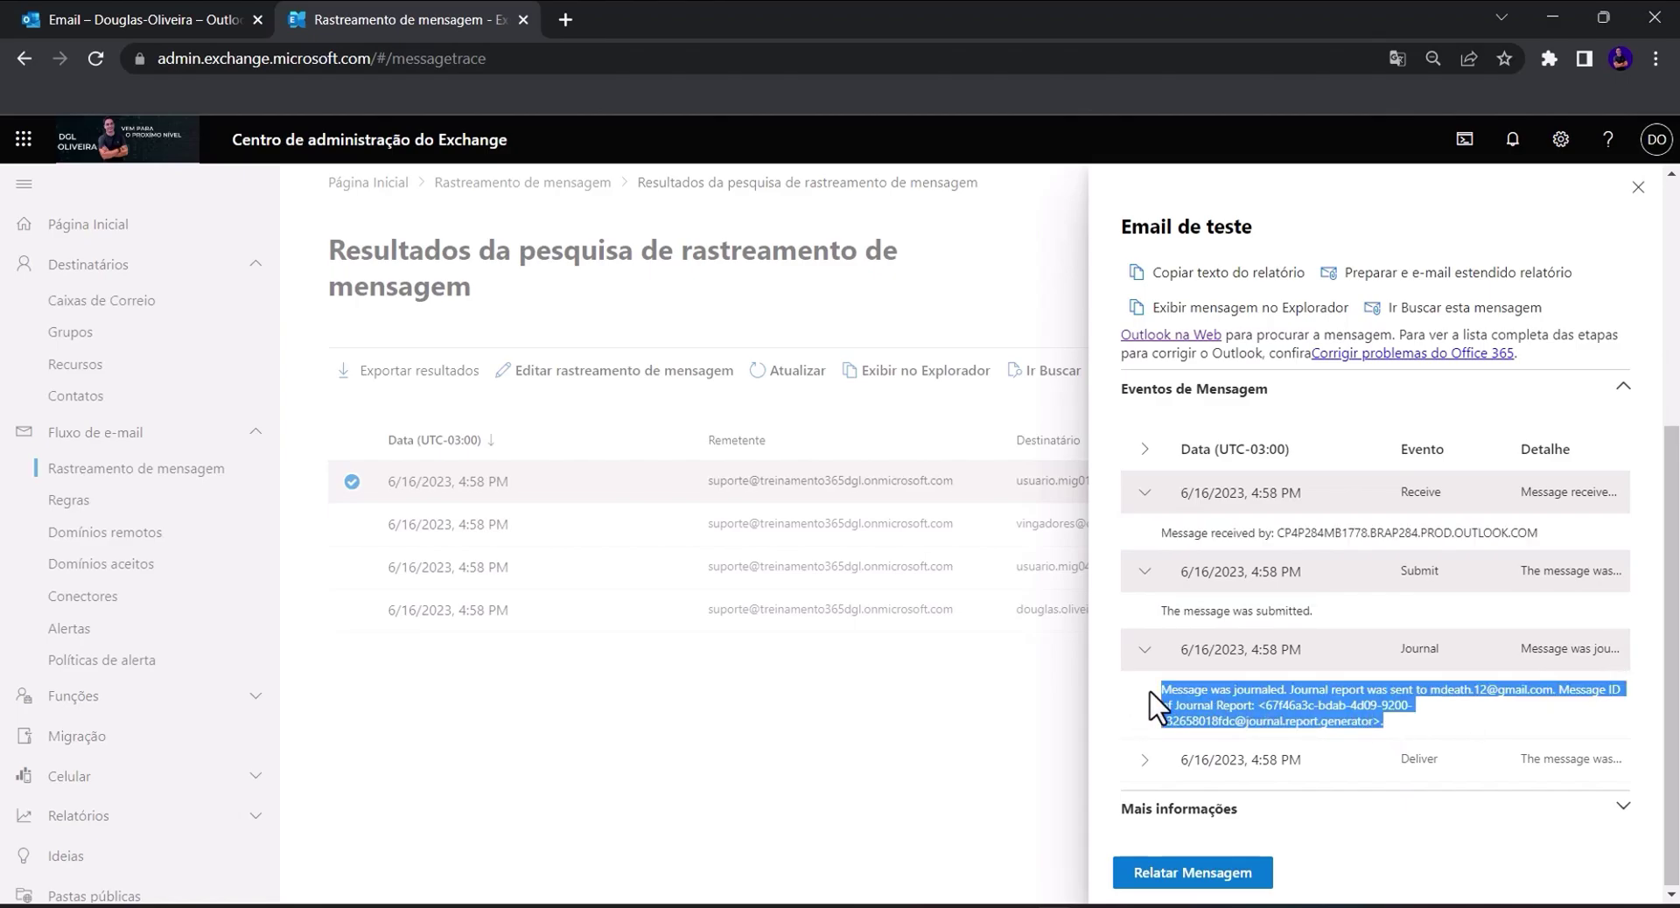
- Expand the Deliver event, read its detail, and close the "Email de teste" message details
{"action": "left_click", "coordinate": [1365, 758]}
{"action": "left_click_drag", "start_coordinate": [1381, 768], "coordinate": [1167, 780]}
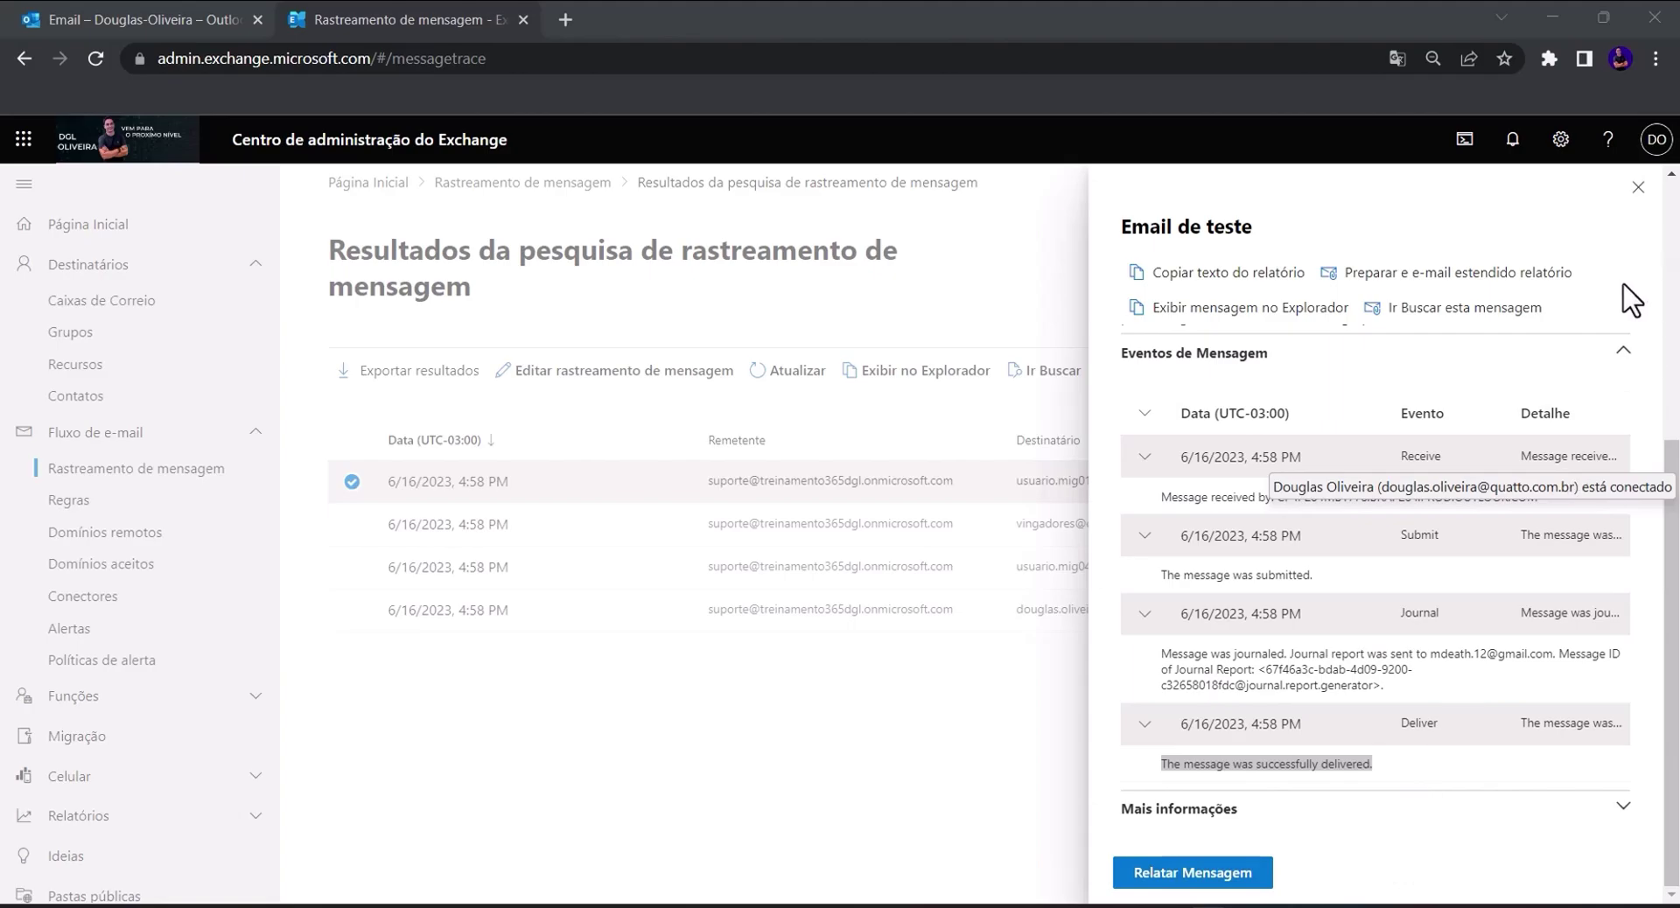
{"action": "left_click", "coordinate": [1640, 188]}
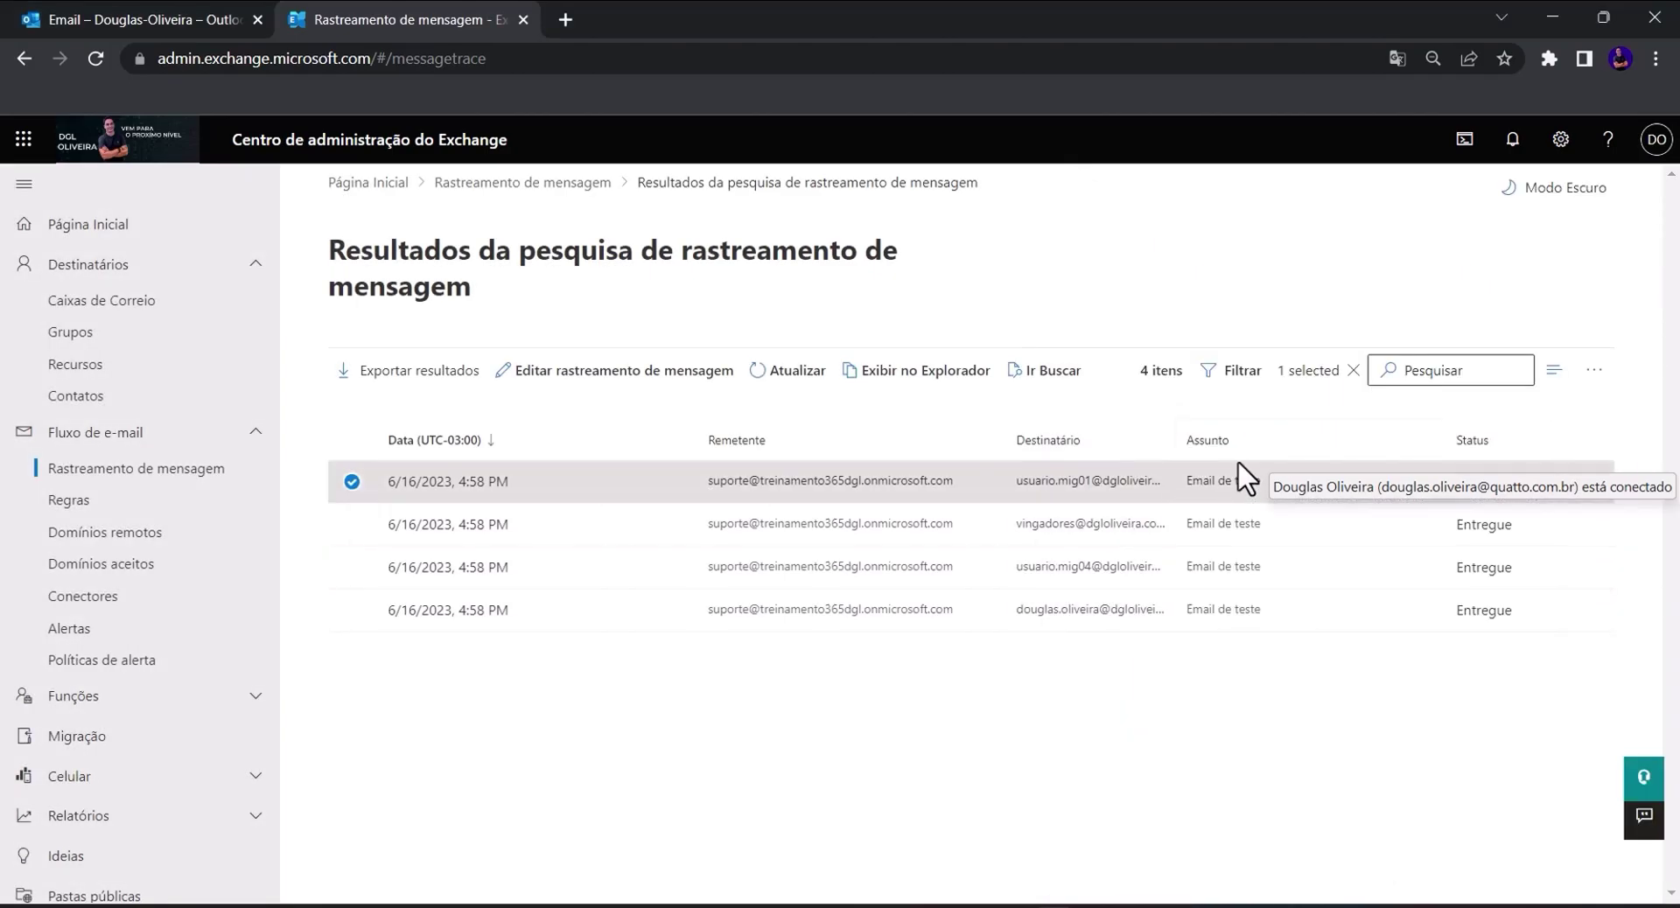